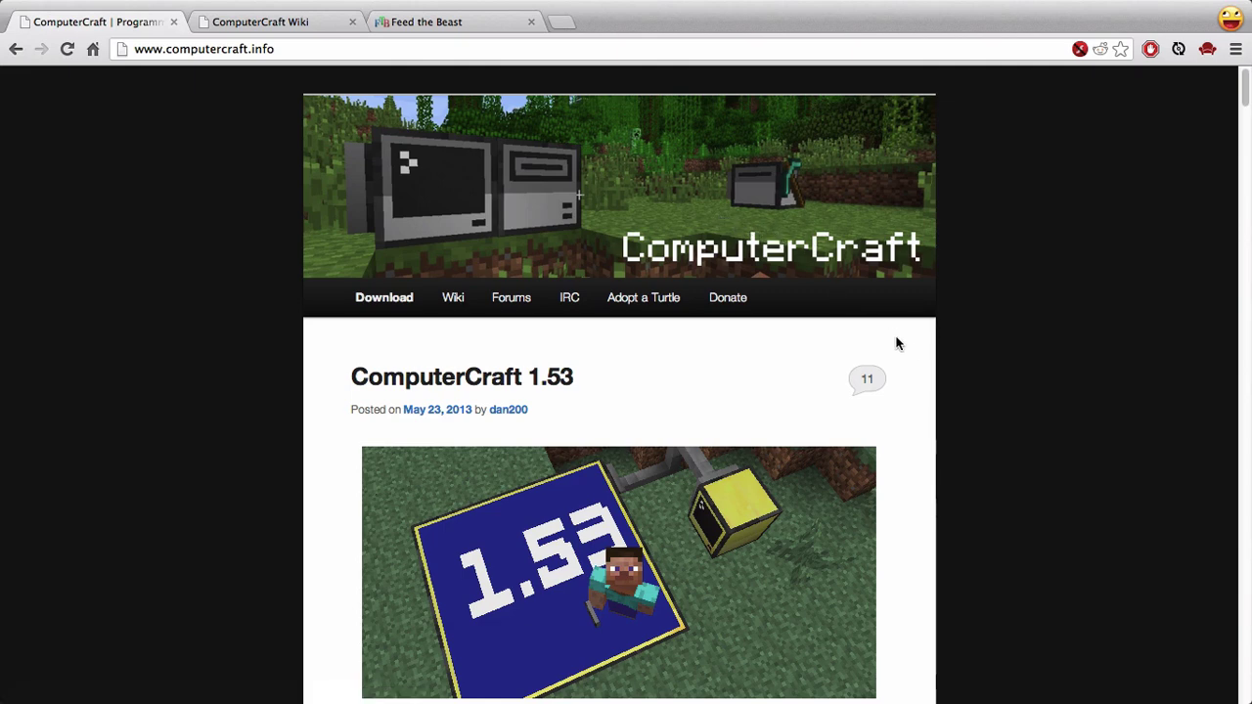
# Scroll through the ComputerCraft homepage.
pyautogui.scroll(-1, 910, 351)
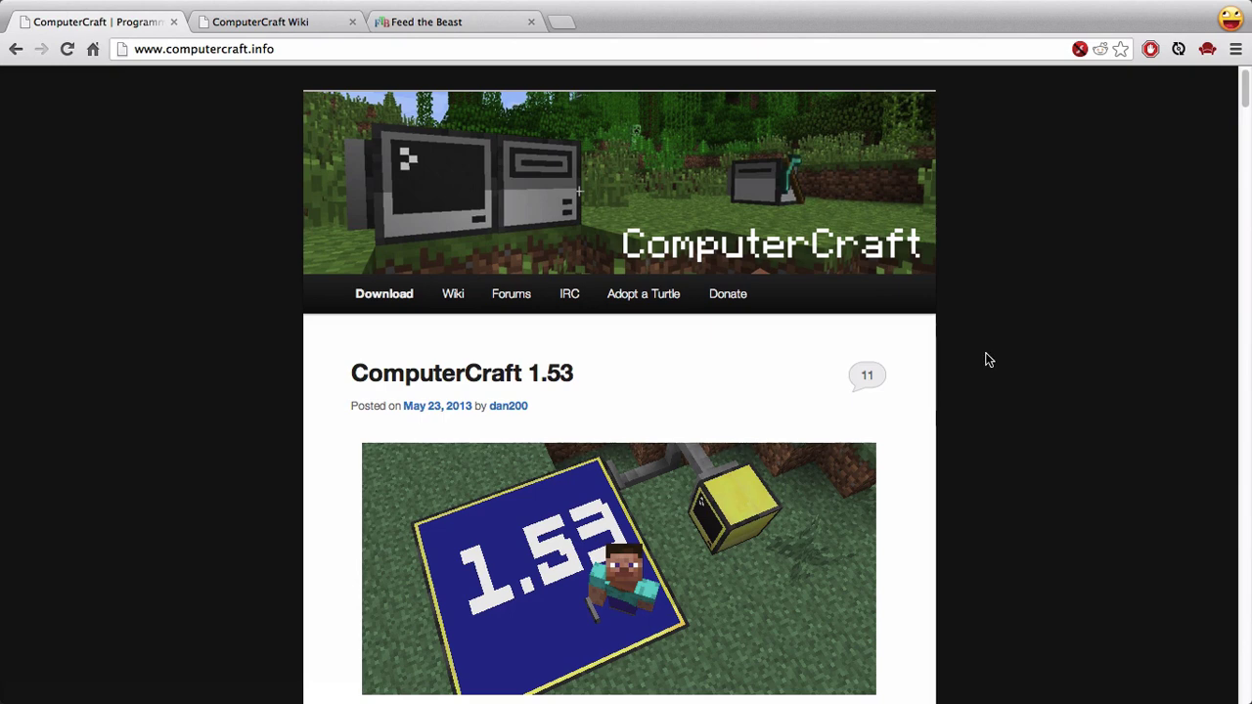
pyautogui.scroll(-1, 988, 361)
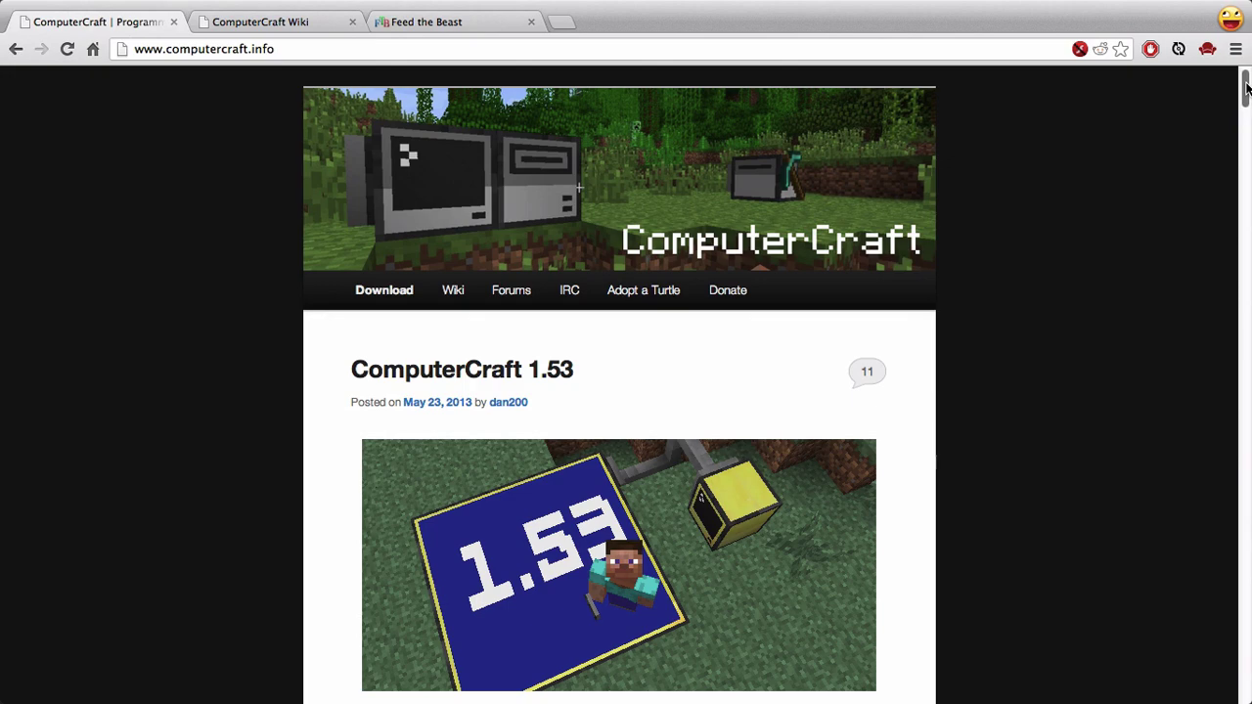
pyautogui.moveTo(1246, 88)
pyautogui.mouseDown()
pyautogui.moveTo(1250, 147)
pyautogui.moveTo(1249, 88)
pyautogui.mouseUp()
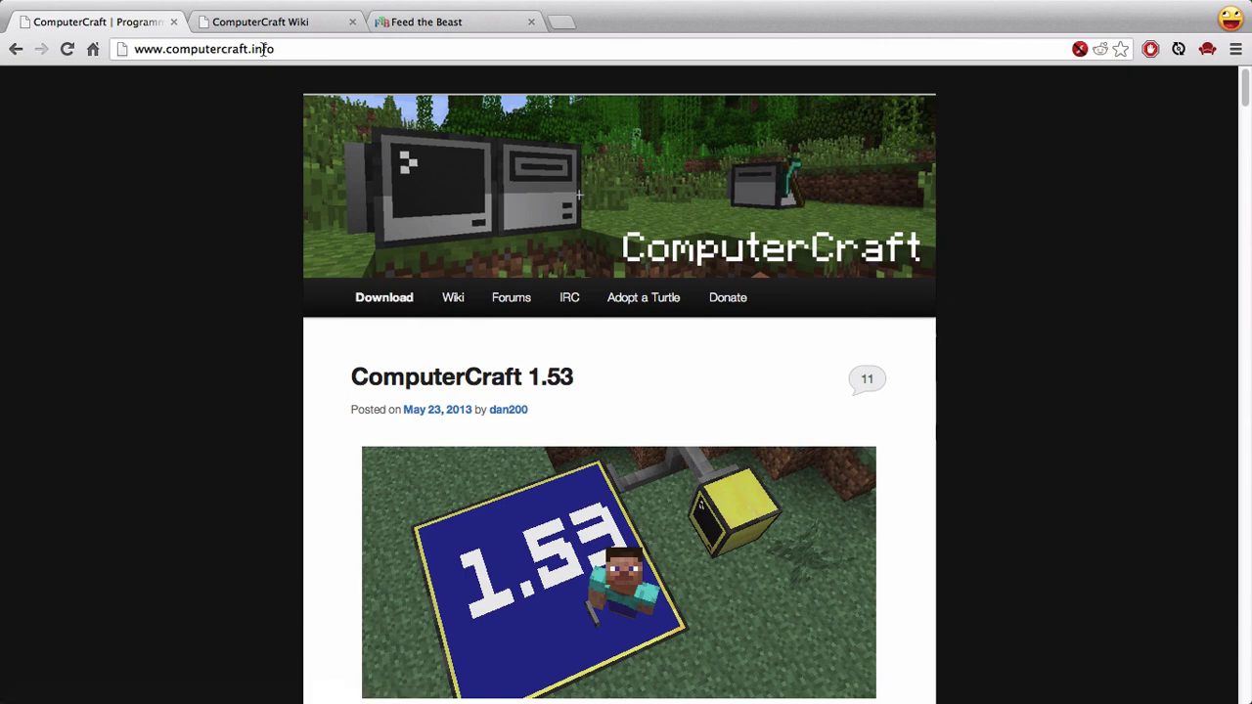
pyautogui.scroll(-1, 329, 307)
pyautogui.scroll(-10, 329, 308)
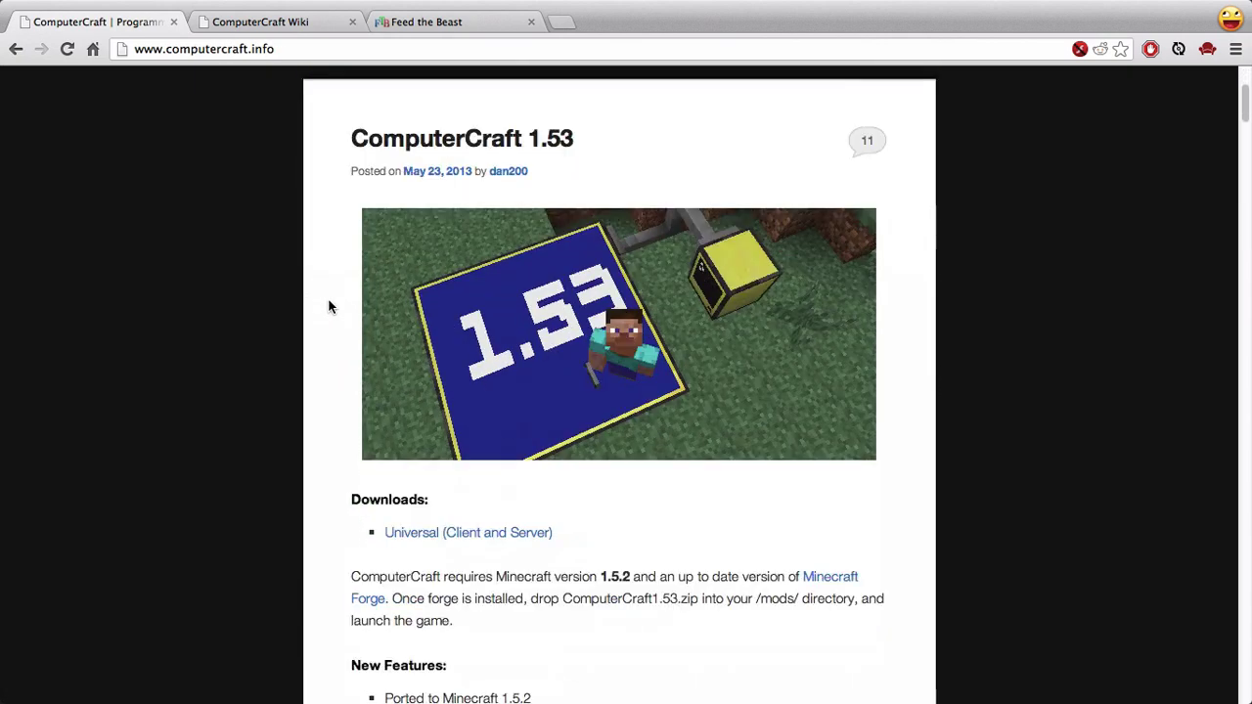
pyautogui.scroll(-15, 328, 307)
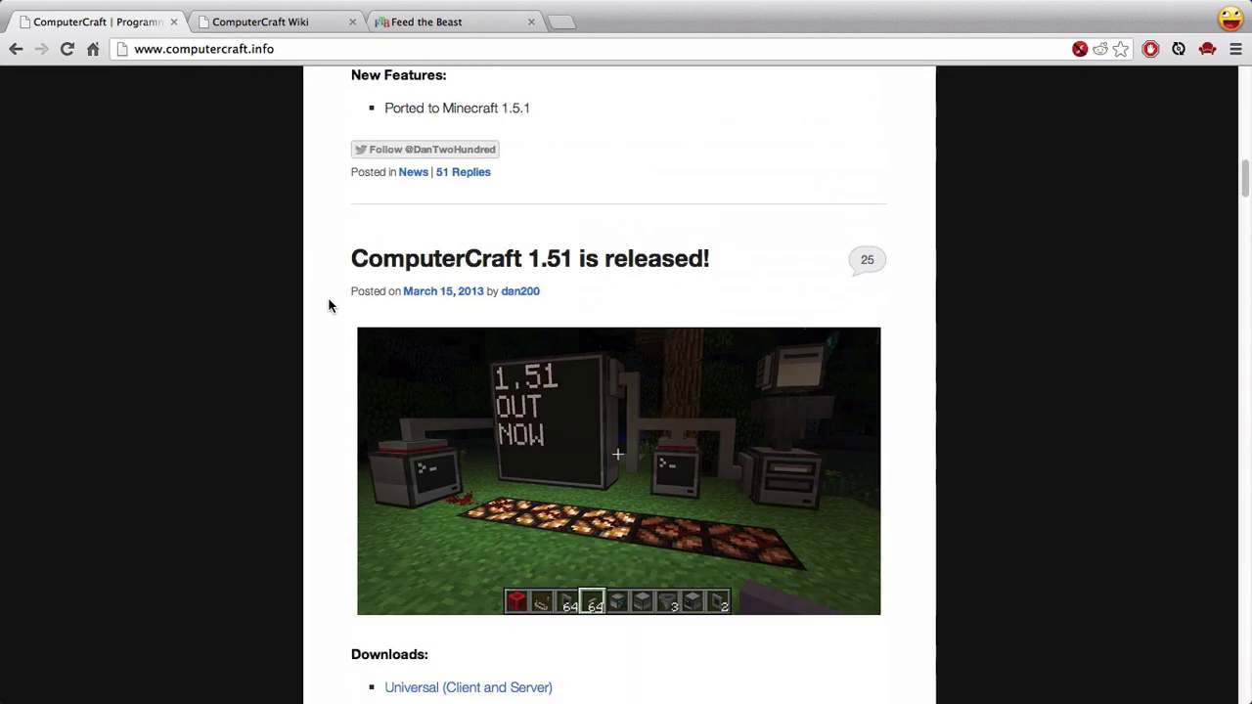
pyautogui.scroll(20, 329, 306)
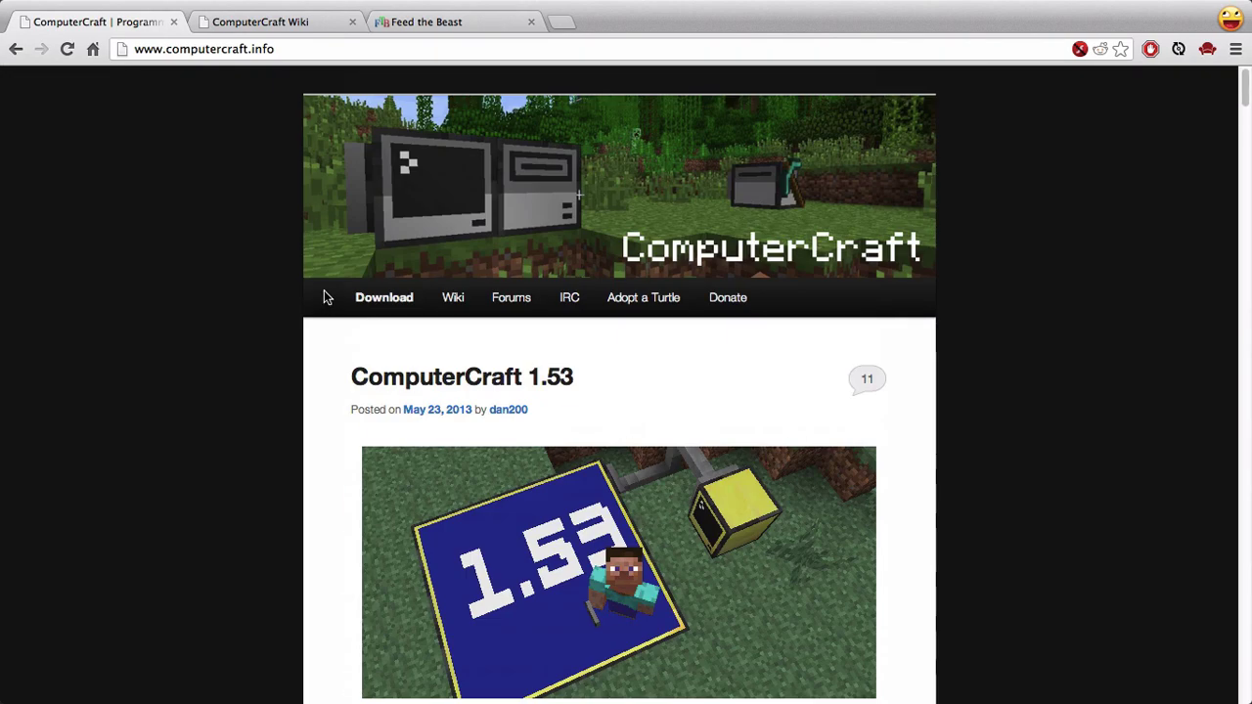
# Browse the ComputerCraft Wiki's list of APIs, then return to the ComputerCraft homepage.
pyautogui.click(287, 27)
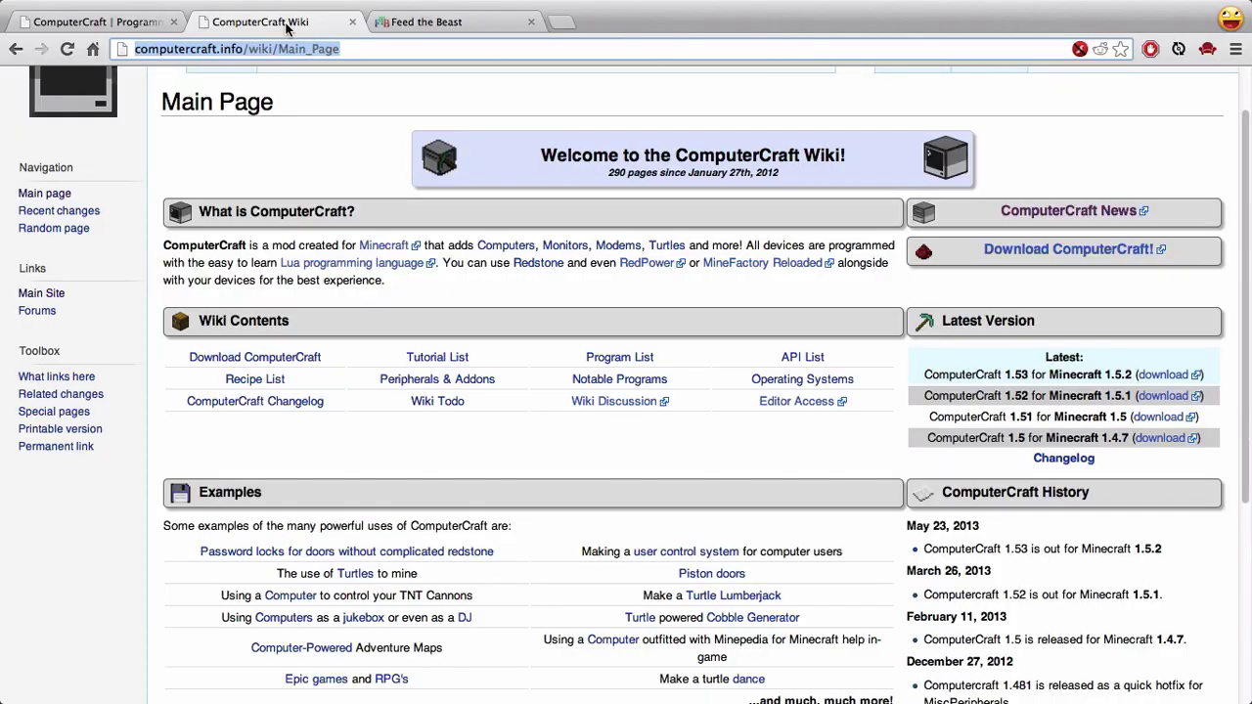
pyautogui.click(354, 48)
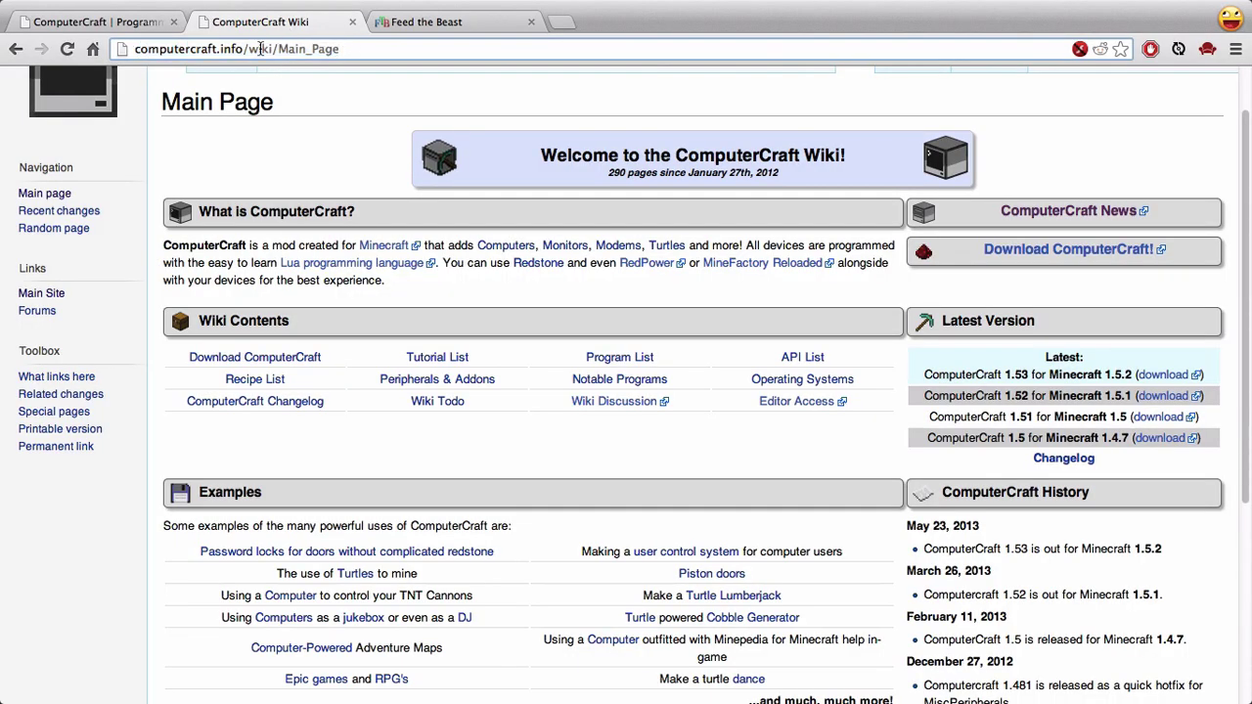
pyautogui.scroll(-1, 470, 167)
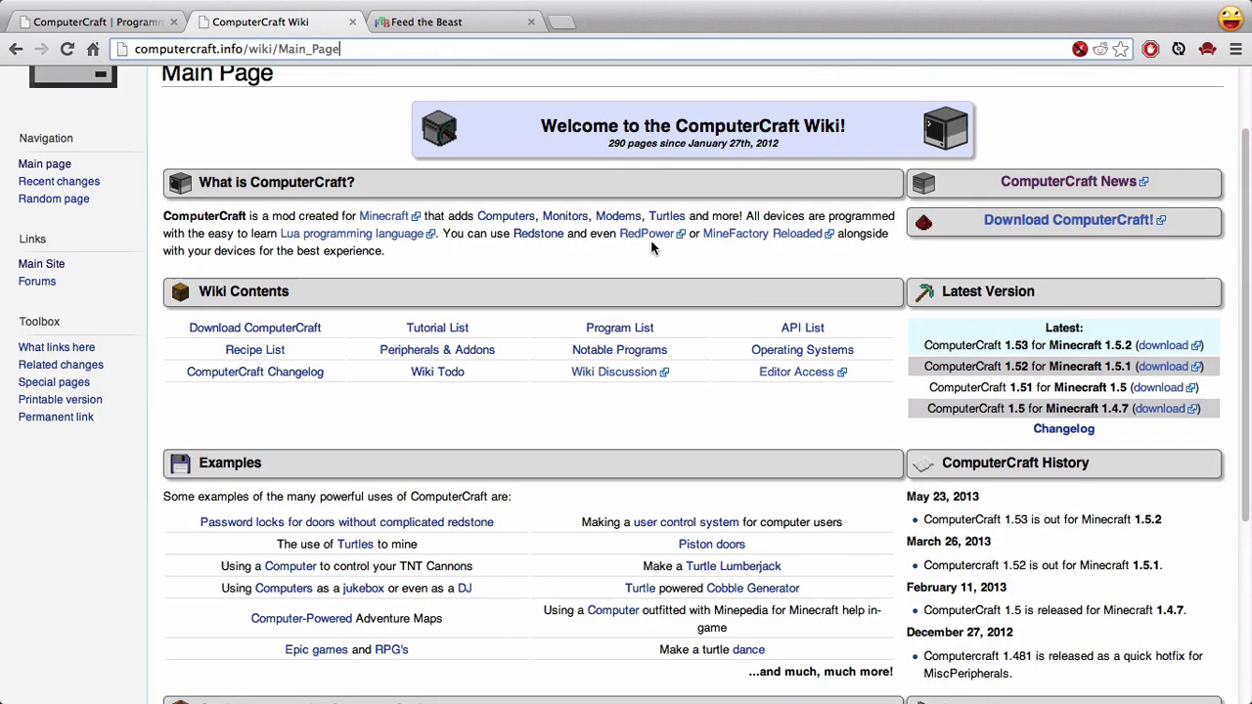
pyautogui.click(811, 331)
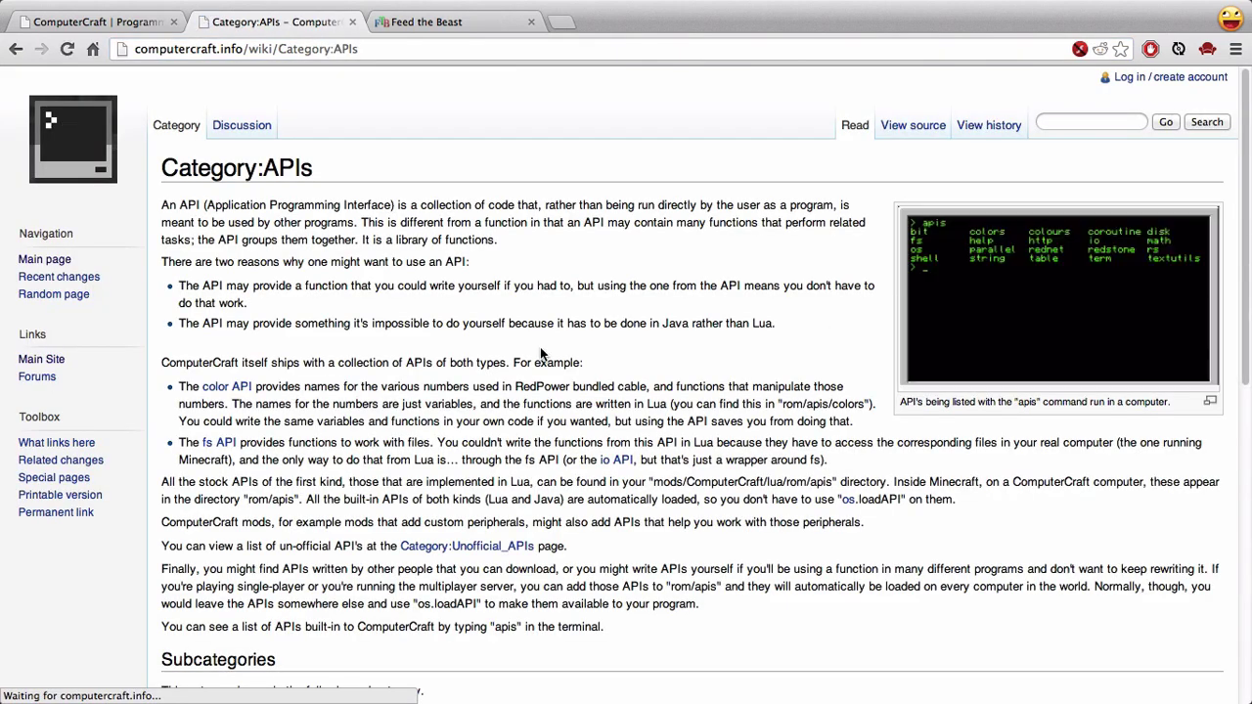
pyautogui.scroll(-3, 538, 350)
pyautogui.scroll(-10, 548, 353)
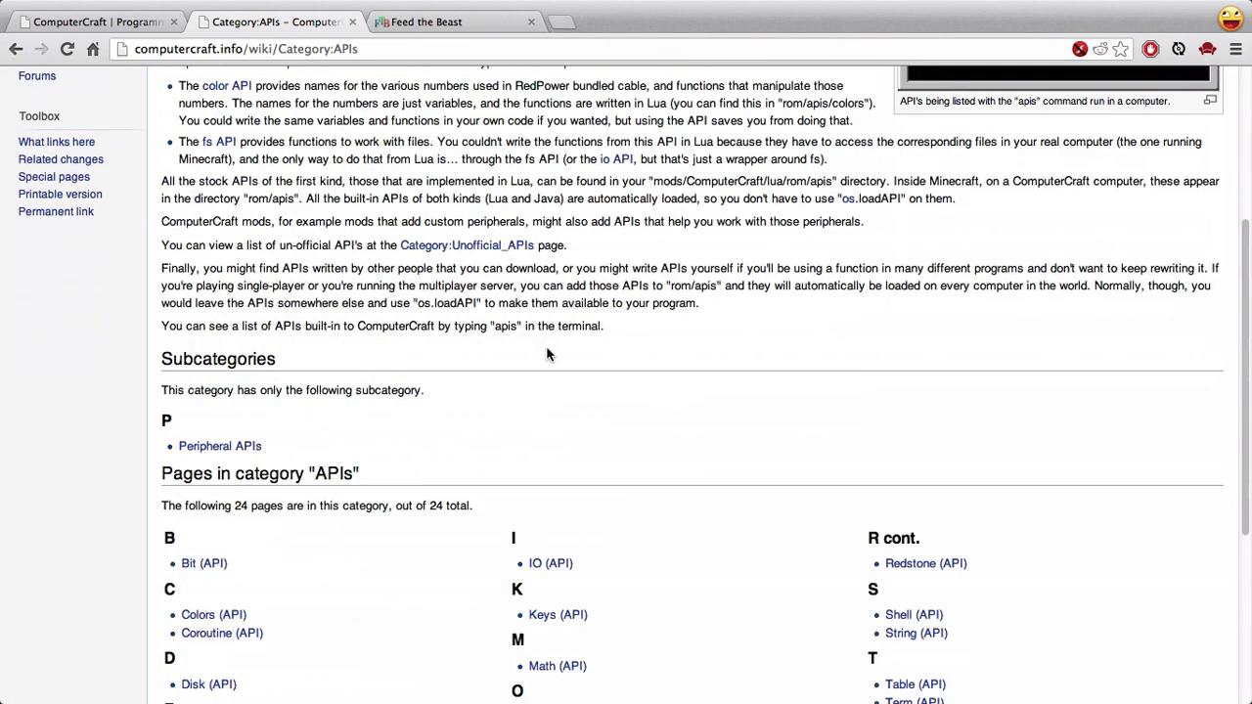
pyautogui.scroll(-3, 744, 391)
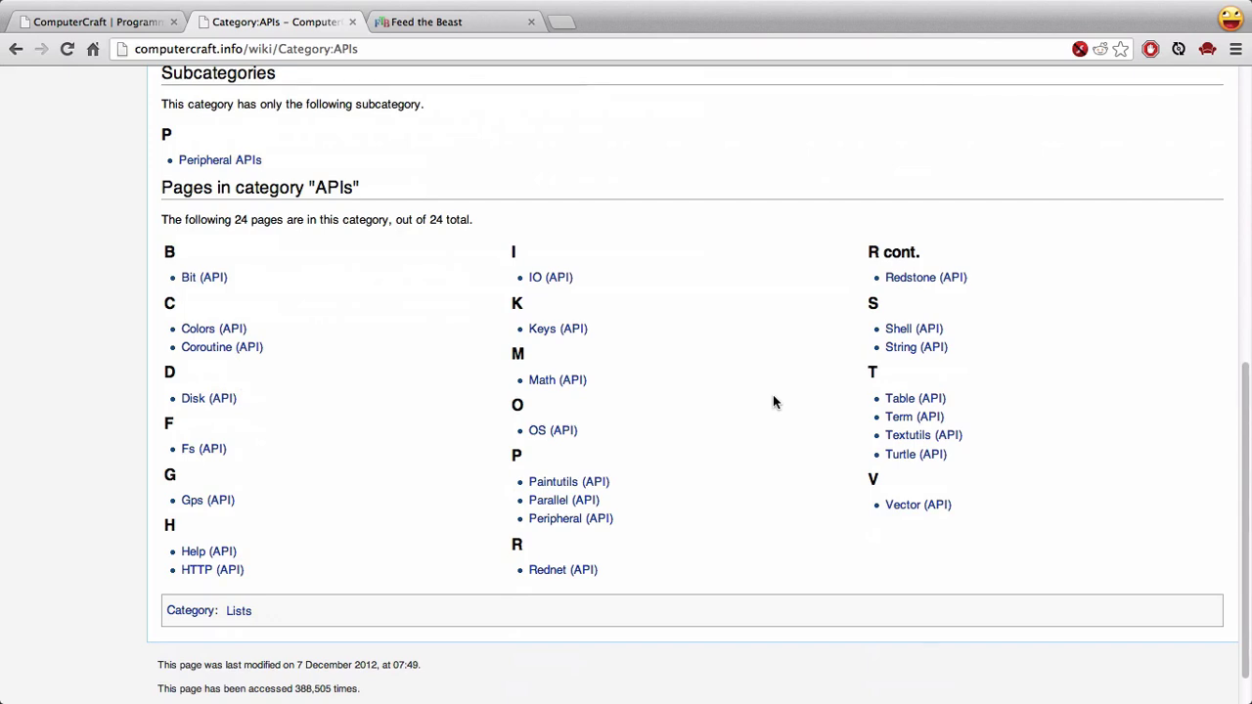
pyautogui.scroll(6, 773, 401)
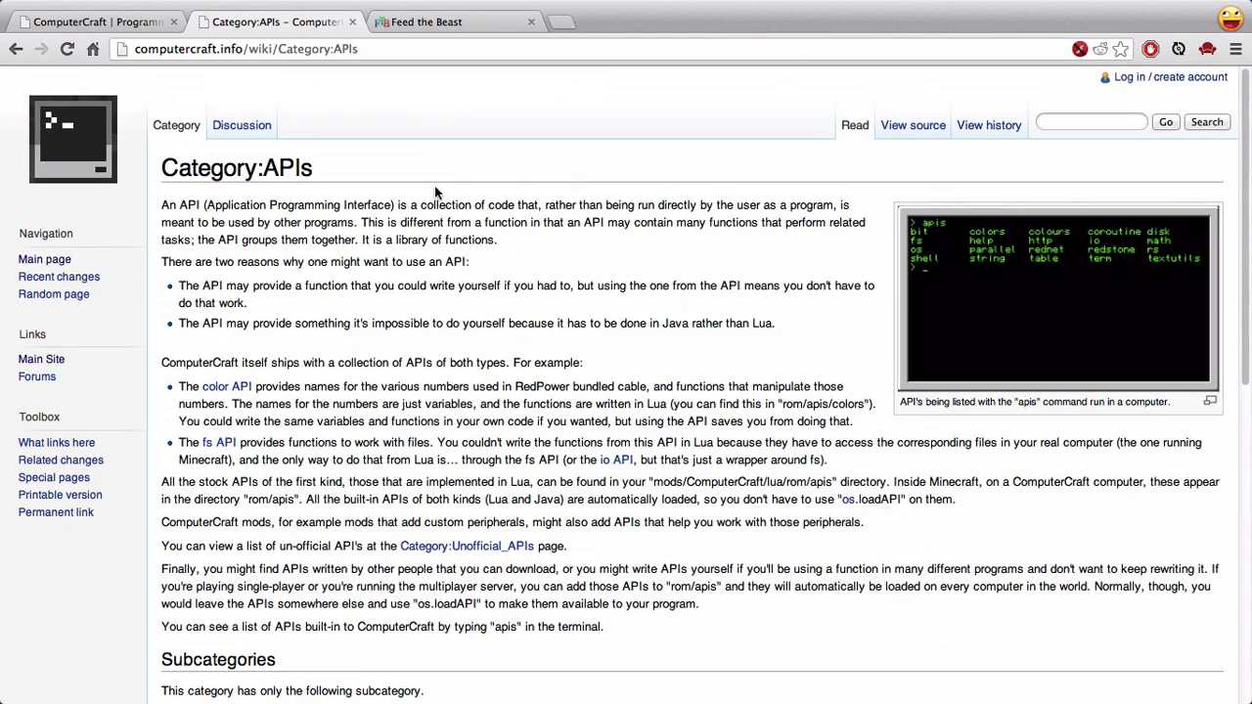
pyautogui.click(14, 49)
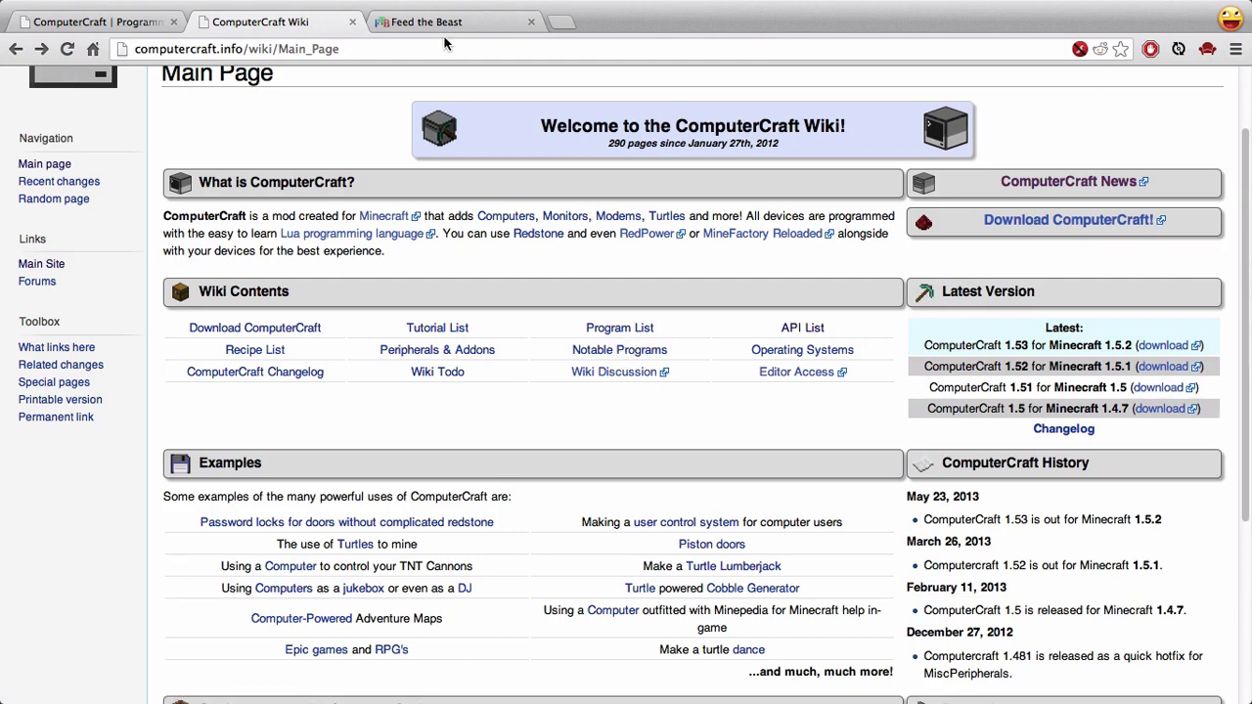
pyautogui.click(129, 29)
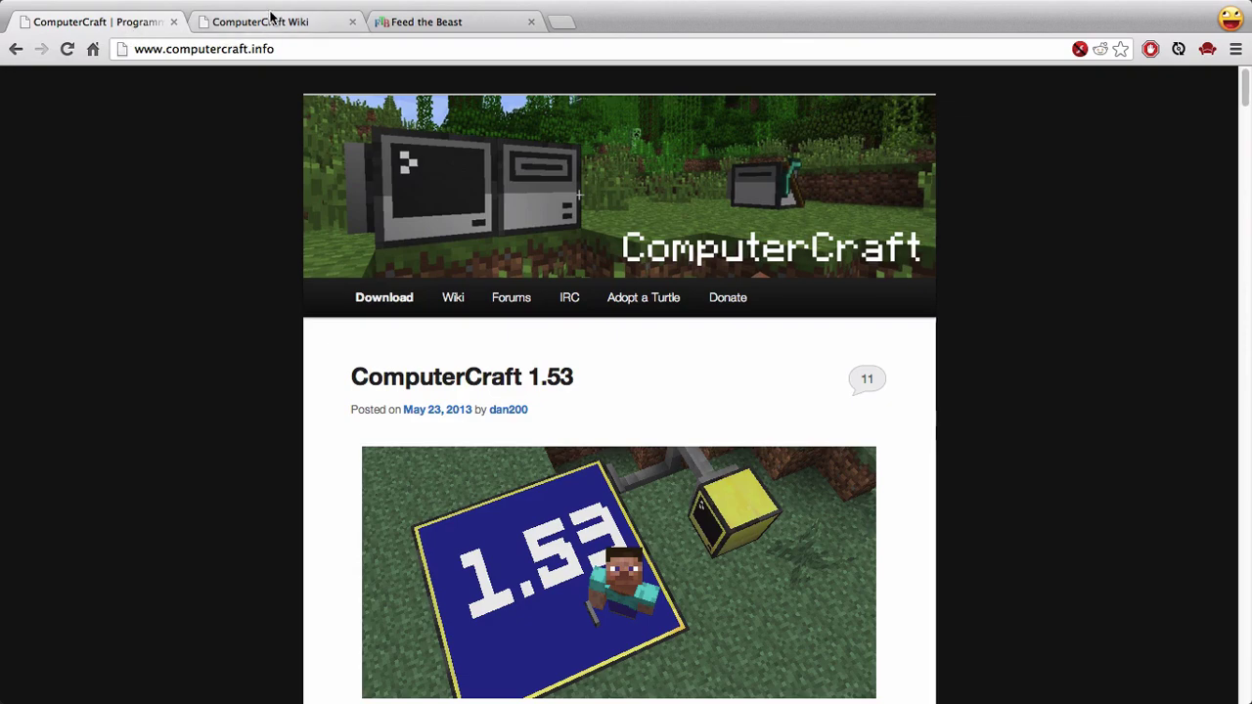
# Scroll the Feed the Beast site and highlight 'Computer Craft' in its Mod list.
pyautogui.click(452, 24)
pyautogui.scroll(10, 554, 176)
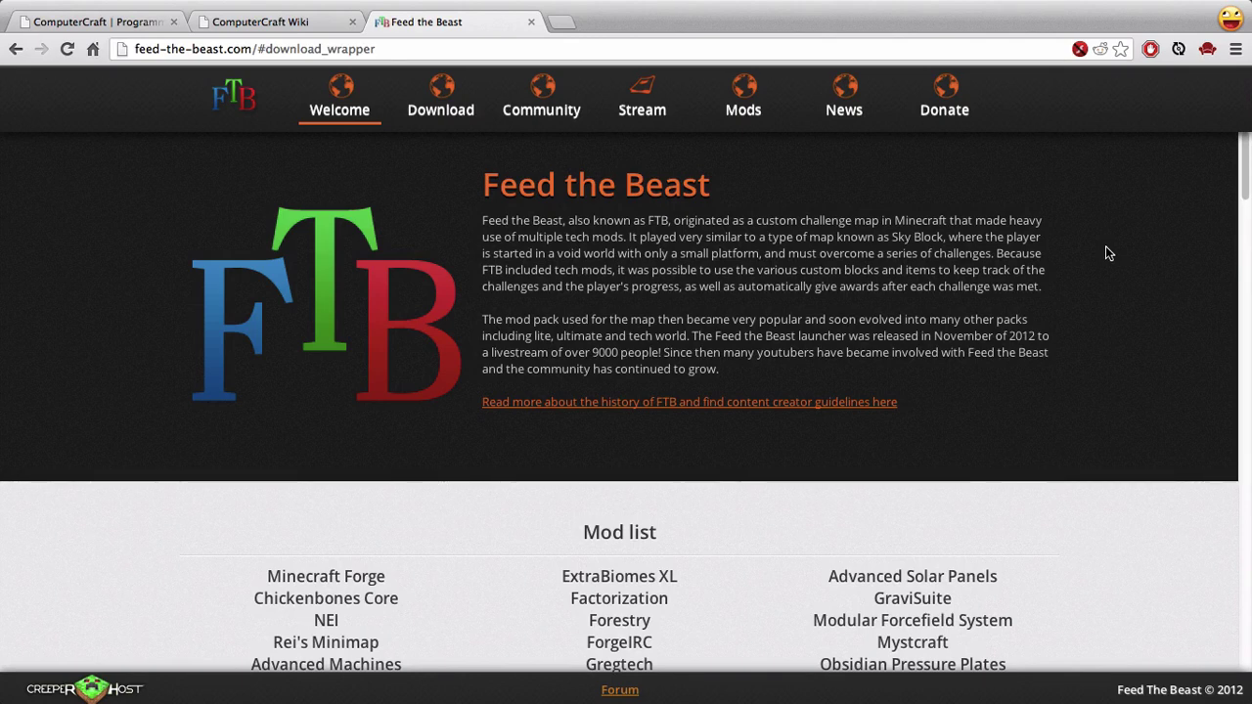
pyautogui.scroll(-3, 1065, 293)
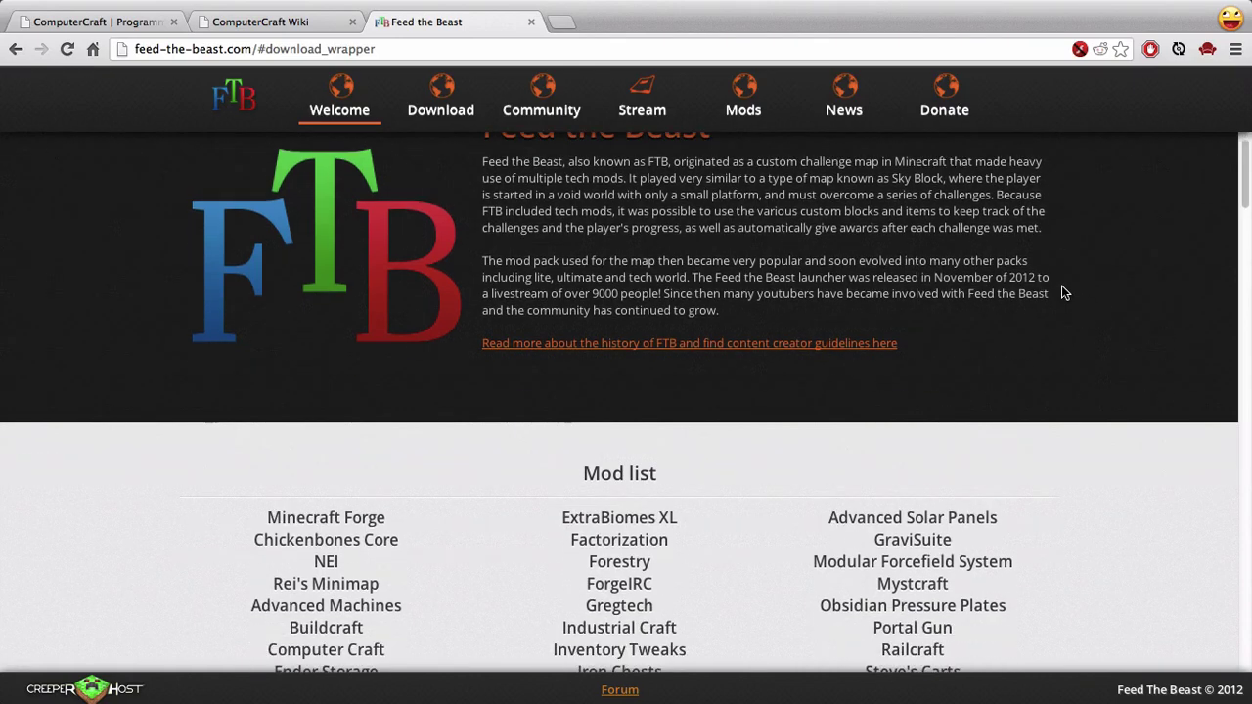
pyautogui.scroll(-5, 1064, 292)
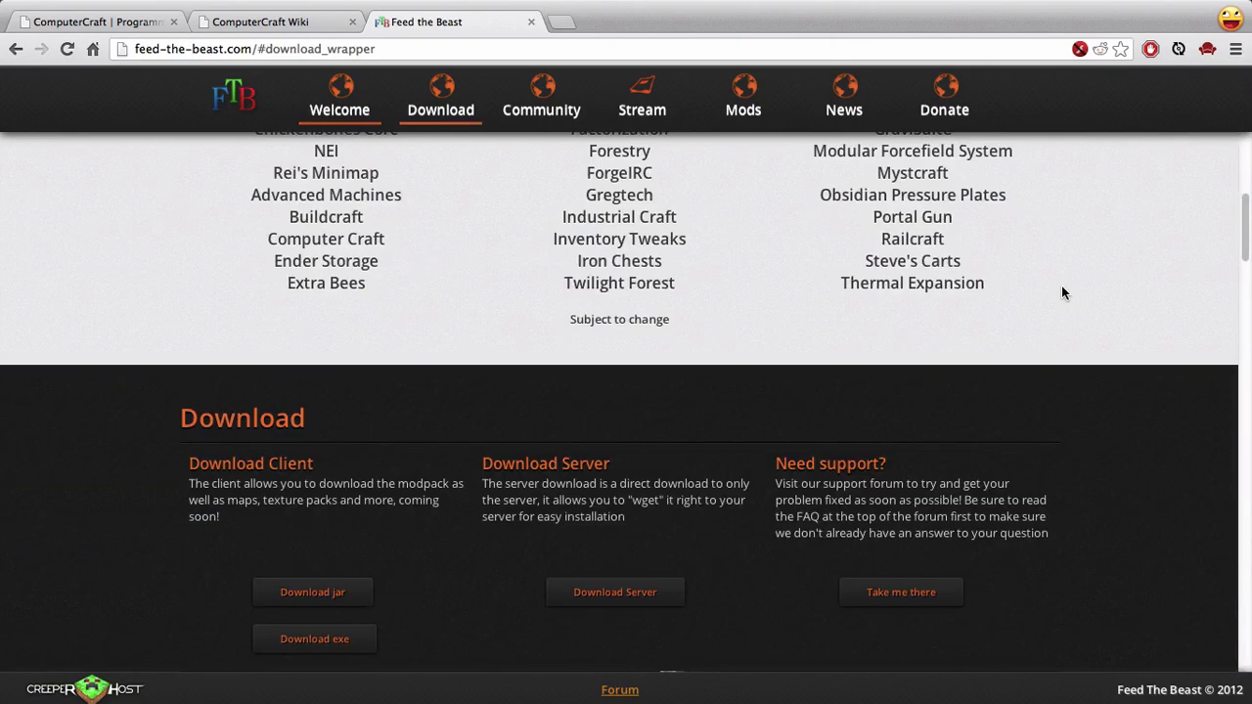
pyautogui.scroll(-3, 1064, 293)
pyautogui.scroll(-5, 1064, 292)
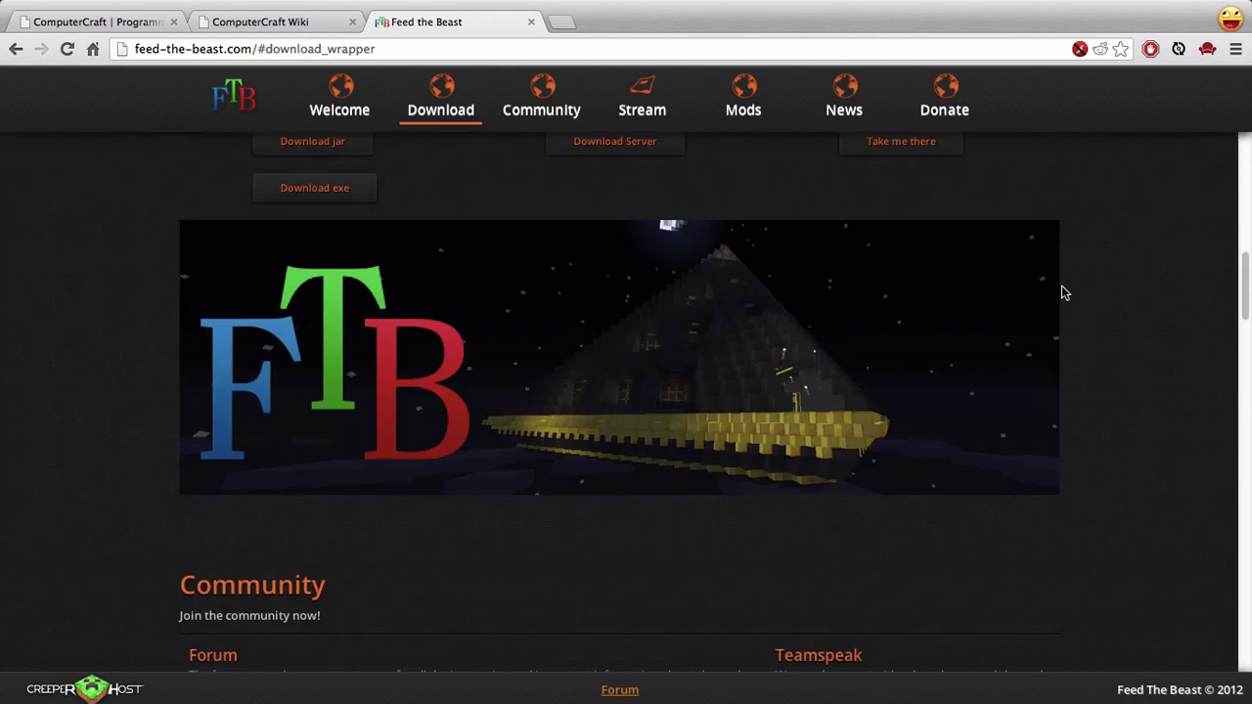
pyautogui.scroll(20, 1065, 293)
pyautogui.scroll(-3, 1064, 292)
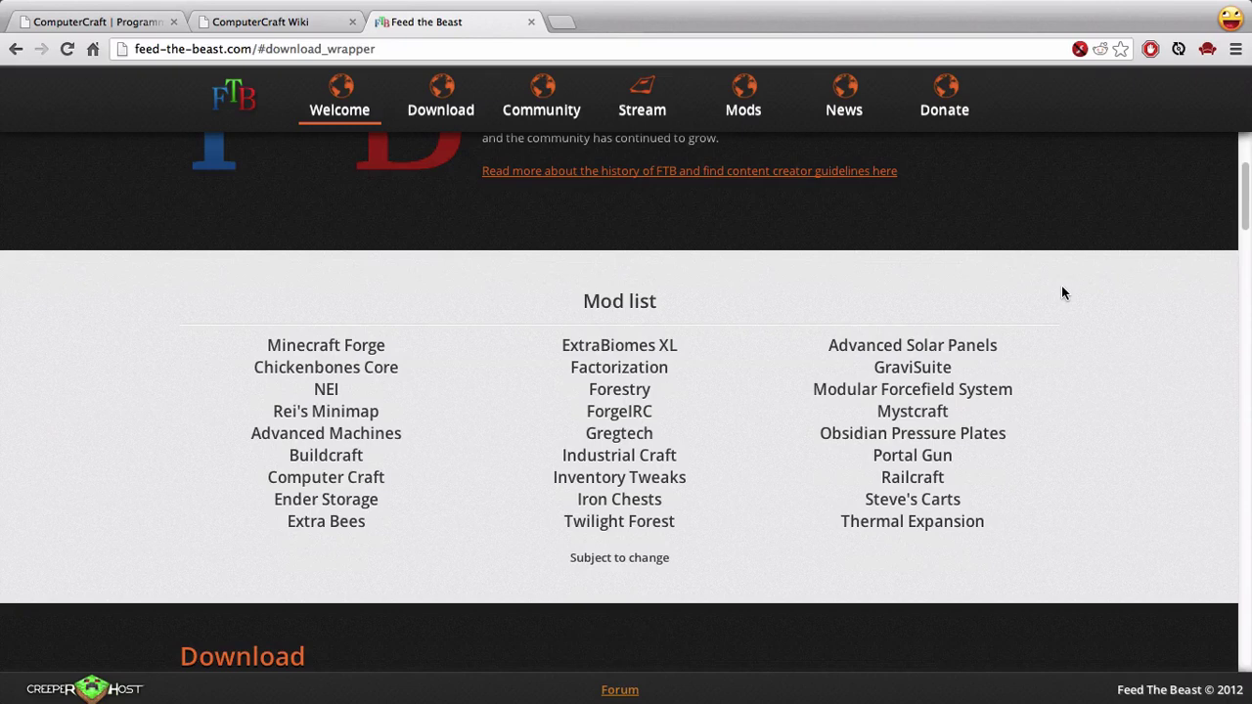
pyautogui.moveTo(387, 478); pyautogui.dragTo(268, 478)
pyautogui.click(413, 487)
# Scroll through the ComputerCraft download page.
pyautogui.scroll(-1, 670, 464)
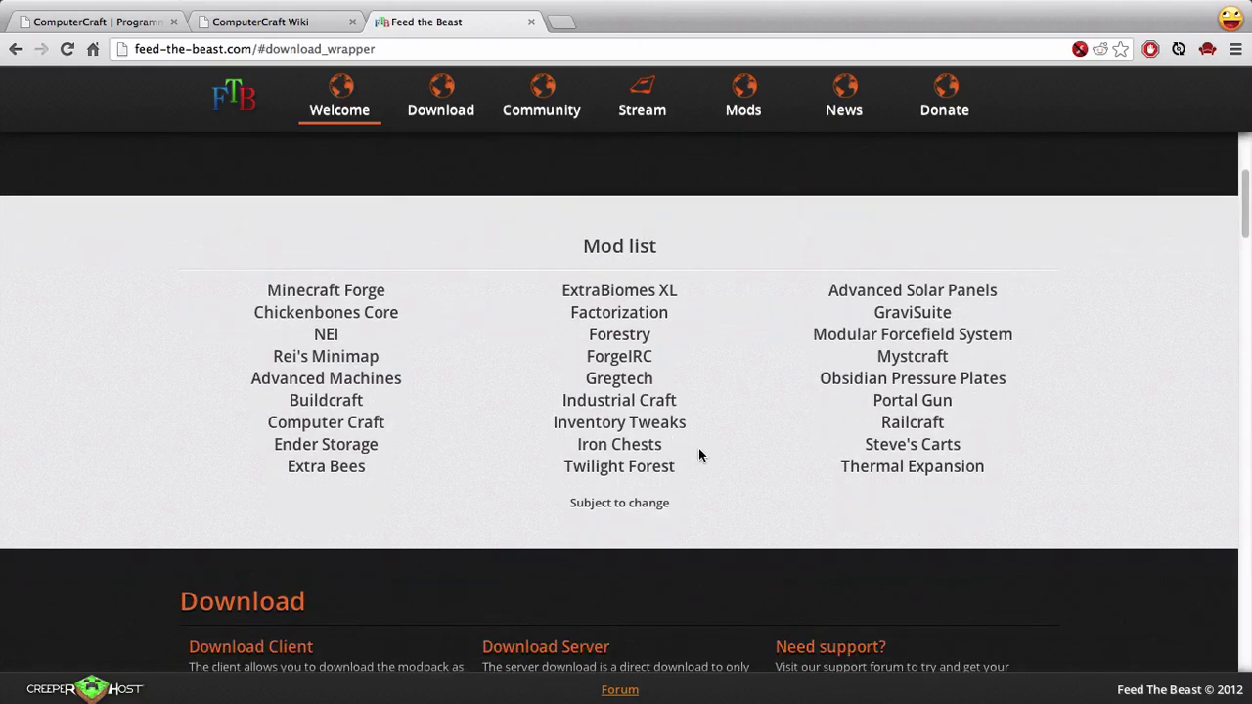
pyautogui.scroll(-5, 791, 429)
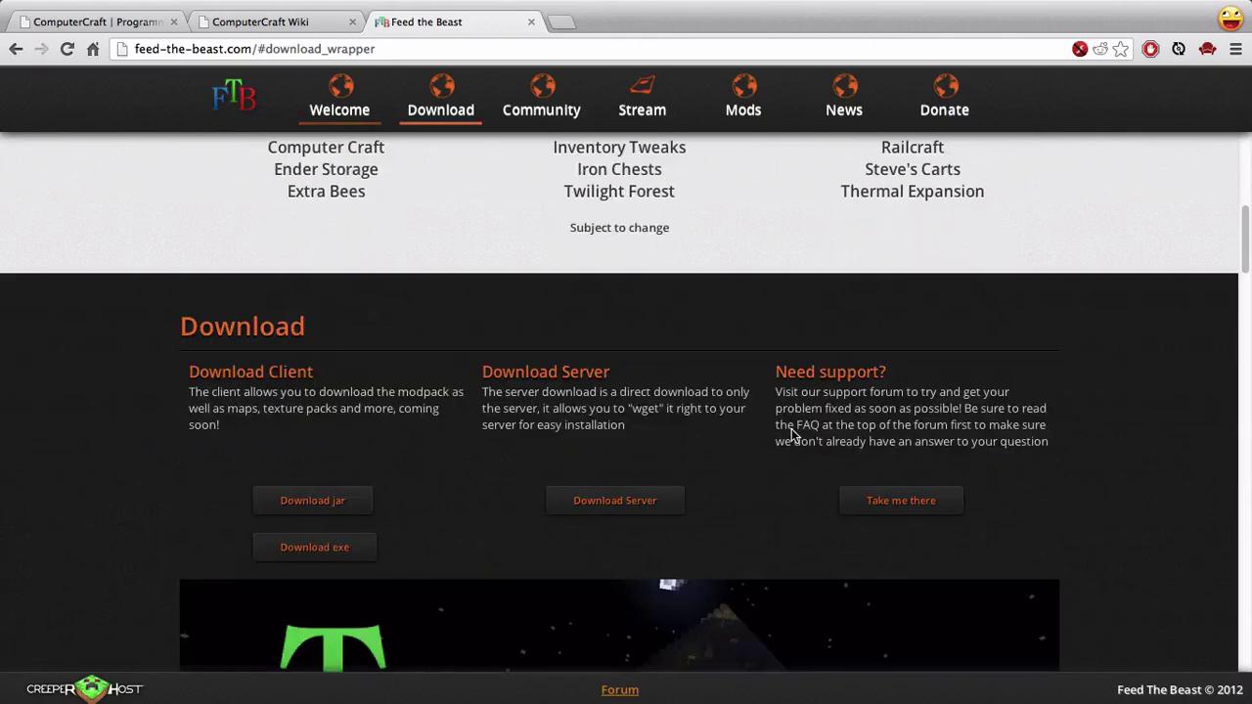
pyautogui.scroll(-5, 792, 429)
pyautogui.scroll(3, 791, 429)
pyautogui.scroll(-2, 792, 429)
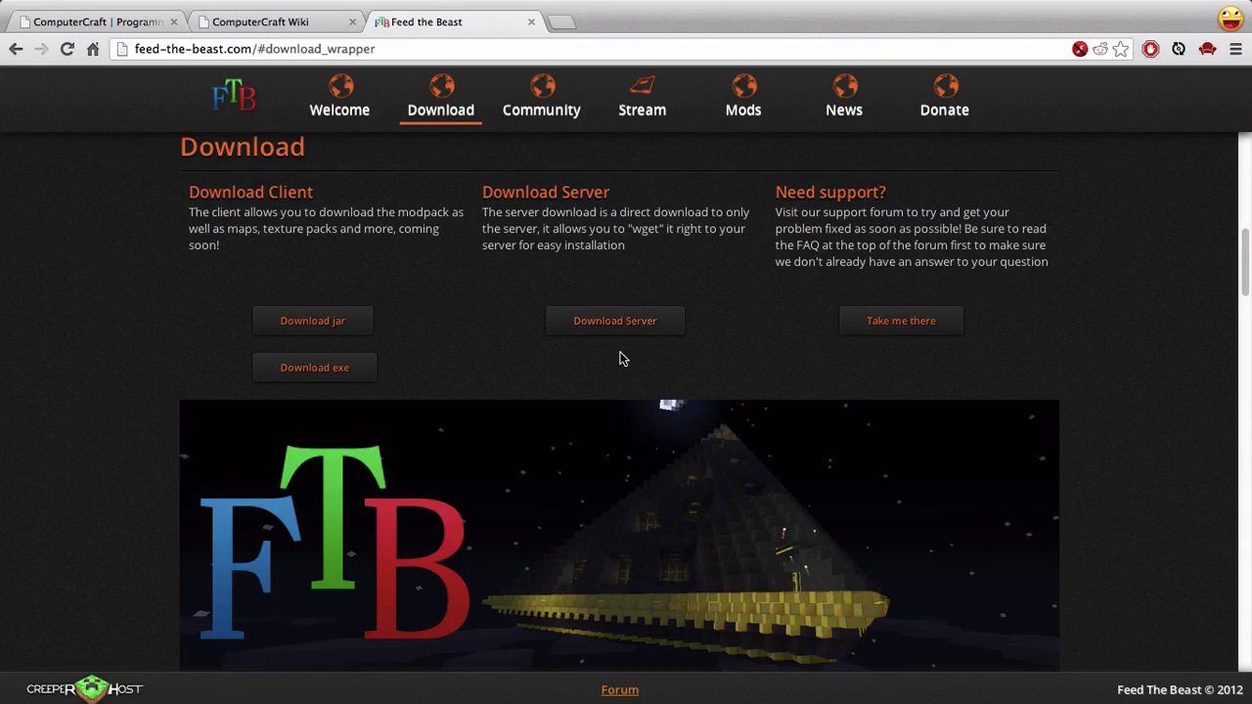
pyautogui.scroll(-1, 622, 358)
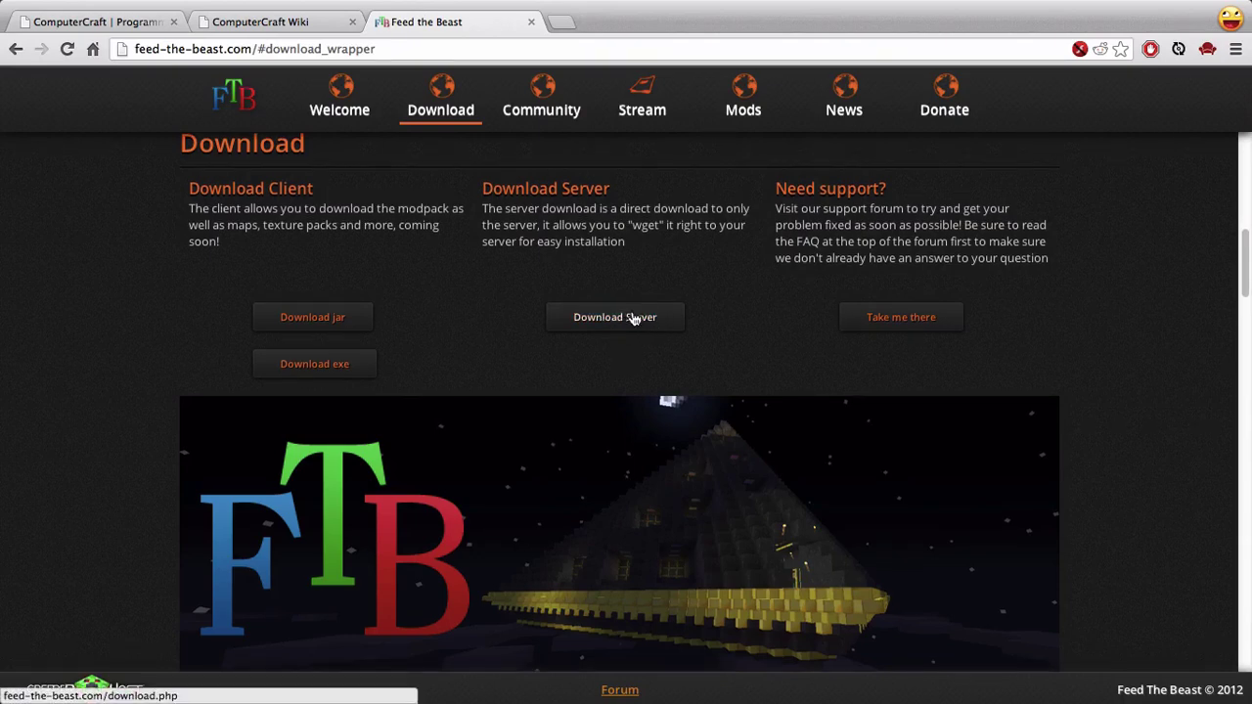
pyautogui.scroll(1, 698, 333)
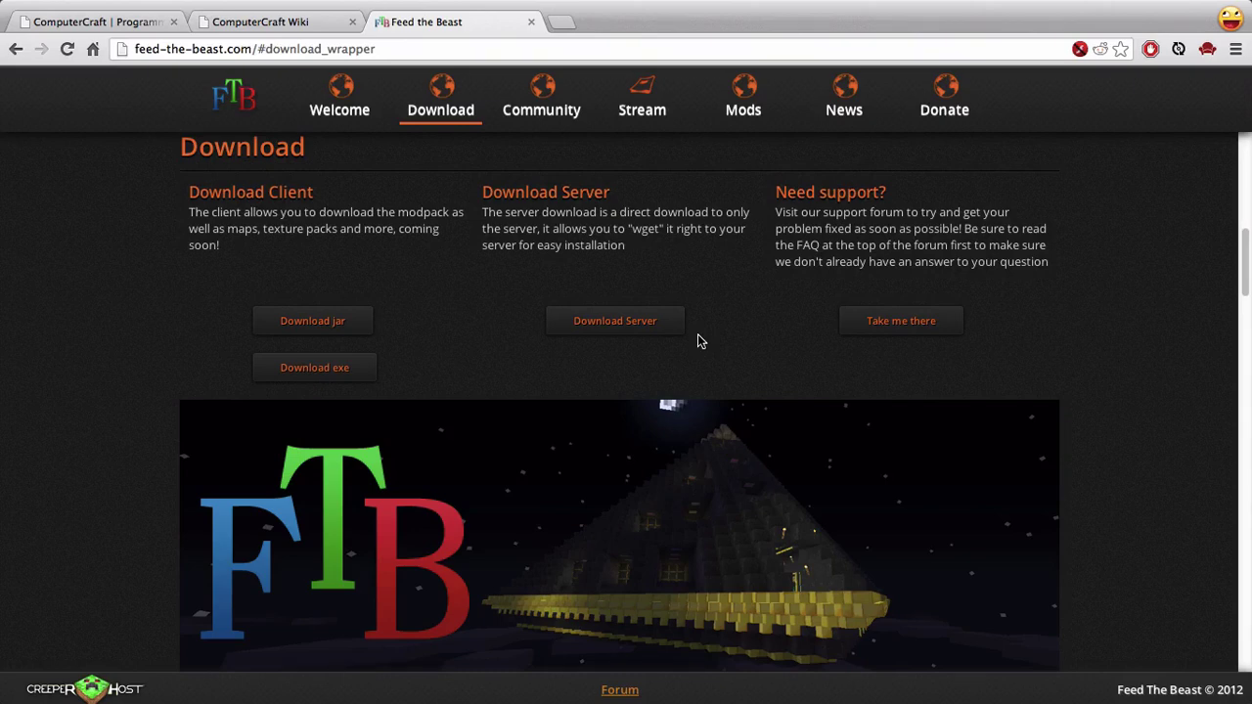
pyautogui.scroll(-3, 715, 342)
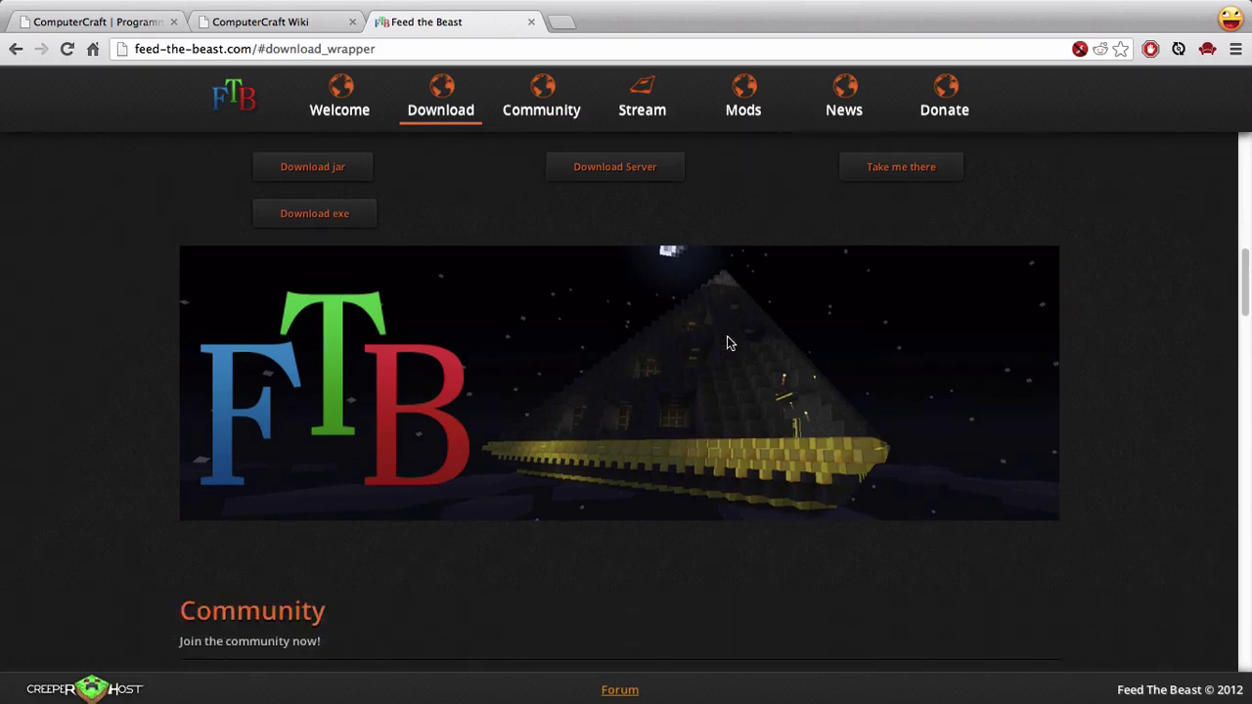
pyautogui.scroll(5, 727, 341)
pyautogui.scroll(3, 727, 343)
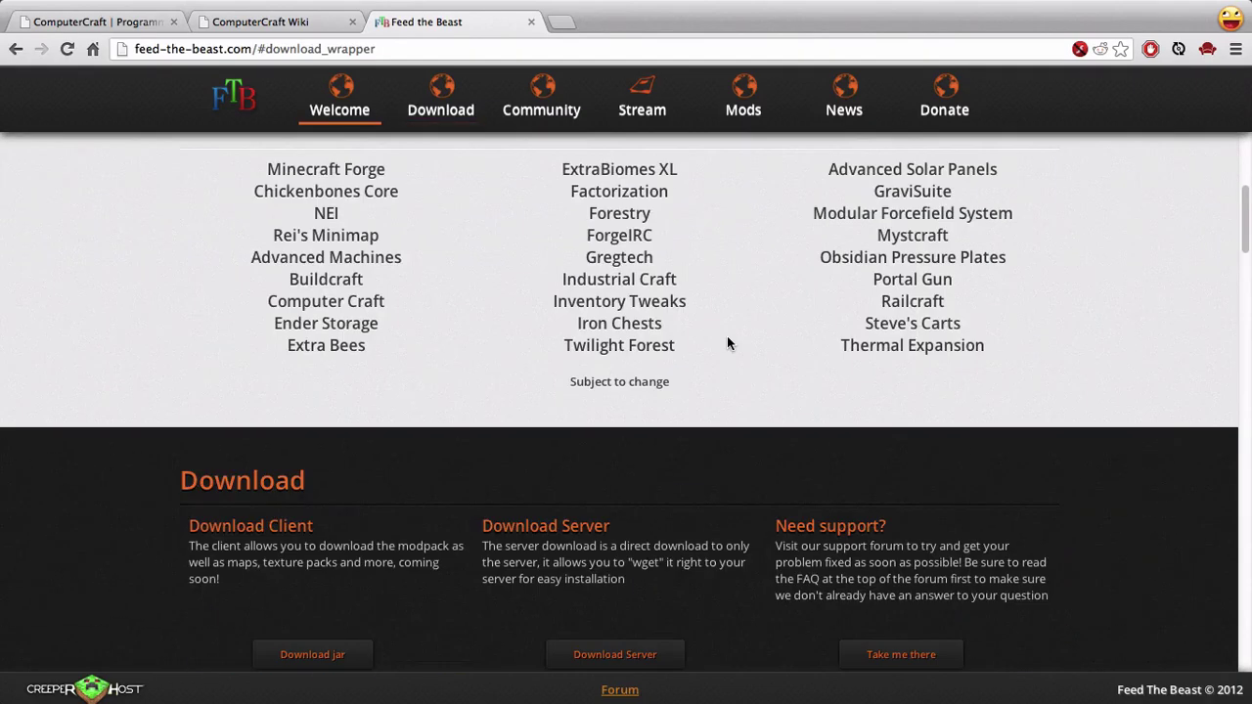
pyautogui.scroll(5, 727, 342)
pyautogui.scroll(-5, 727, 342)
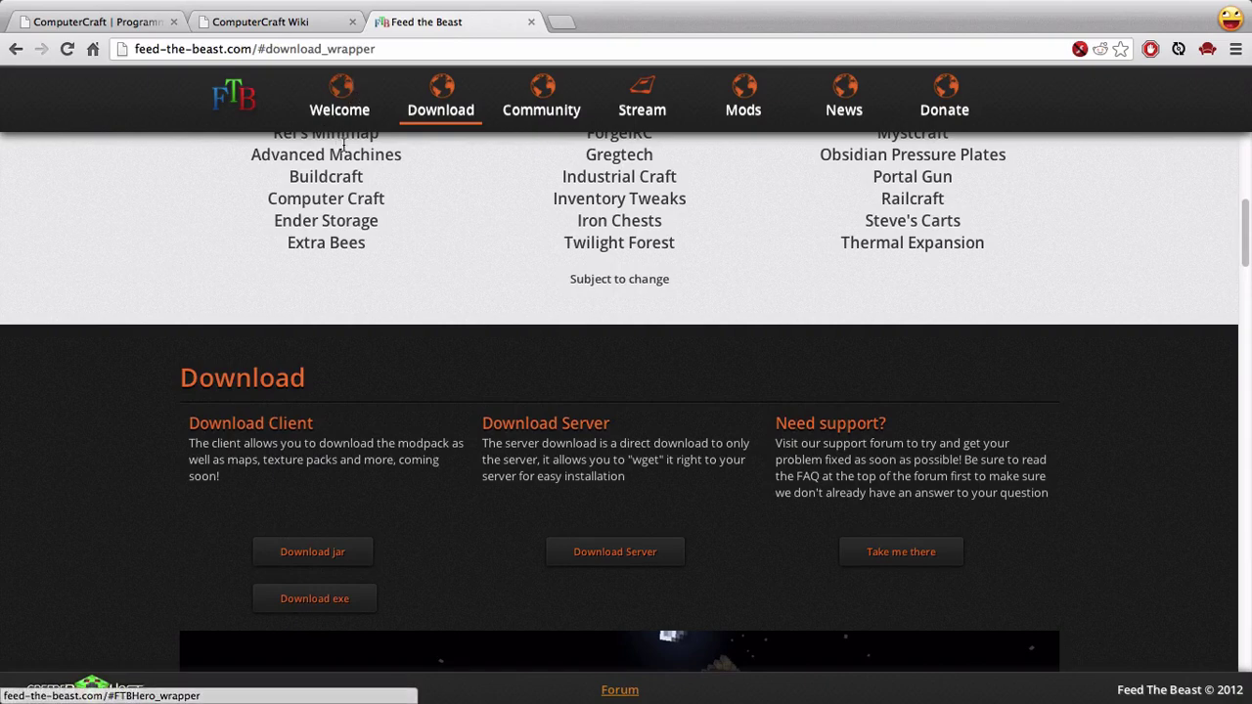
# Go back to the ComputerCraft homepage, then switch to the Minecraft window with Cmd+Tab.
pyautogui.click(121, 29)
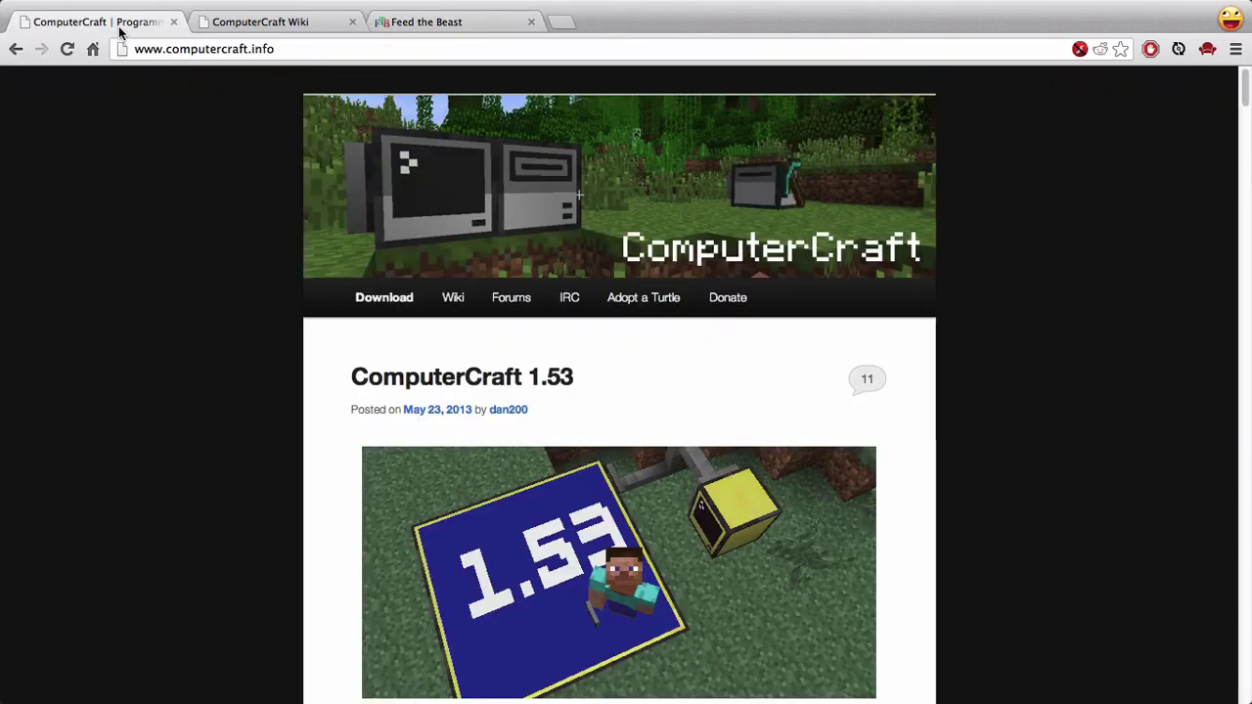
pyautogui.scroll(-4, 221, 147)
pyautogui.scroll(1, 222, 147)
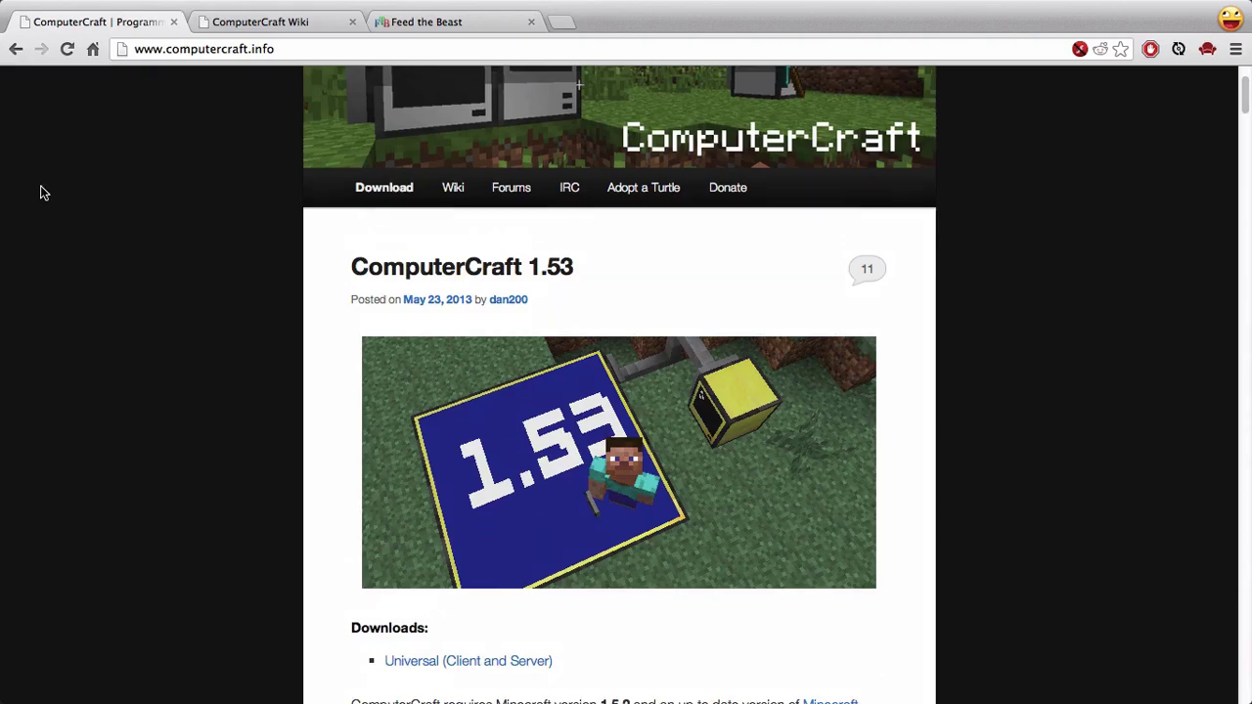
pyautogui.press('super+Tab')
pyautogui.press('super+Tab')
pyautogui.press('super+Tab')
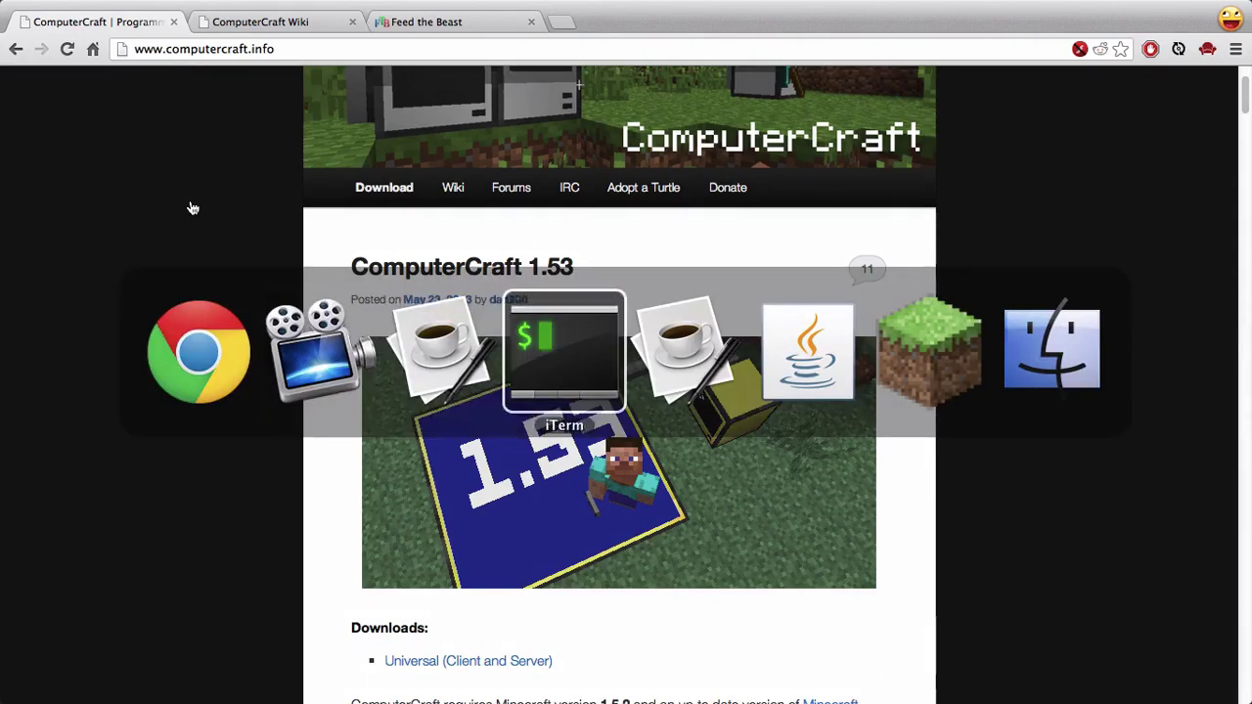
pyautogui.press('super+Tab')
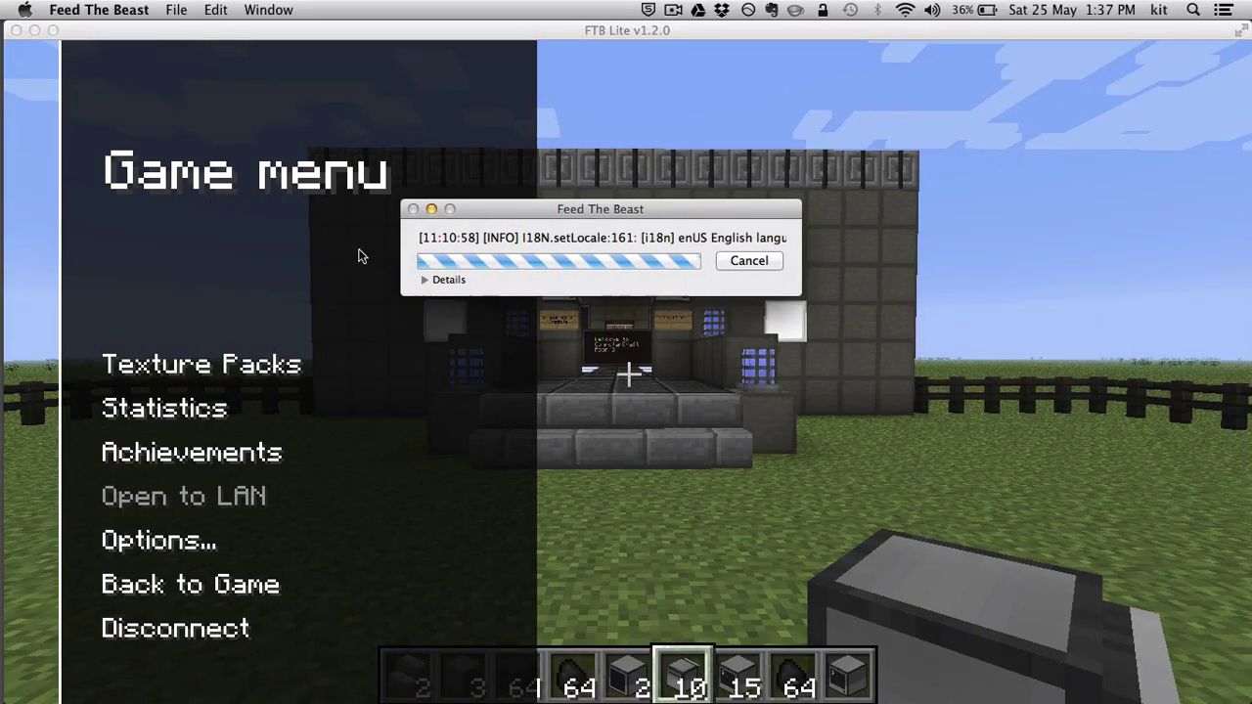
# Resume the game and turn to face the ComputerCraft Institute entrance.
pyautogui.click(274, 261)
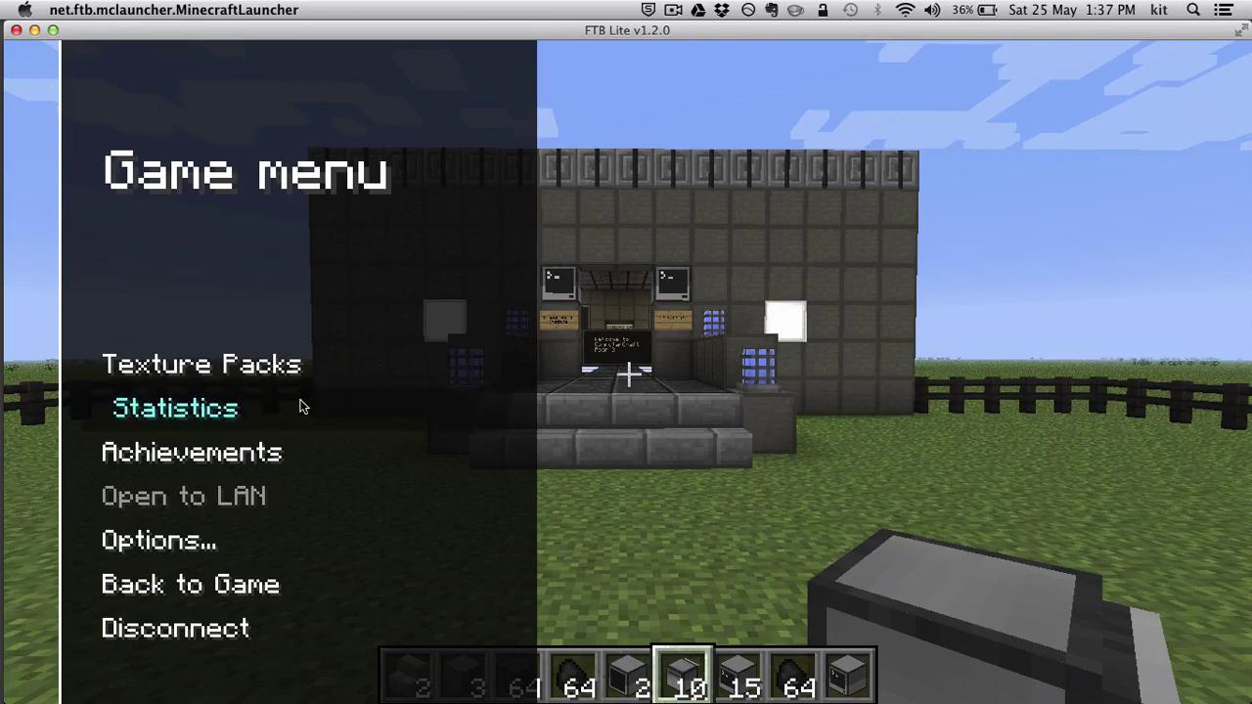
pyautogui.press('Escape')
pyautogui.press('a')
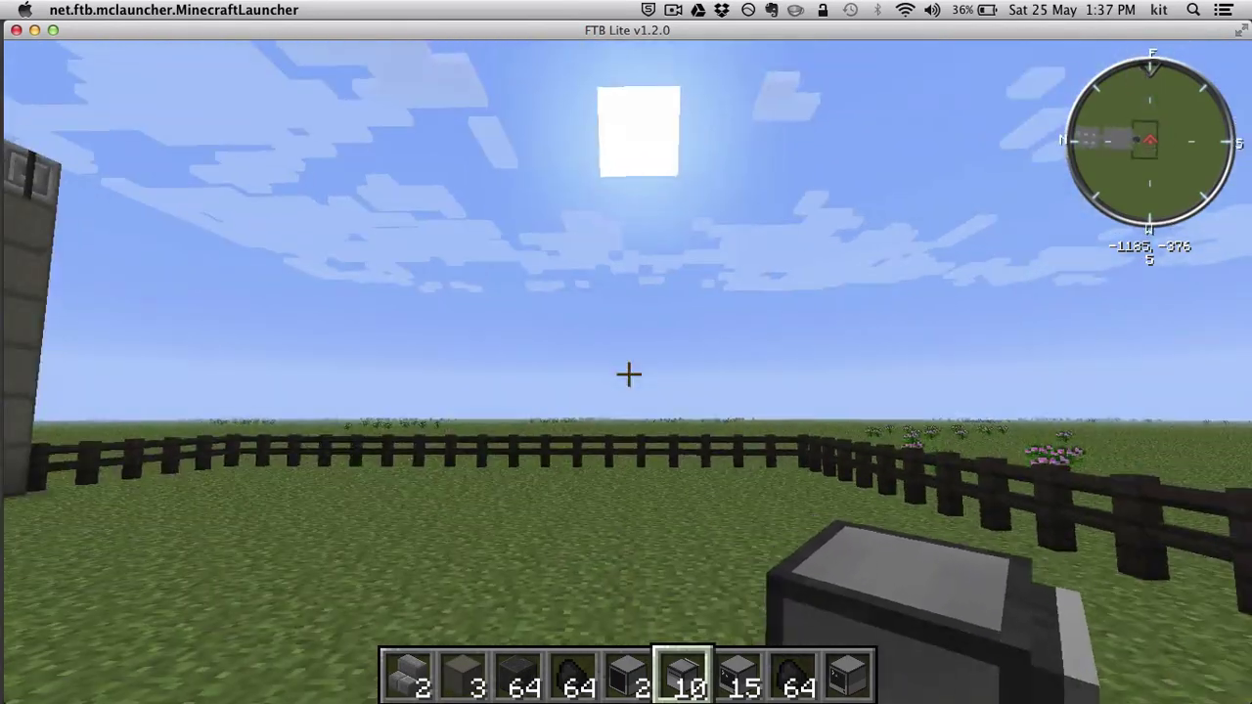
pyautogui.press('d')
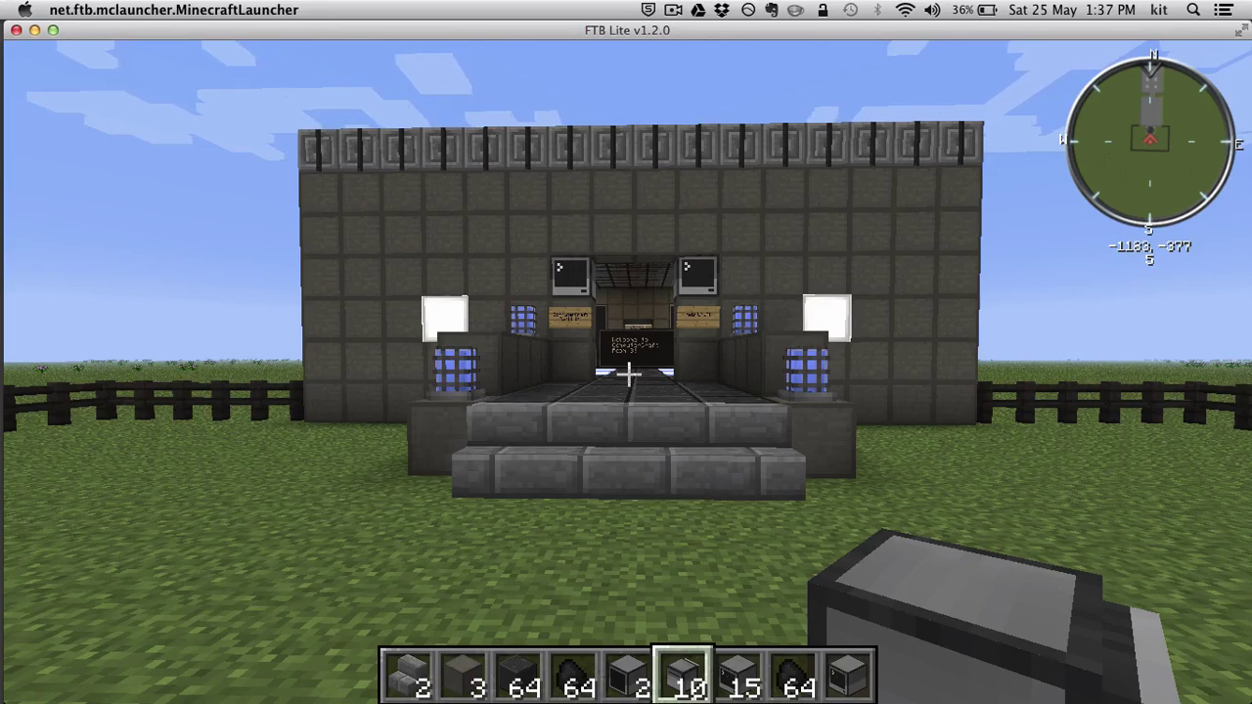
# Walk up the steps, between the doorway signs and into the Lesson One room.
pyautogui.moveTo(629, 373)
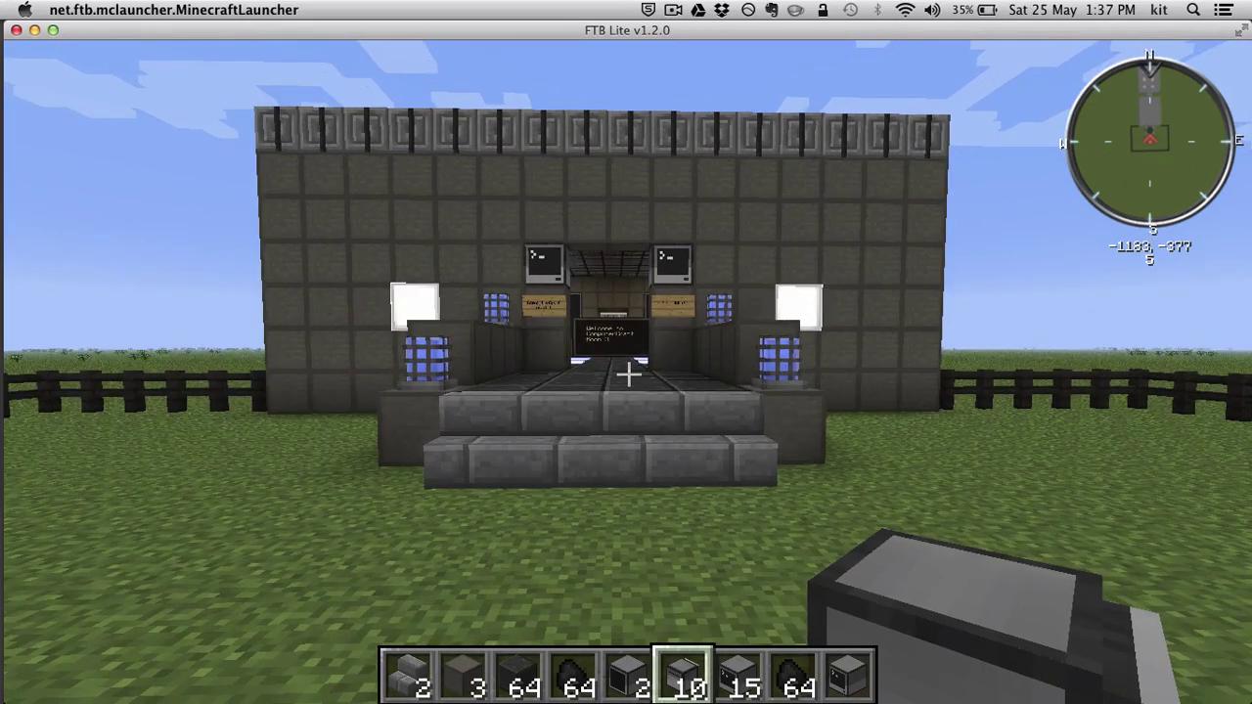
pyautogui.press('w')
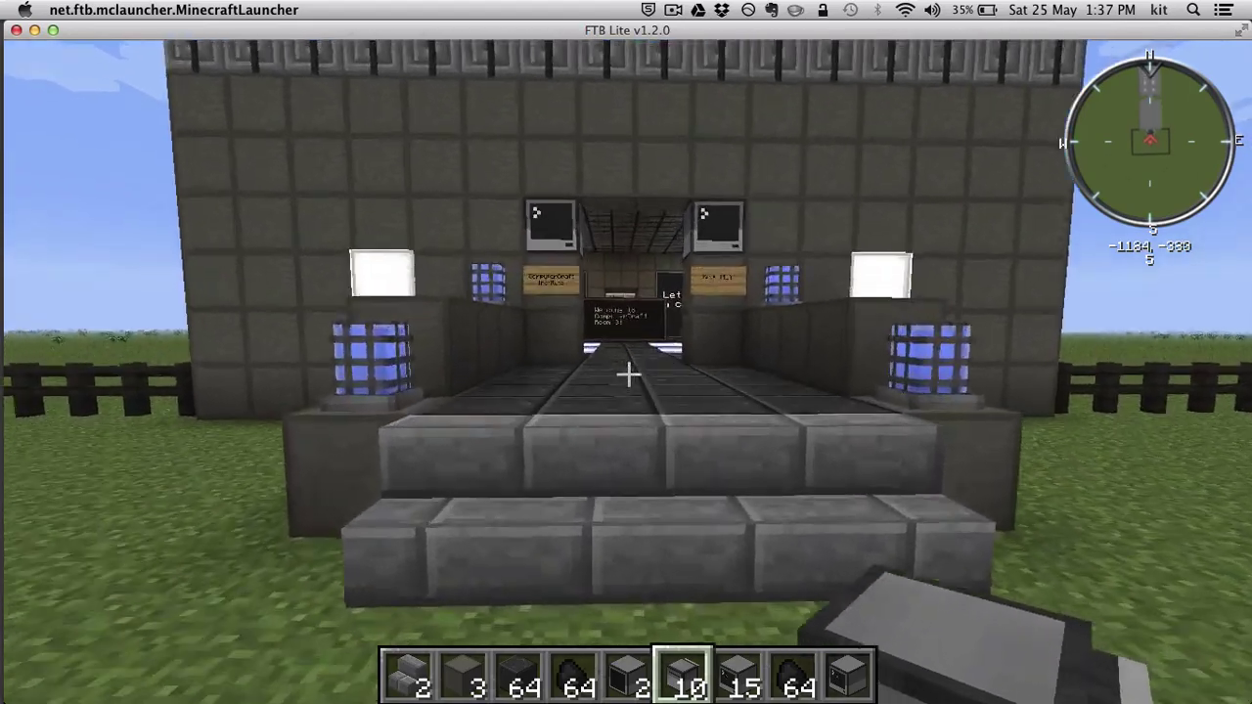
pyautogui.press('s')
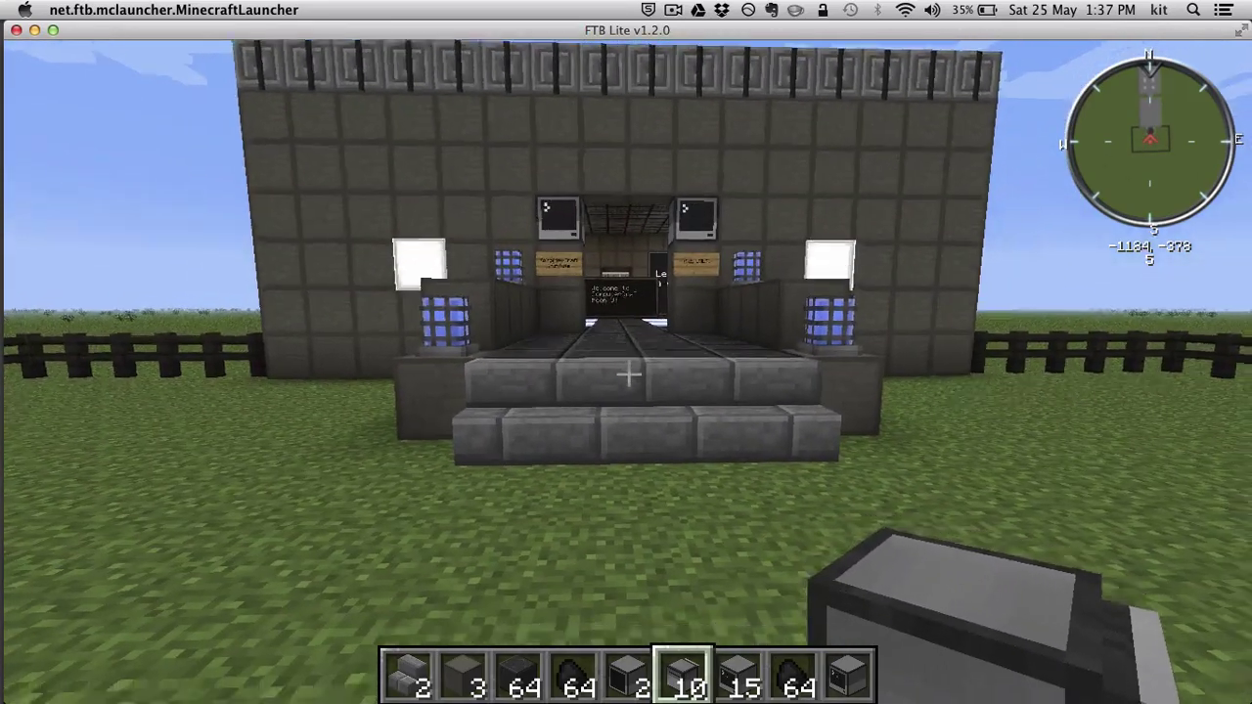
pyautogui.press('w')
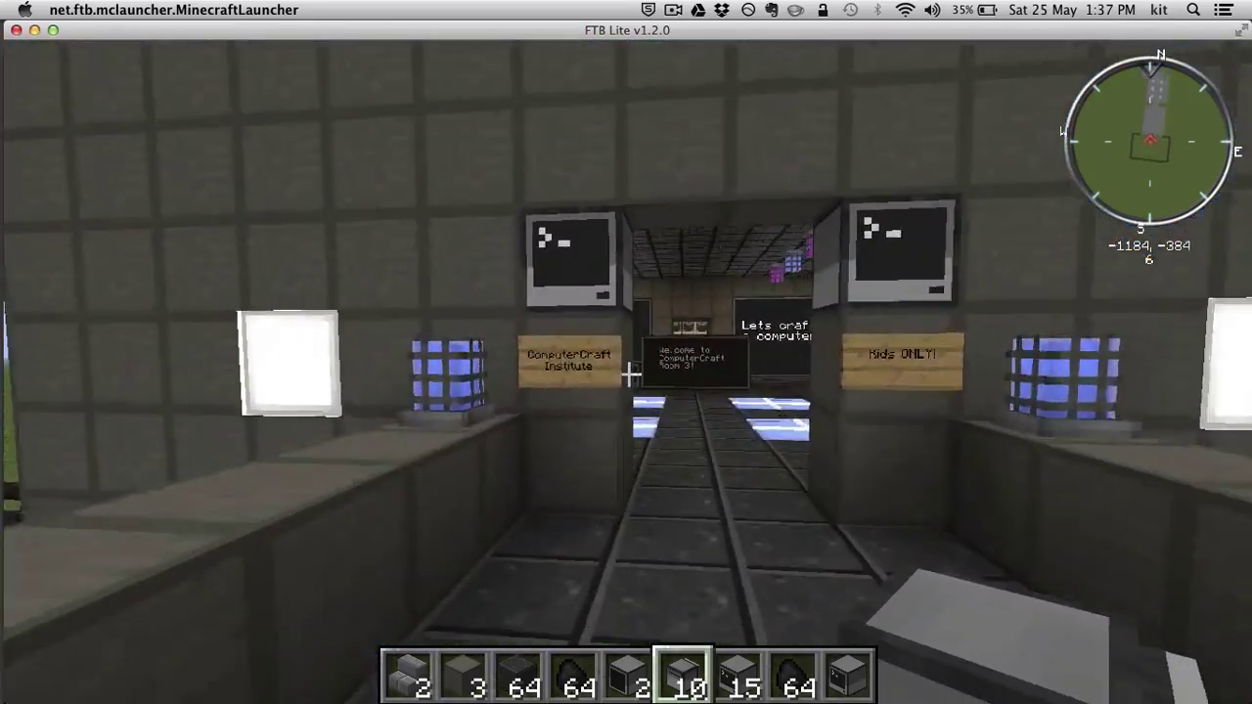
pyautogui.press('d')
pyautogui.press('a')
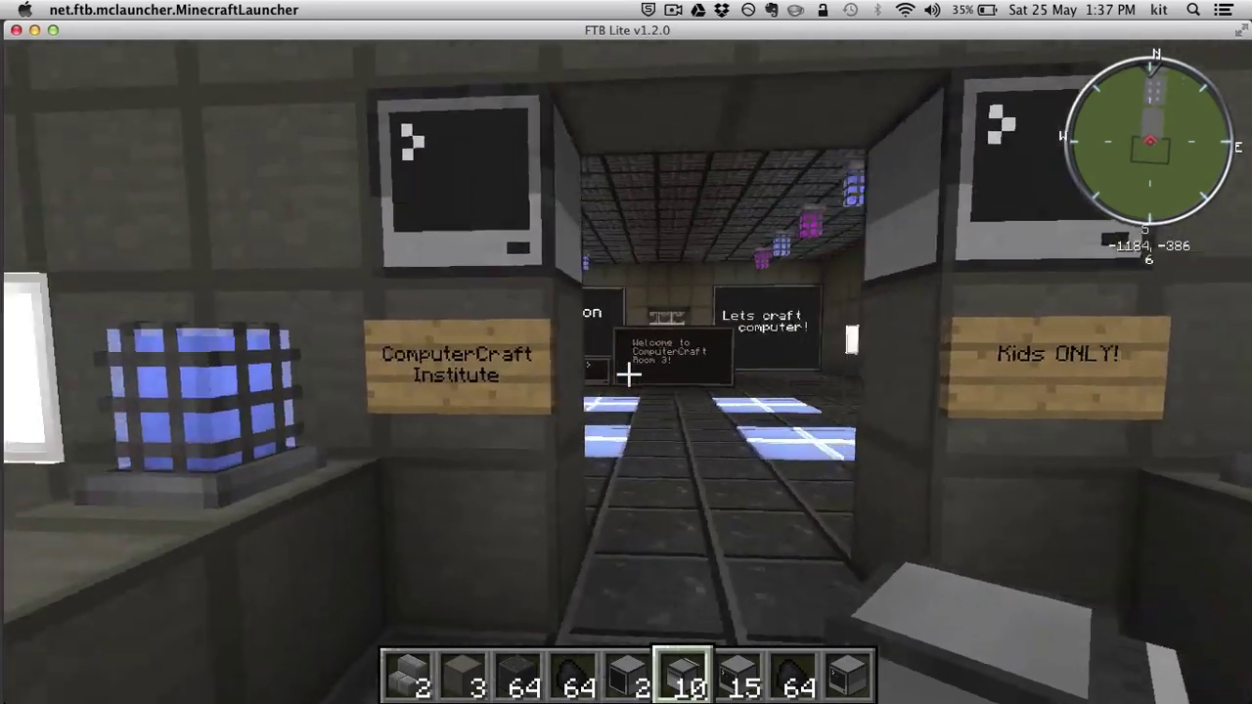
pyautogui.press('d')
pyautogui.press('w')
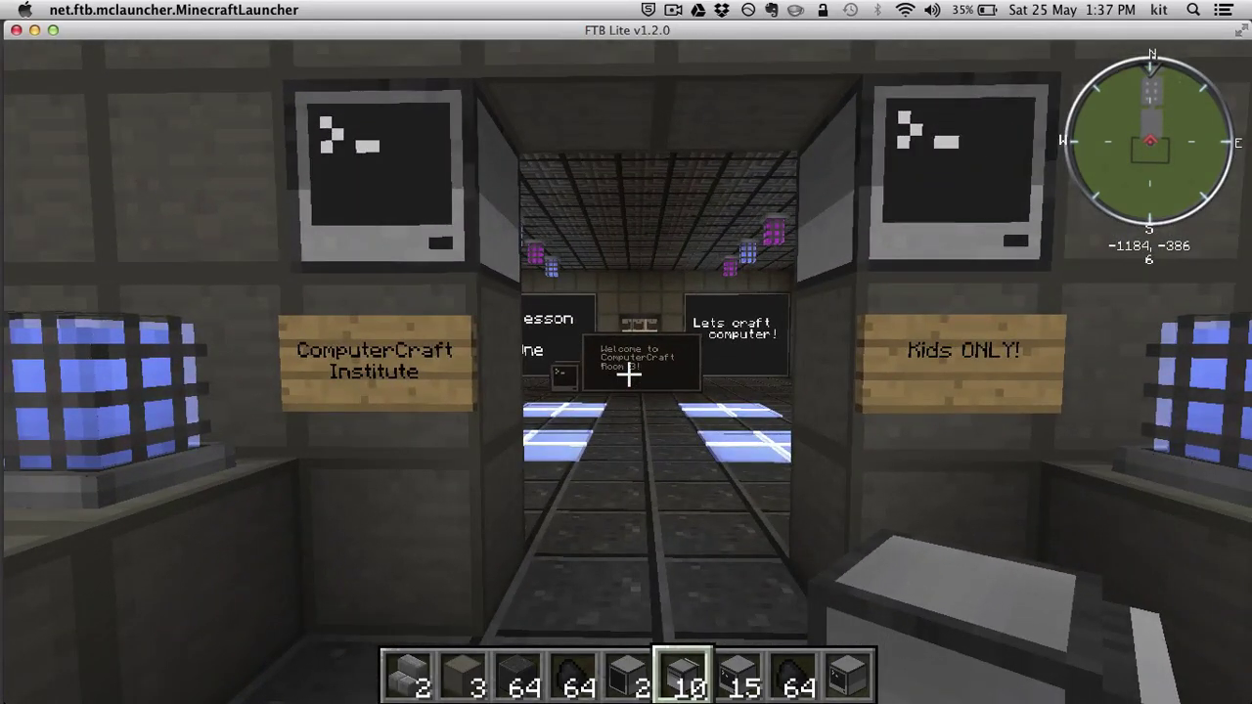
pyautogui.press('w')
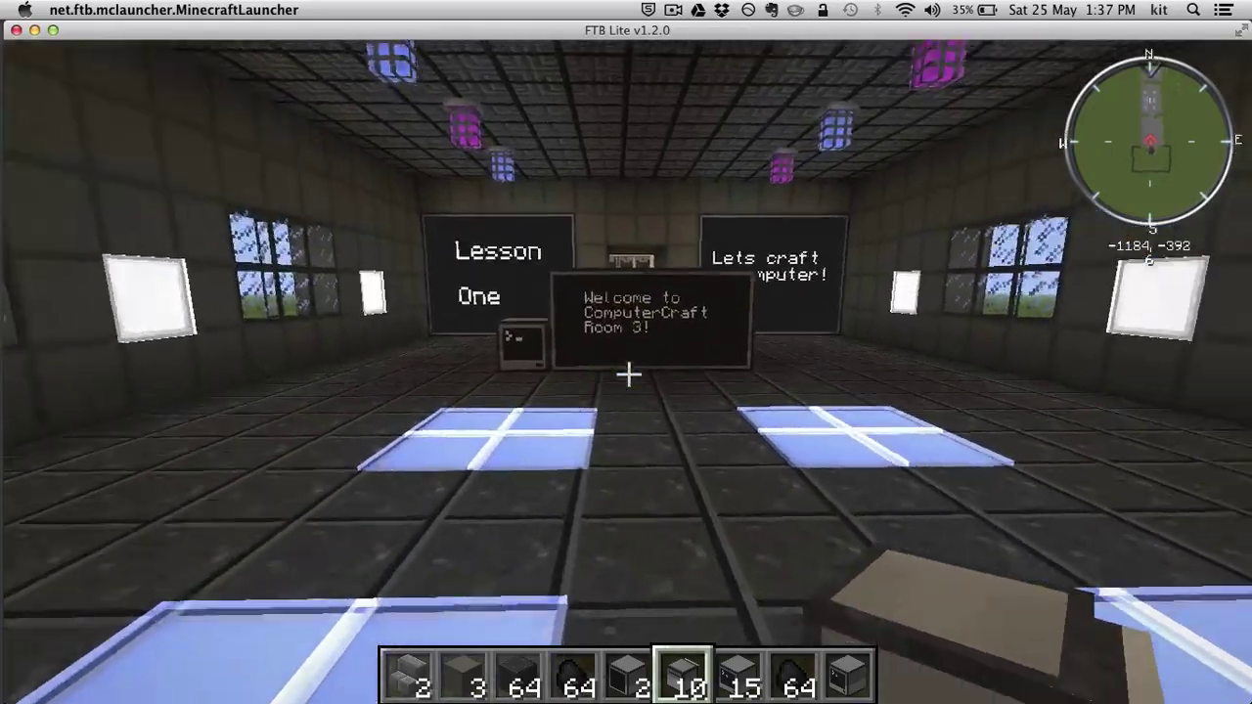
# Look over the Lesson One board, the Welcome board and the computer beside it.
pyautogui.press('w')
pyautogui.press('a')
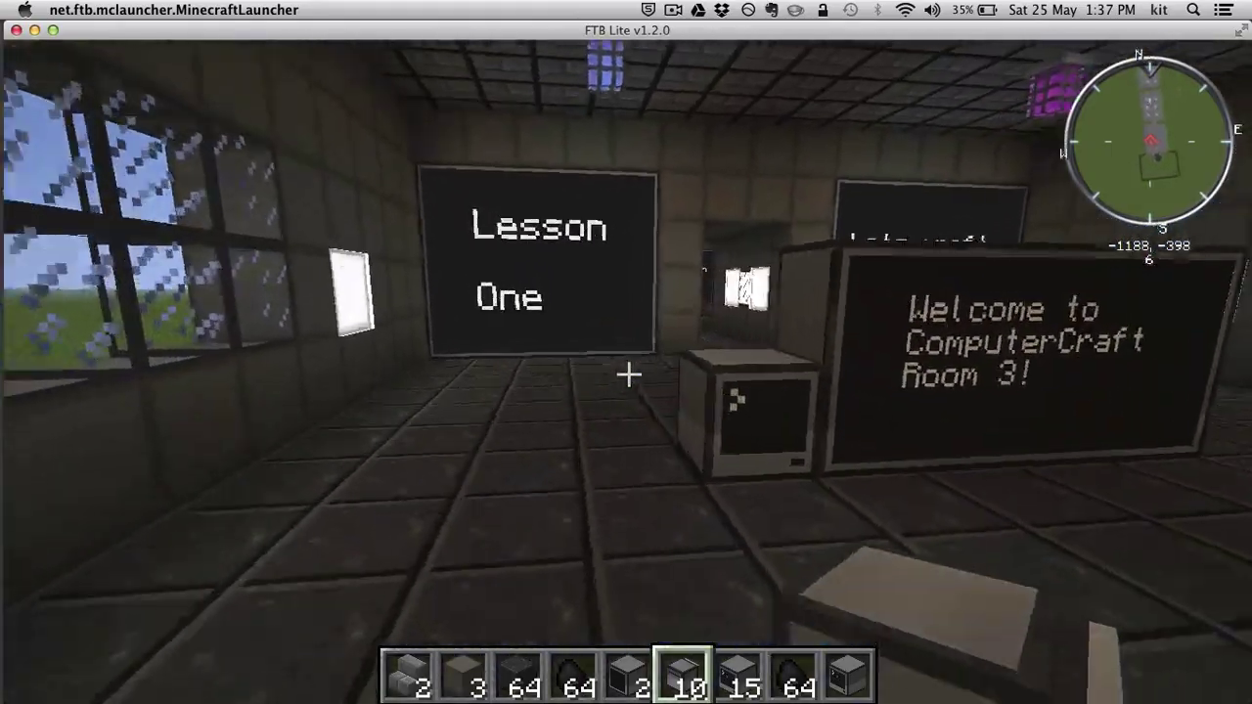
pyautogui.press('w')
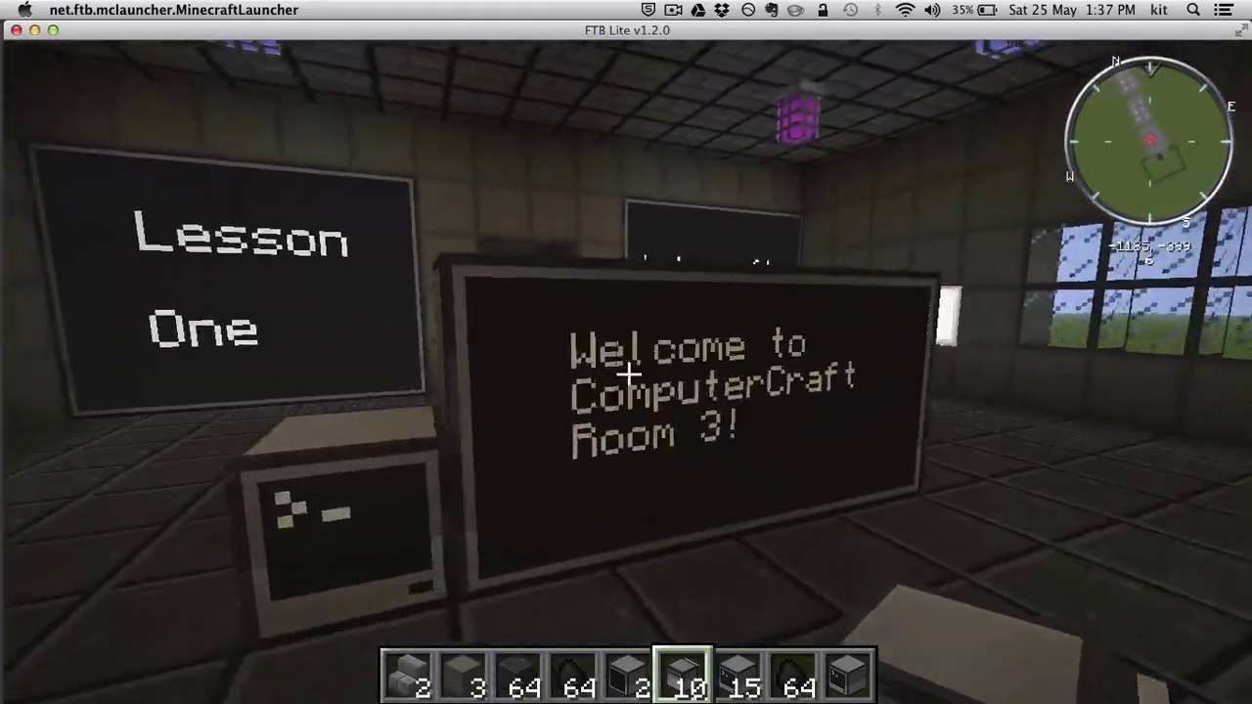
pyautogui.press('w')
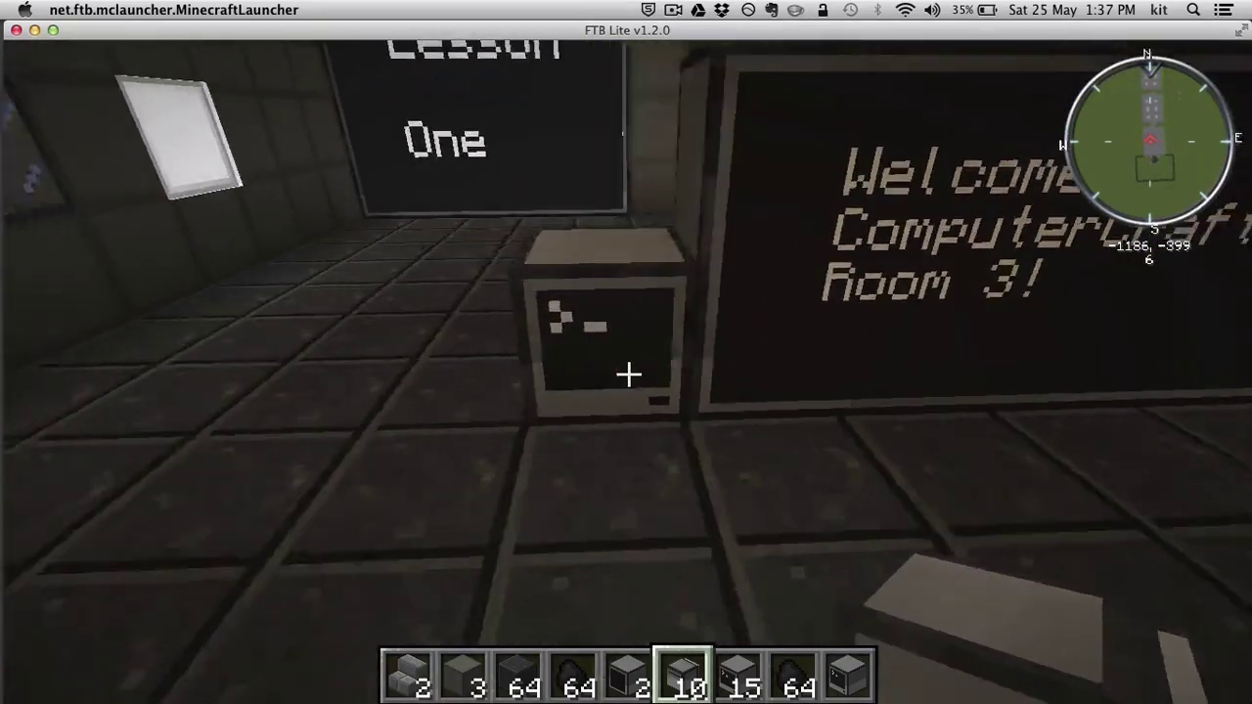
pyautogui.press('w')
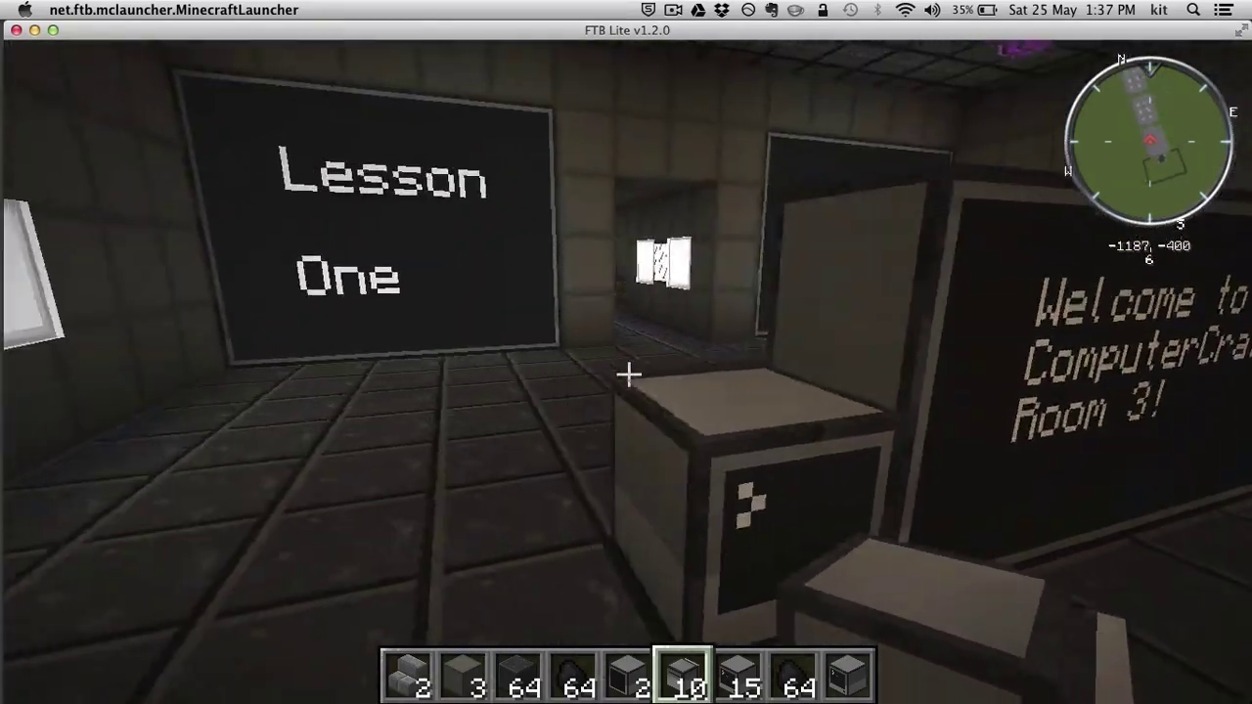
# Walk down the corridor into Lesson Two, inspect the recipe frame, and face the crafting table.
pyautogui.press('w')
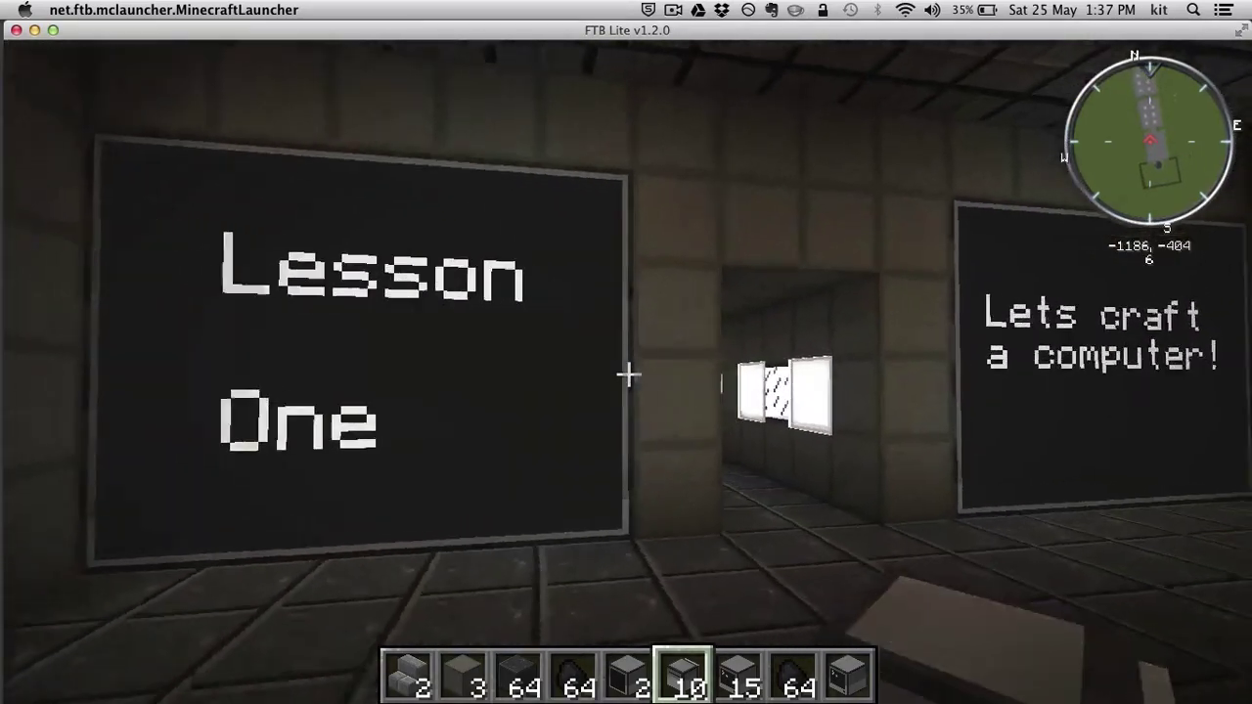
pyautogui.press('w')
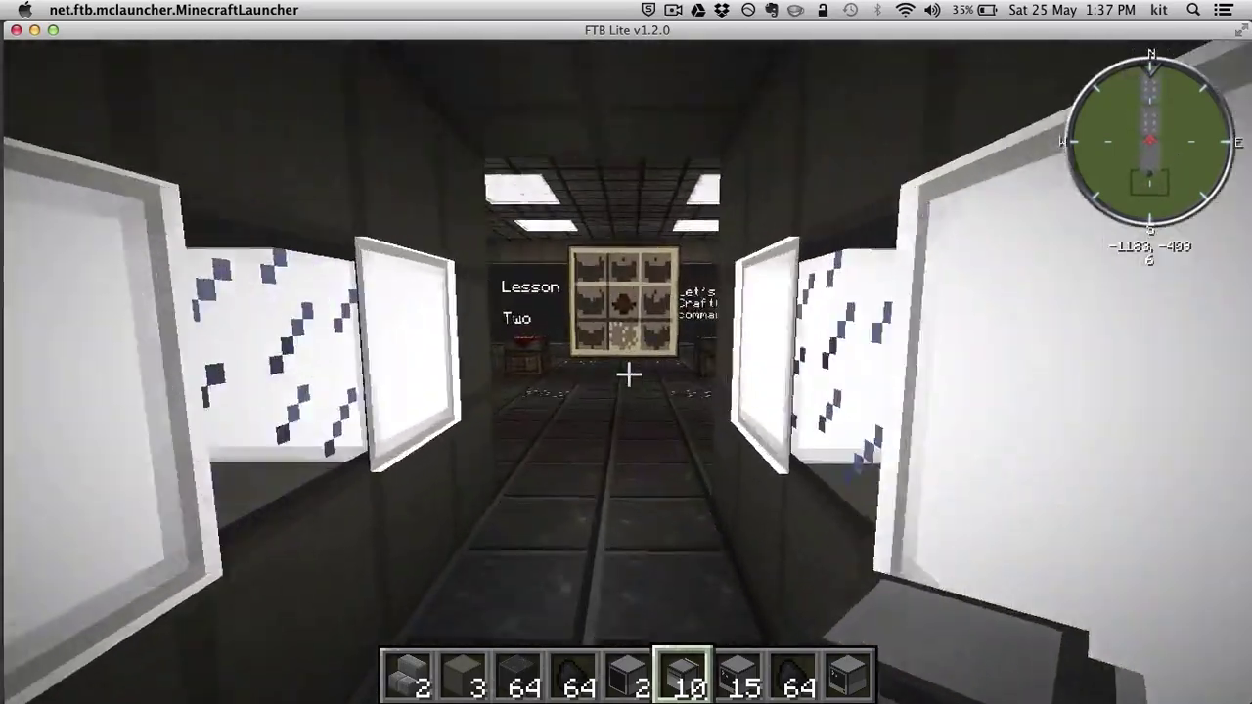
pyautogui.press('w')
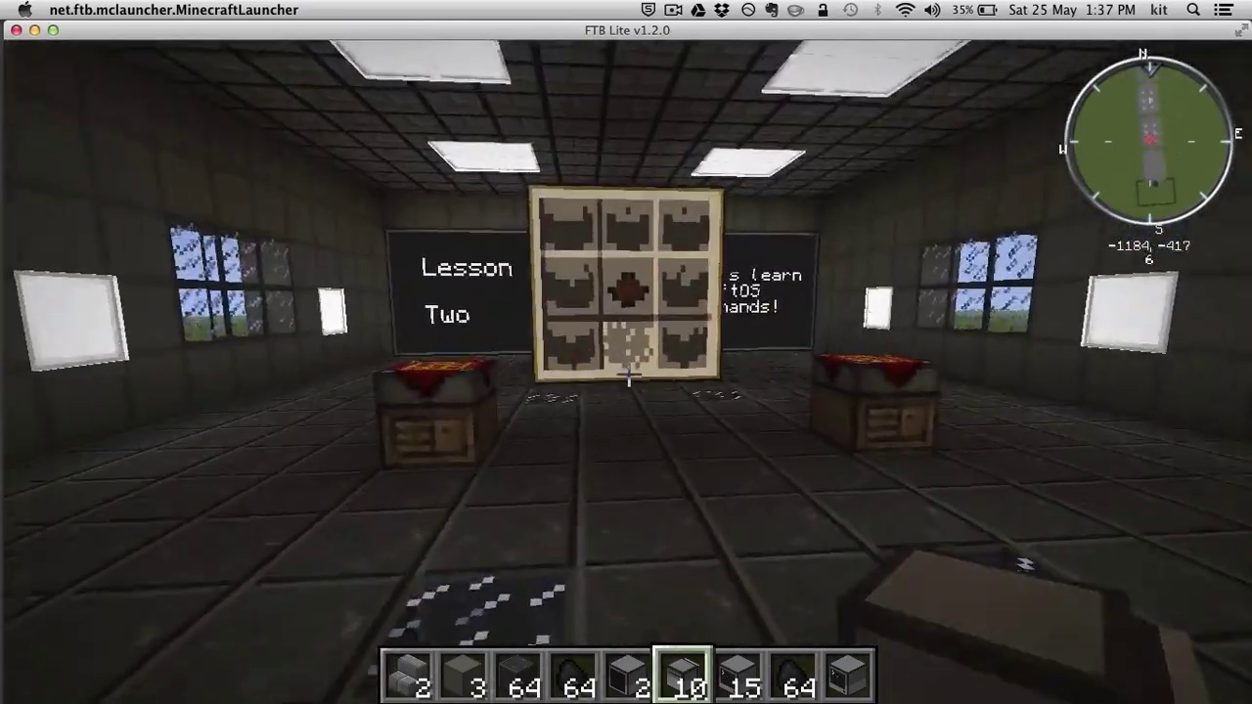
pyautogui.press('w')
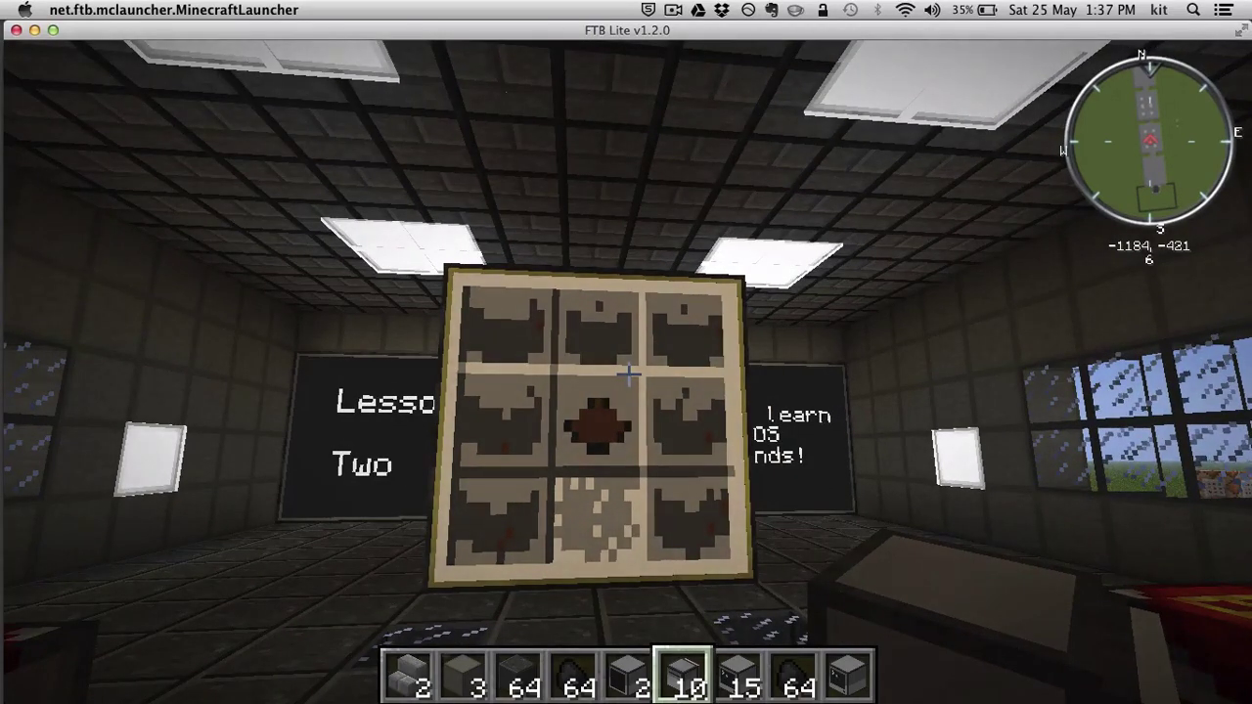
pyautogui.press('w')
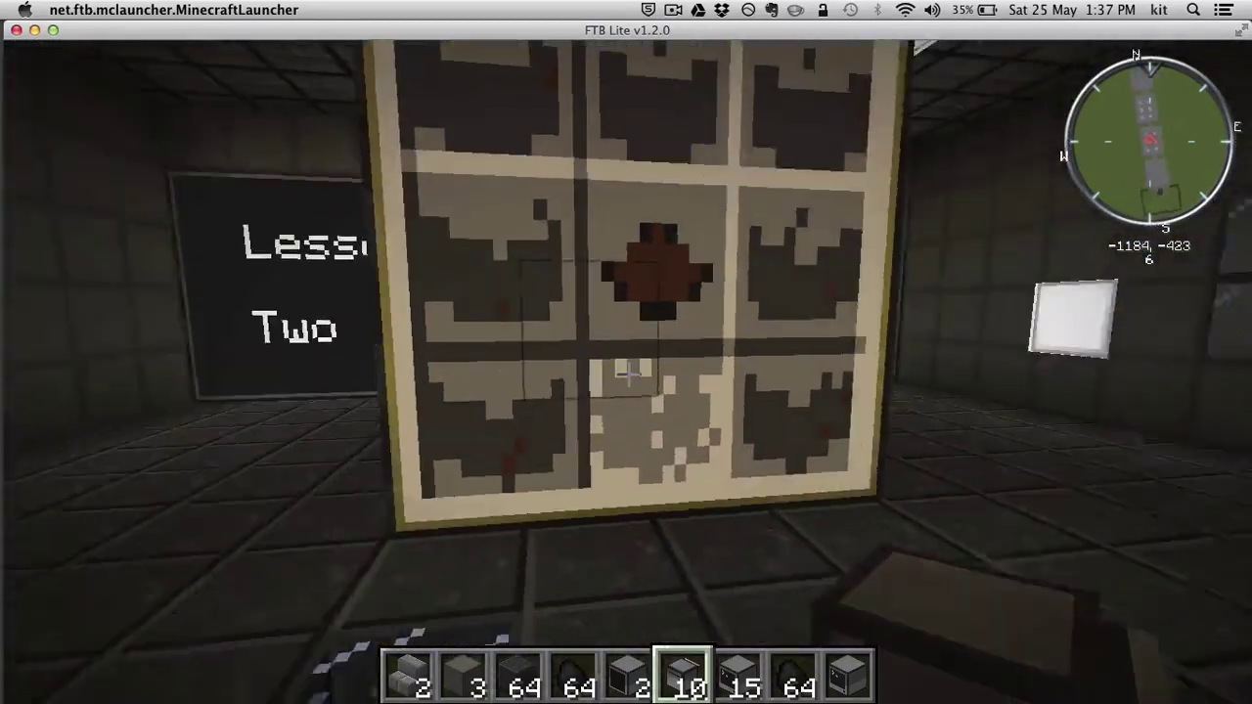
pyautogui.press('w')
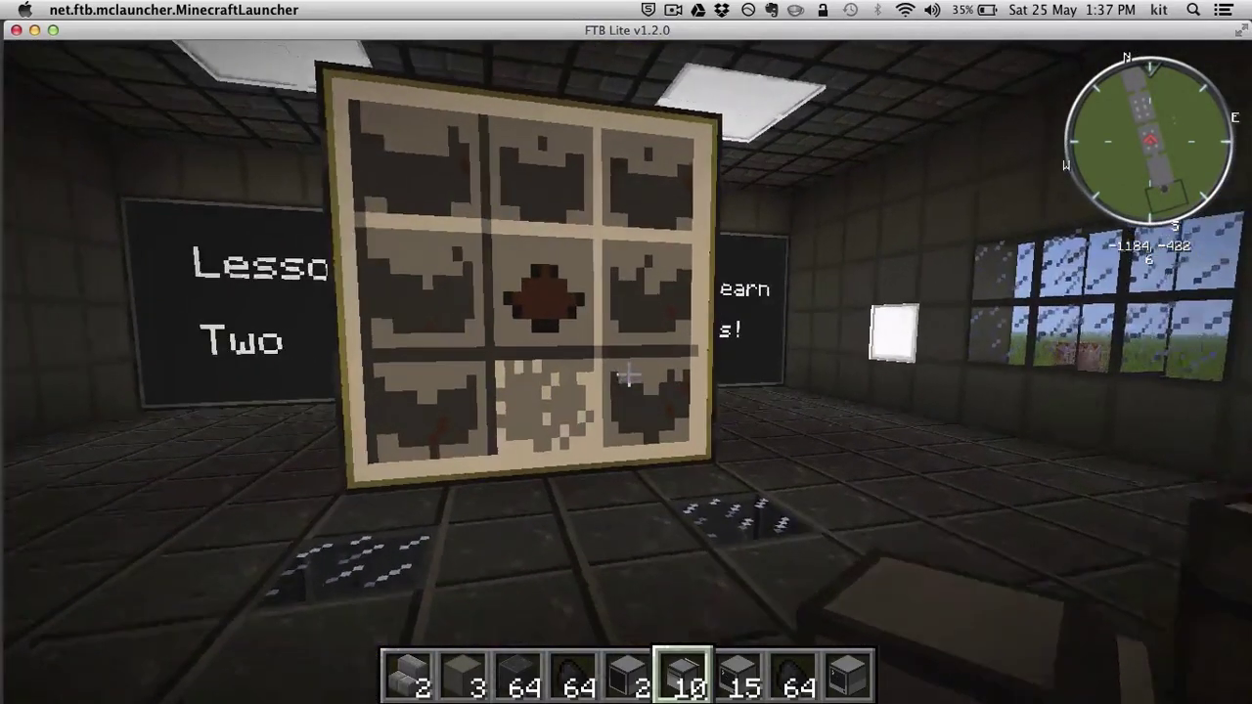
pyautogui.press('s')
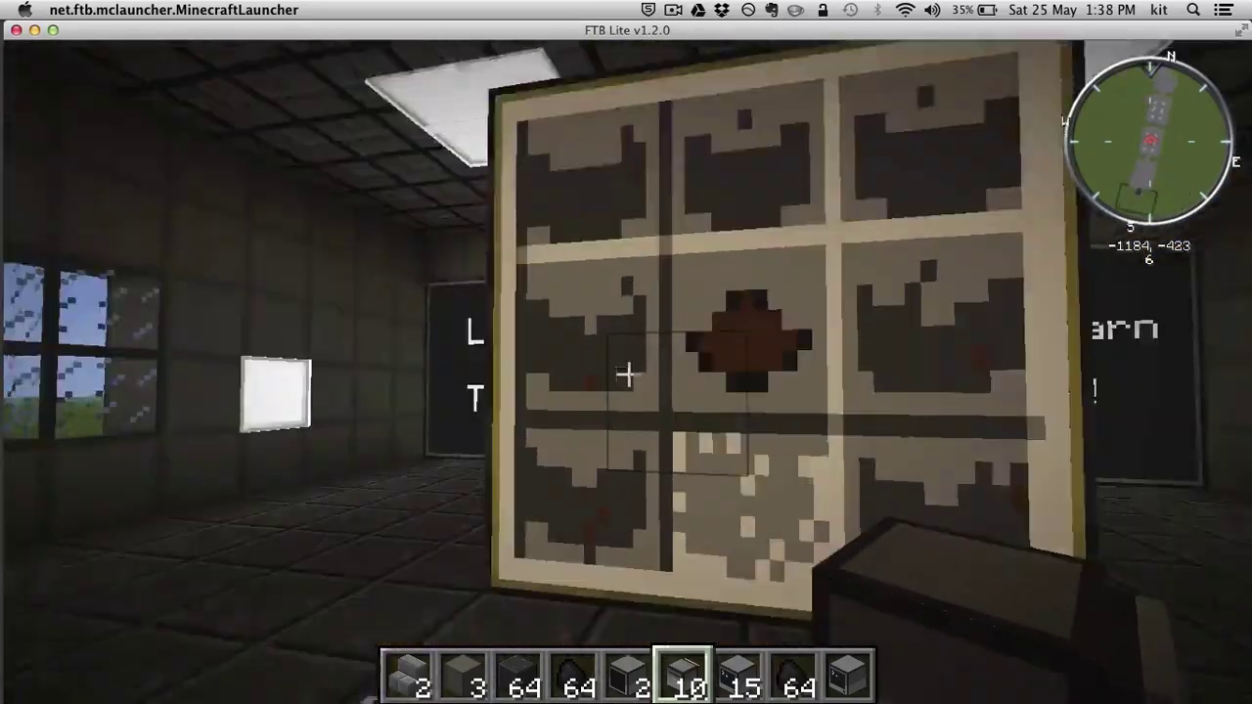
pyautogui.press('s')
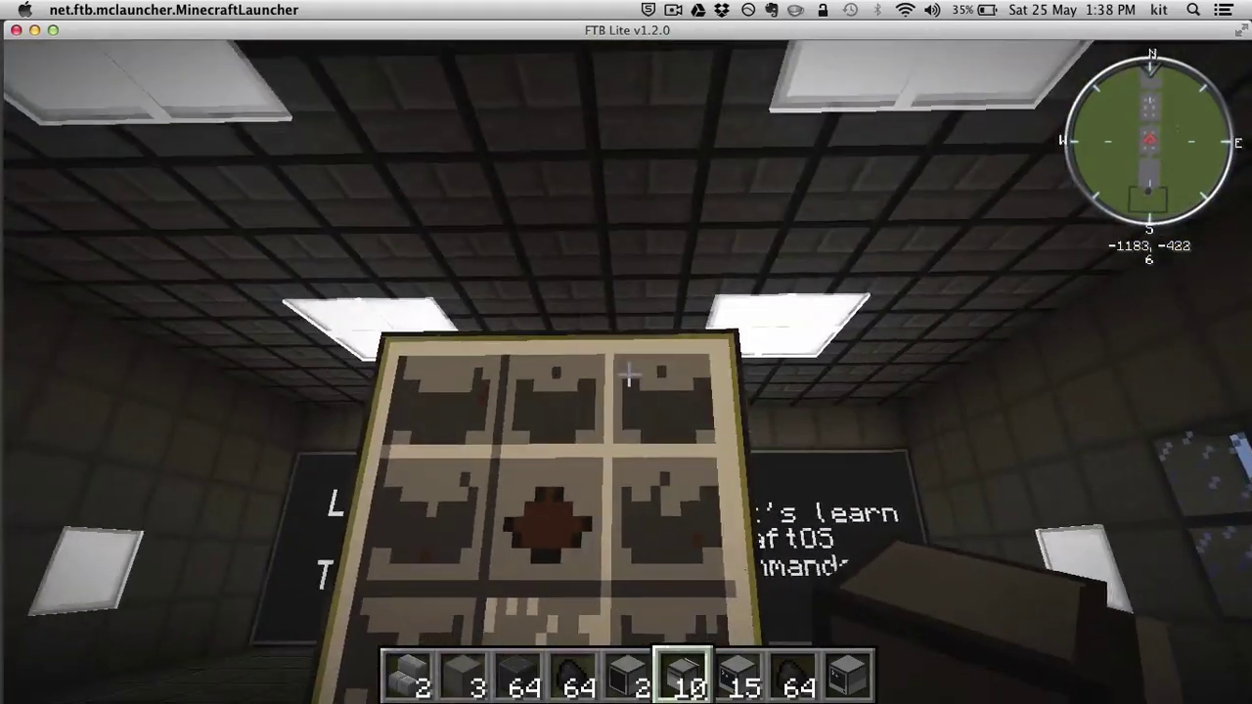
pyautogui.press('s')
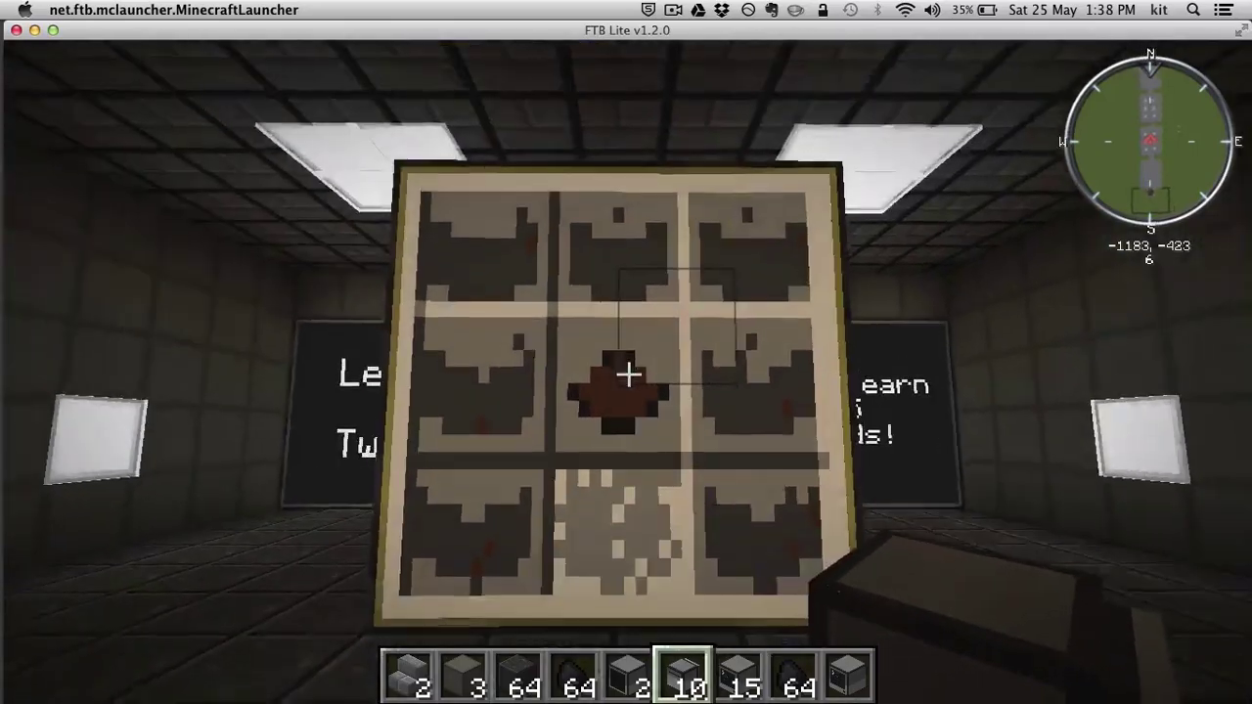
pyautogui.press('s')
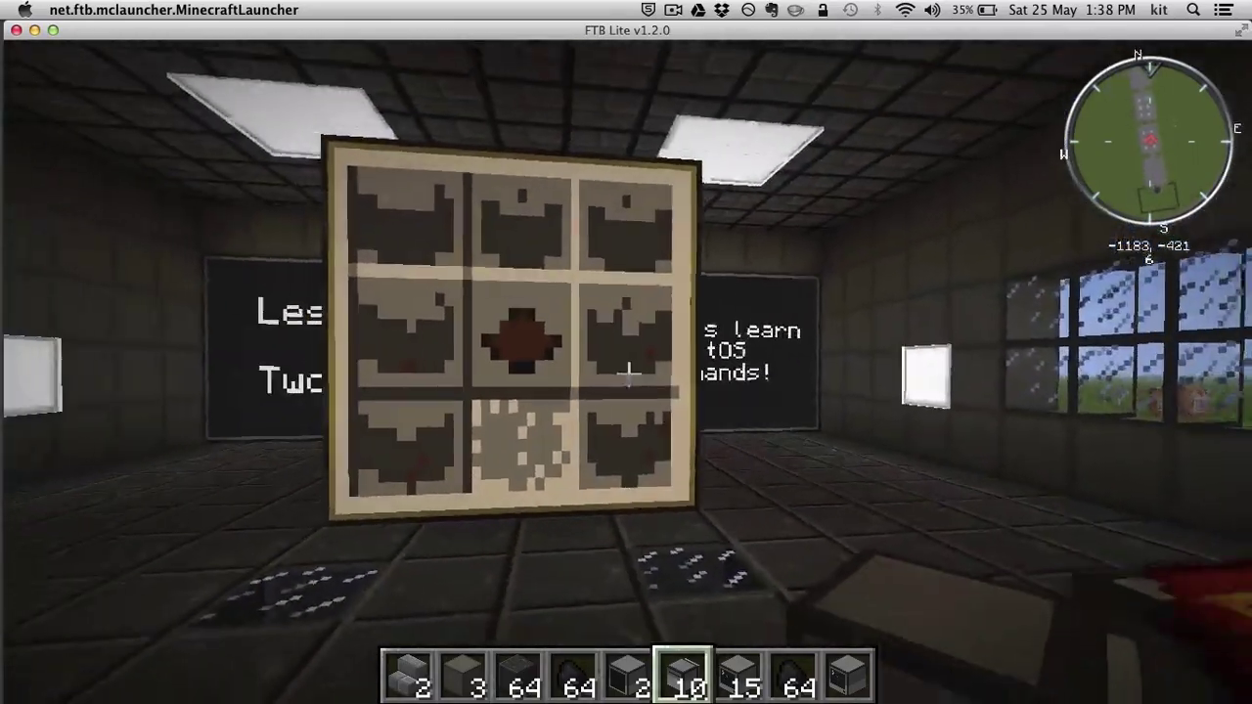
pyautogui.press('s')
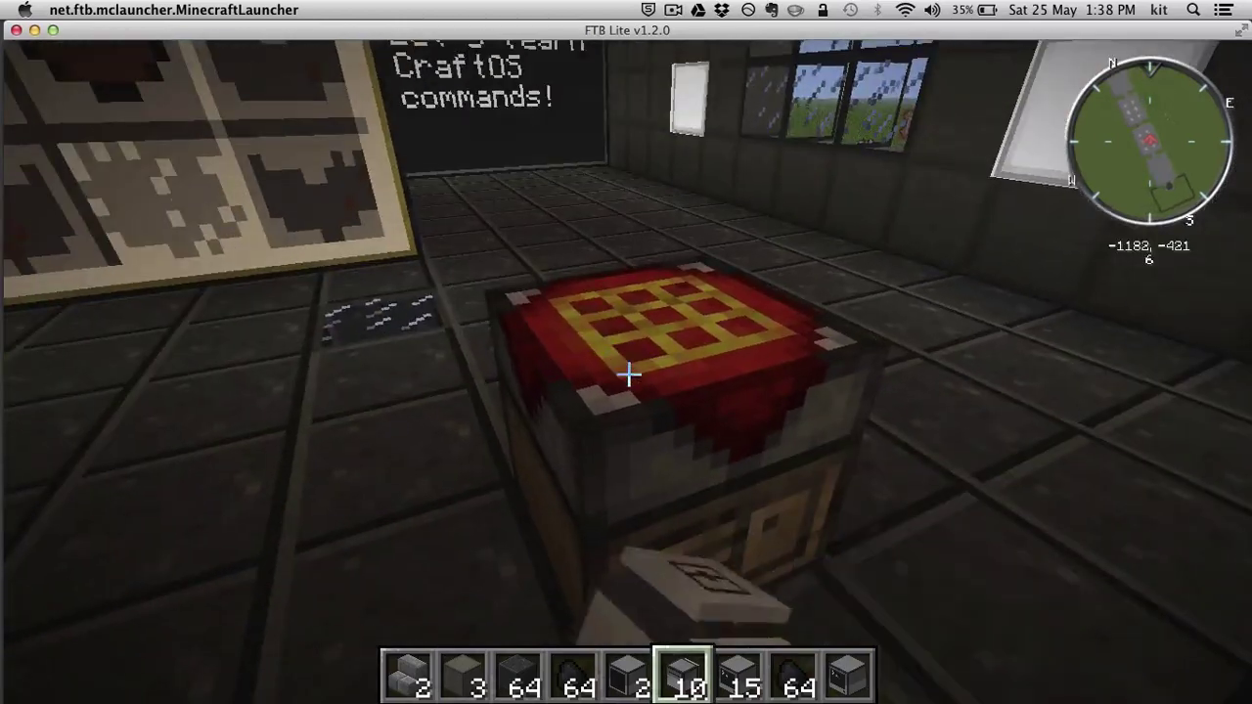
# Put stone around redstone with a glass pane bottom-middle, then move the Computer into the hotbar.
pyautogui.rightClick(627, 374)
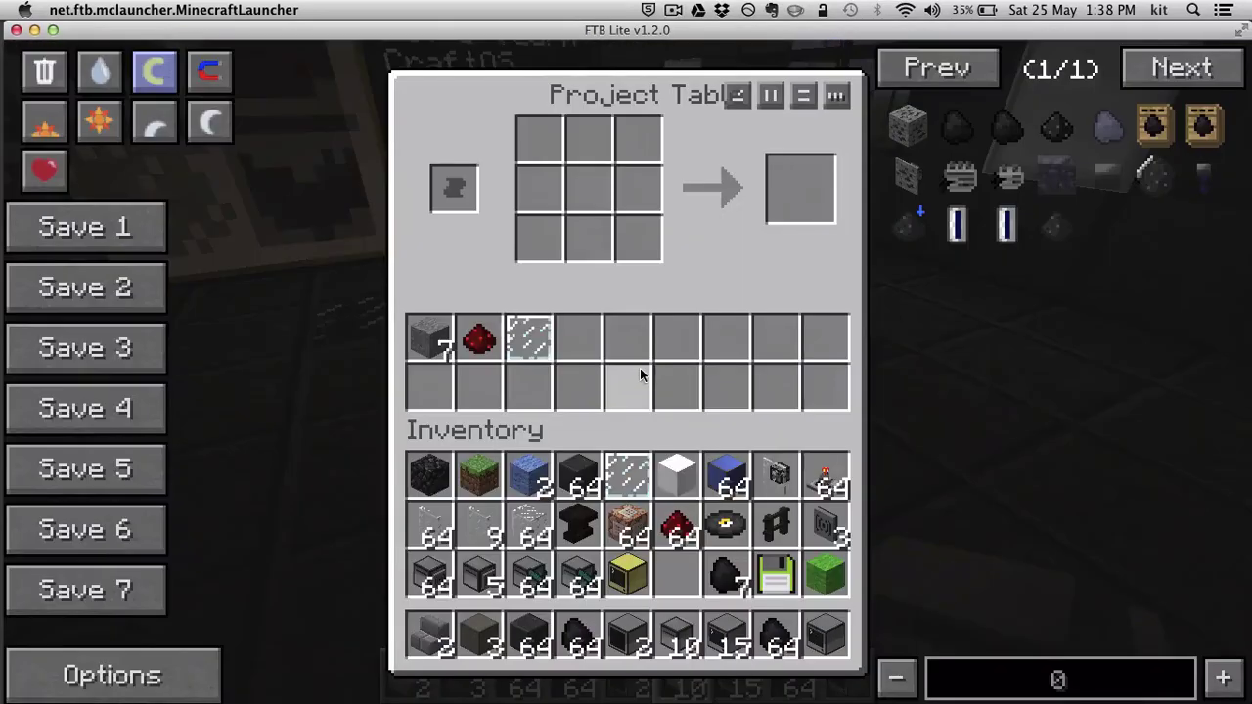
pyautogui.click(441, 326)
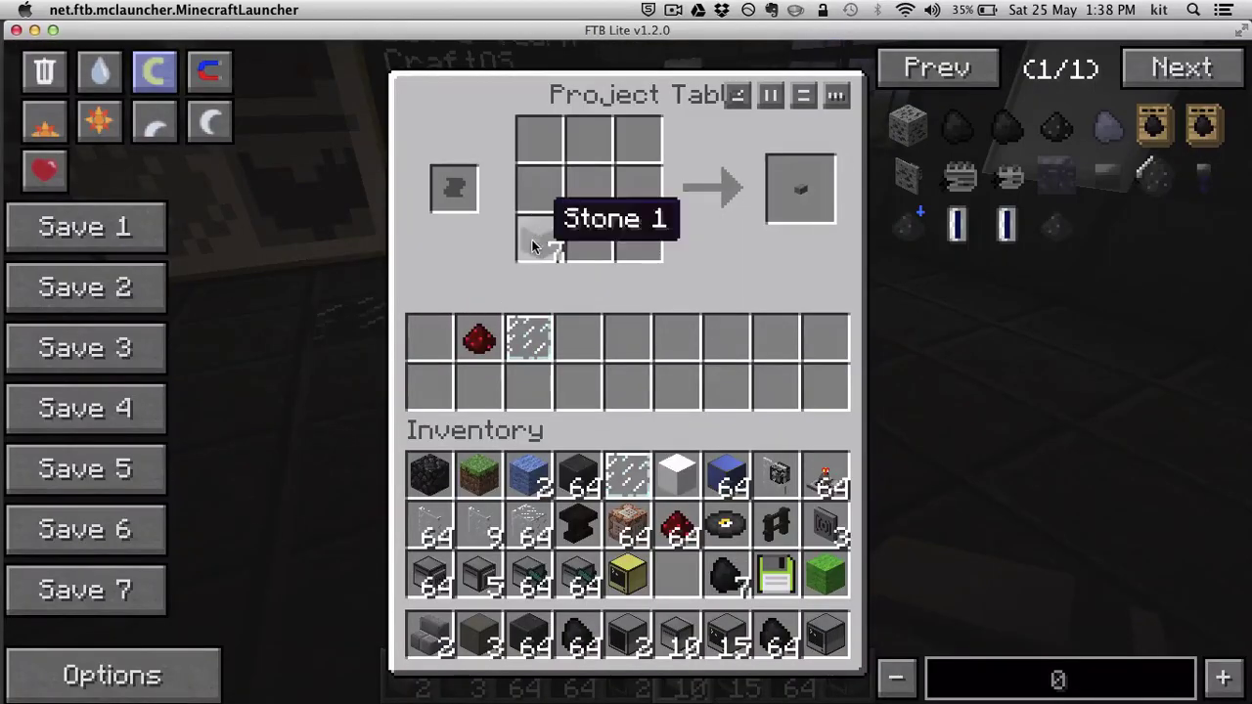
pyautogui.moveTo(593, 134); pyautogui.dragTo(636, 139)
pyautogui.moveTo(638, 210); pyautogui.dragTo(638, 238)
pyautogui.click(479, 339)
pyautogui.click(581, 193)
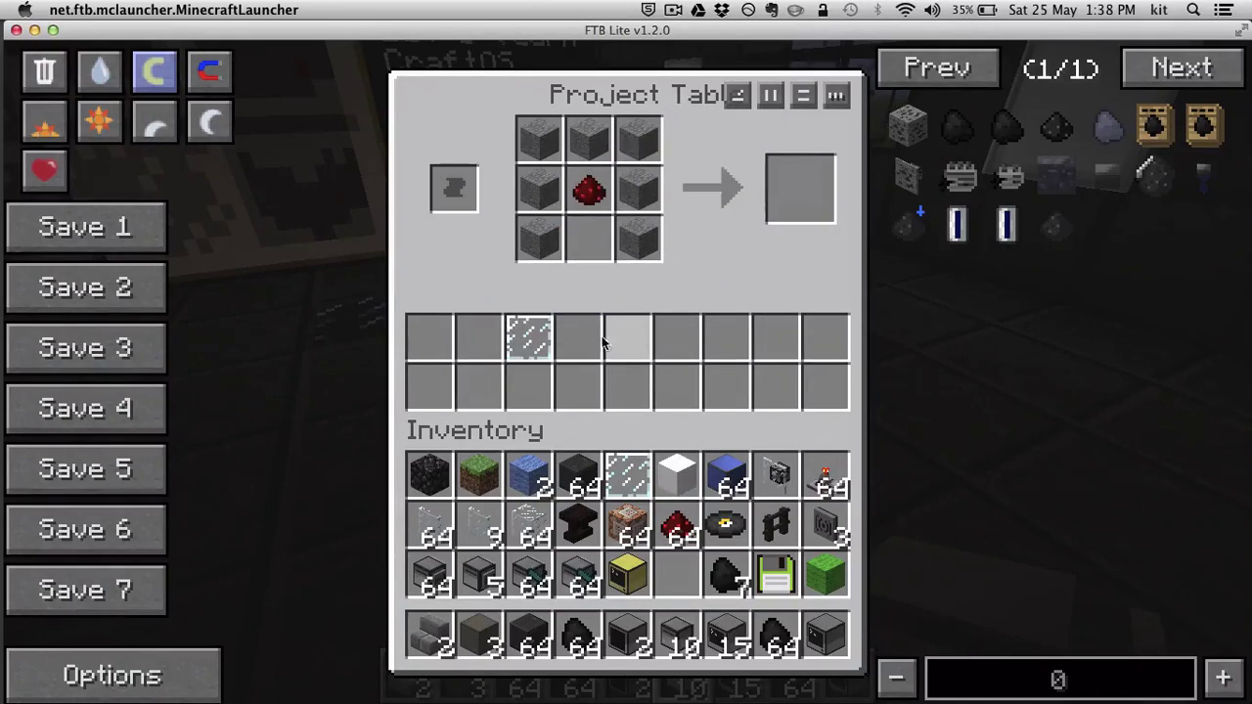
pyautogui.click(528, 338)
pyautogui.click(591, 237)
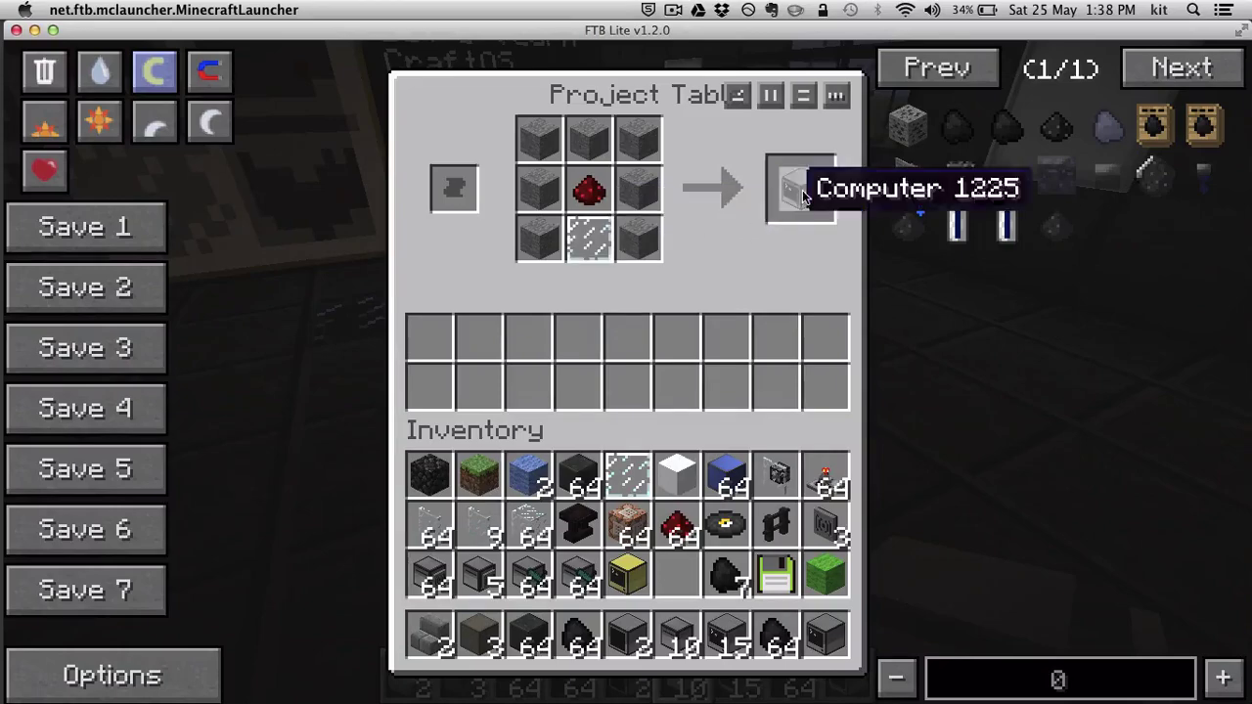
pyautogui.click(804, 188)
pyautogui.click(825, 631)
# Leave the crafting table and walk past the Lesson Two board, through the windowed corridor, to the Commands board.
pyautogui.press('Escape')
pyautogui.press('s')
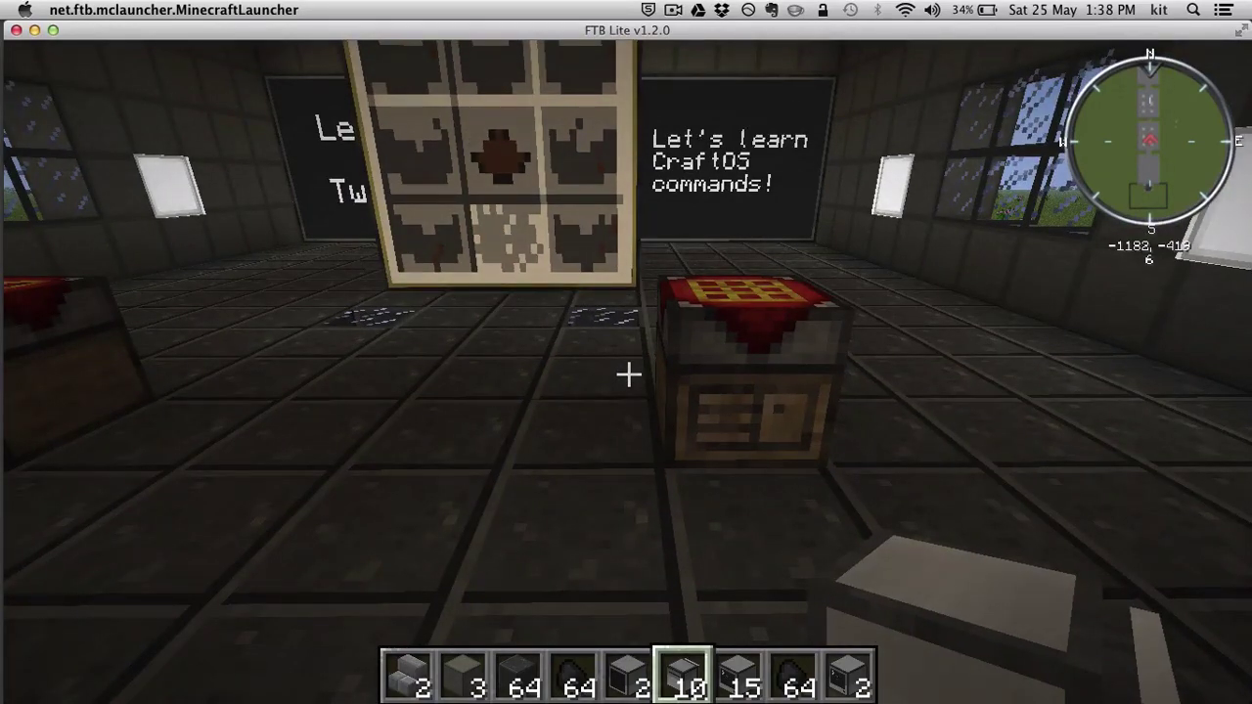
pyautogui.press('3')
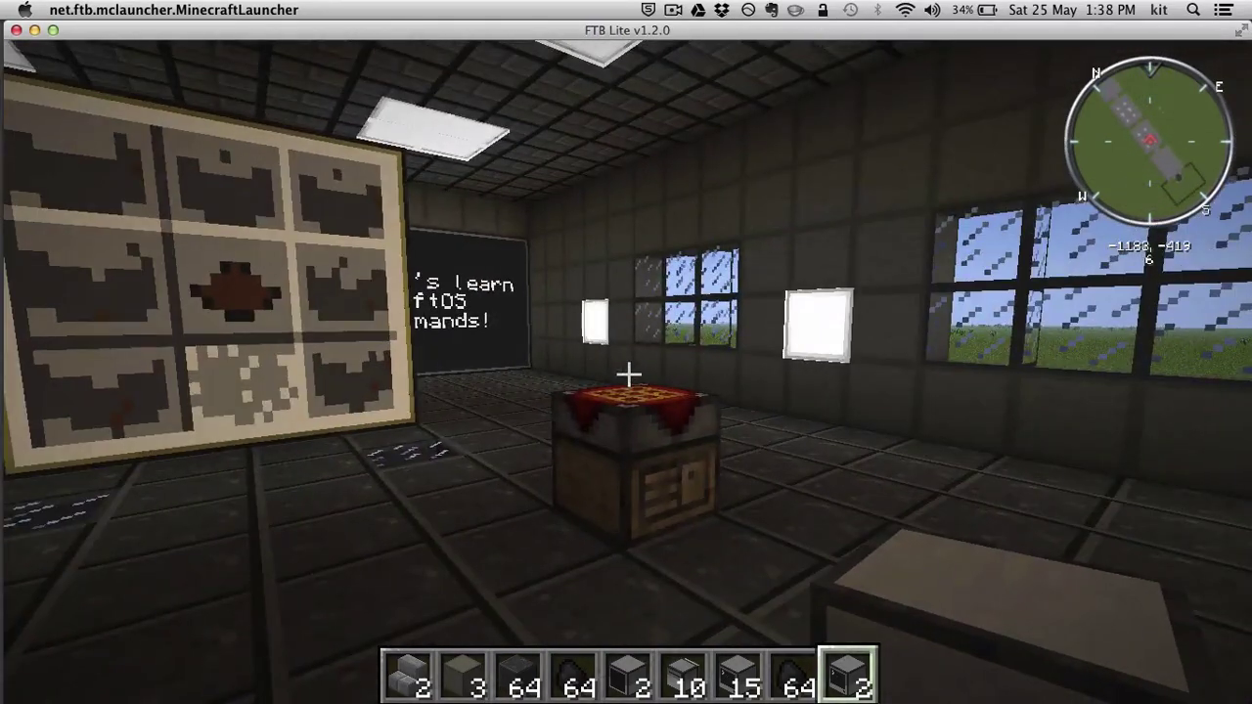
pyautogui.press('w')
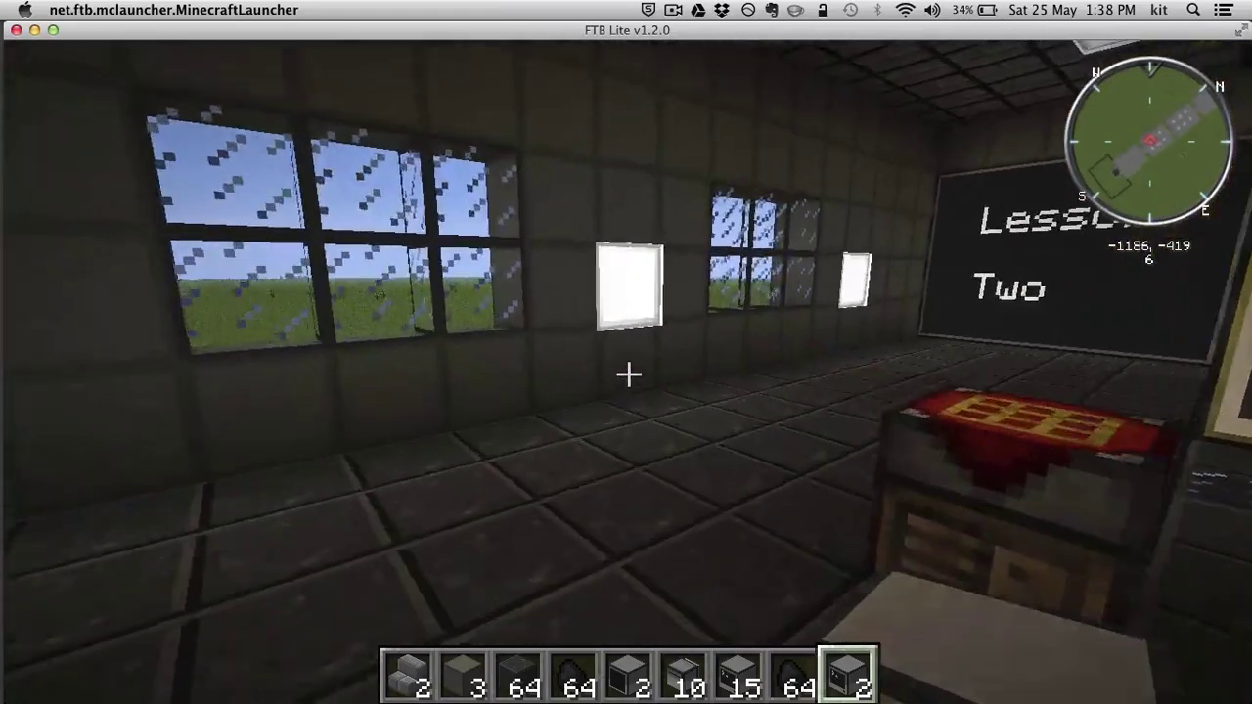
pyautogui.press('w')
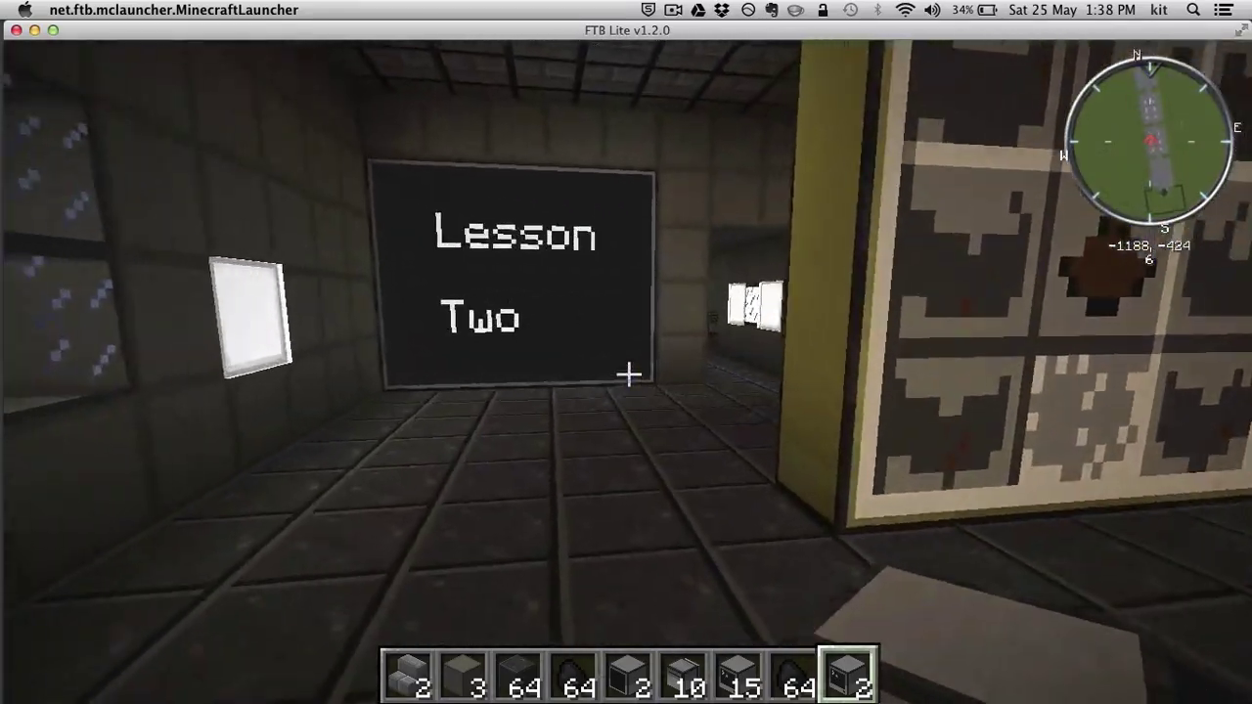
pyautogui.press('w')
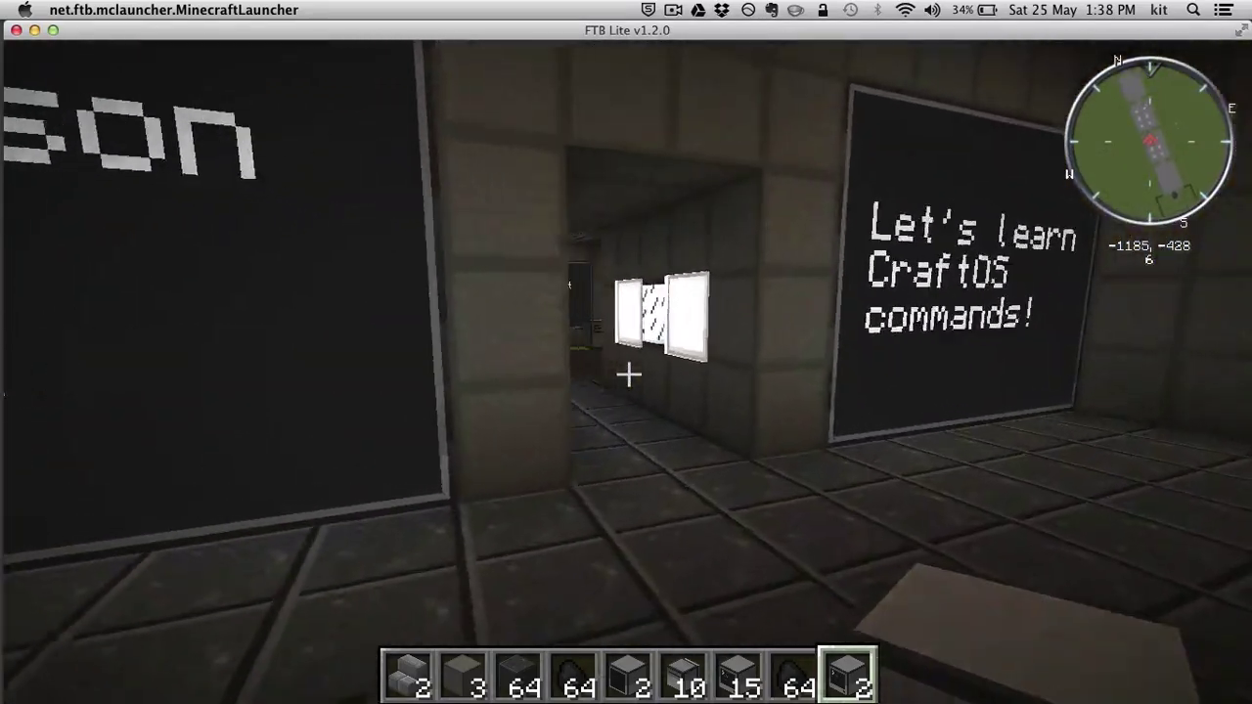
pyautogui.press('w')
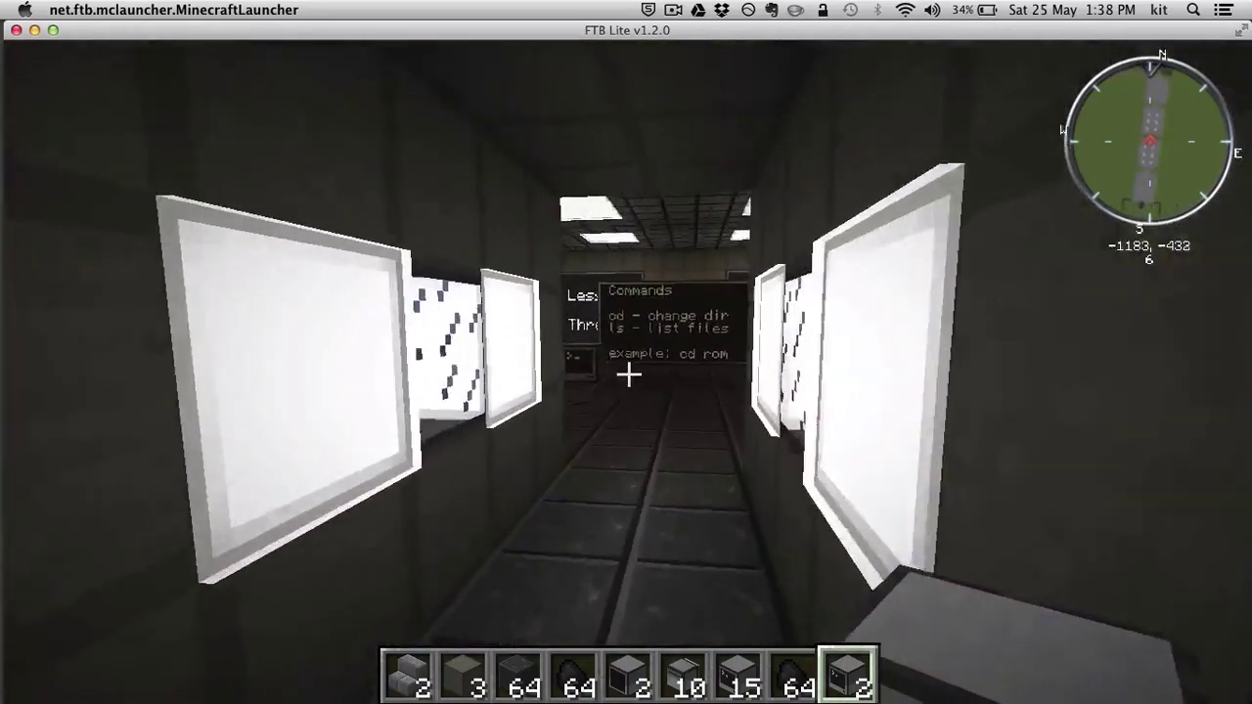
pyautogui.press('w')
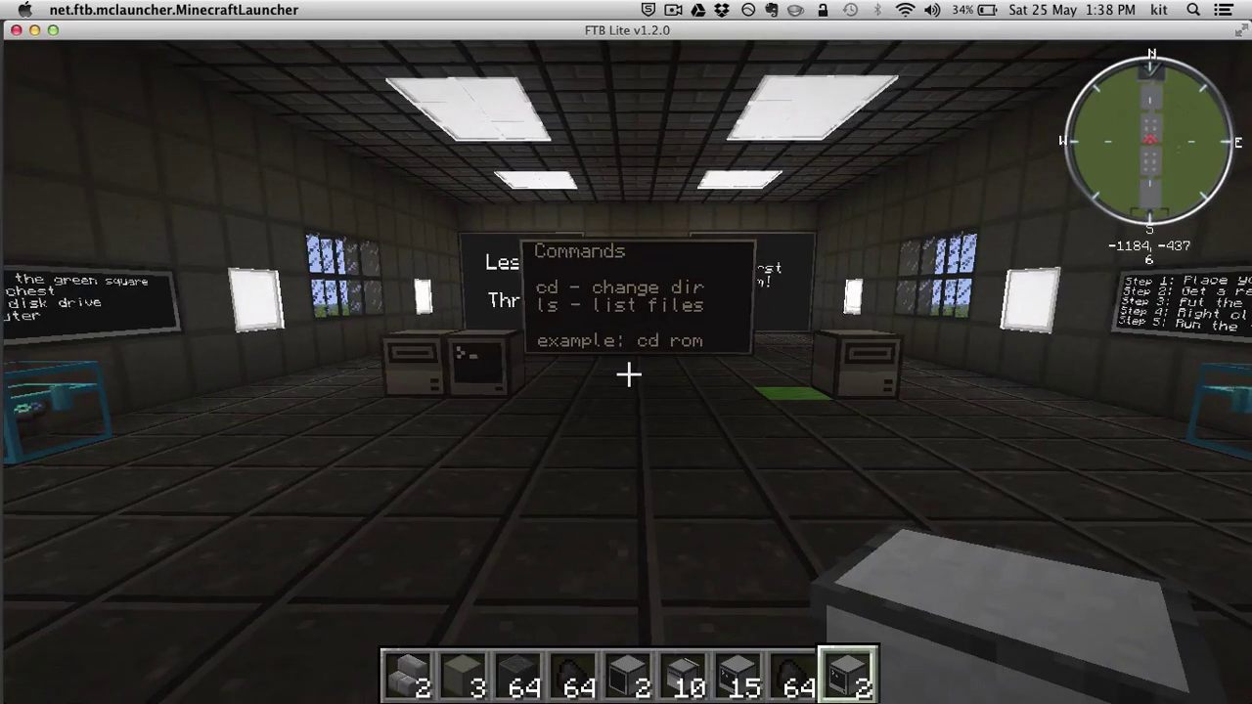
pyautogui.press('w')
pyautogui.press('w')
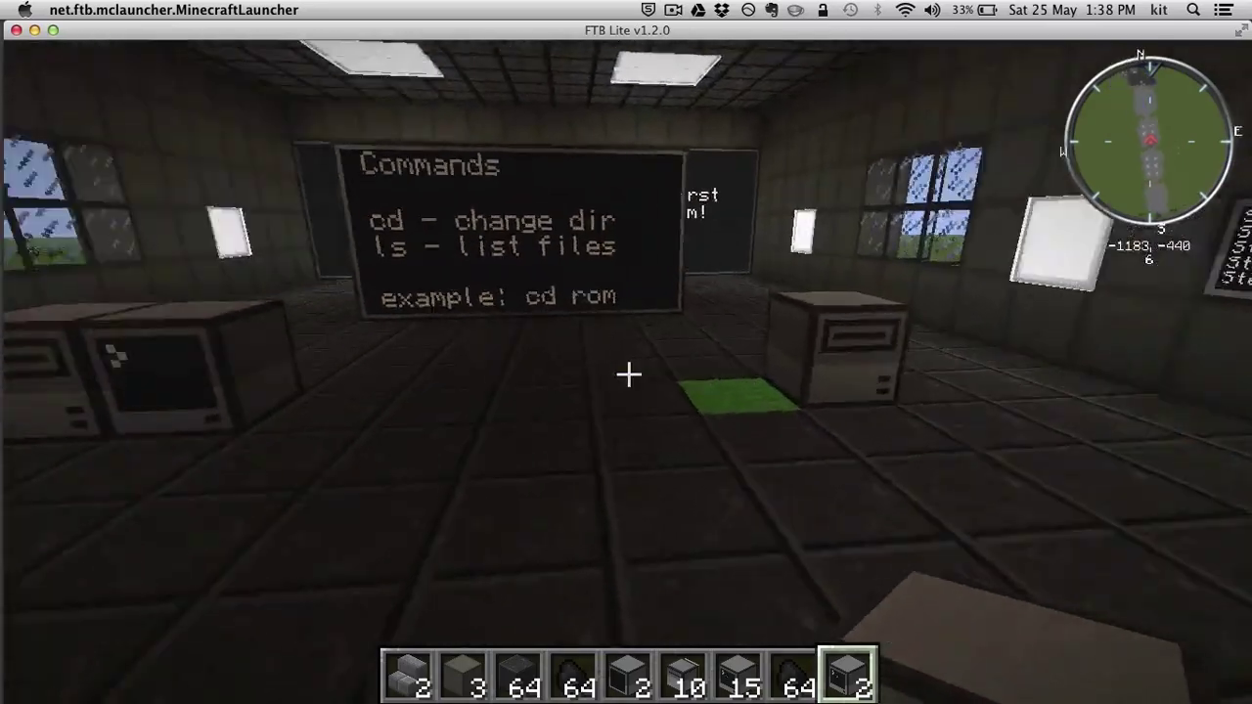
# Place the computer on the green square beside the disk drive.
pyautogui.rightClick(628, 374)
pyautogui.click(628, 374)
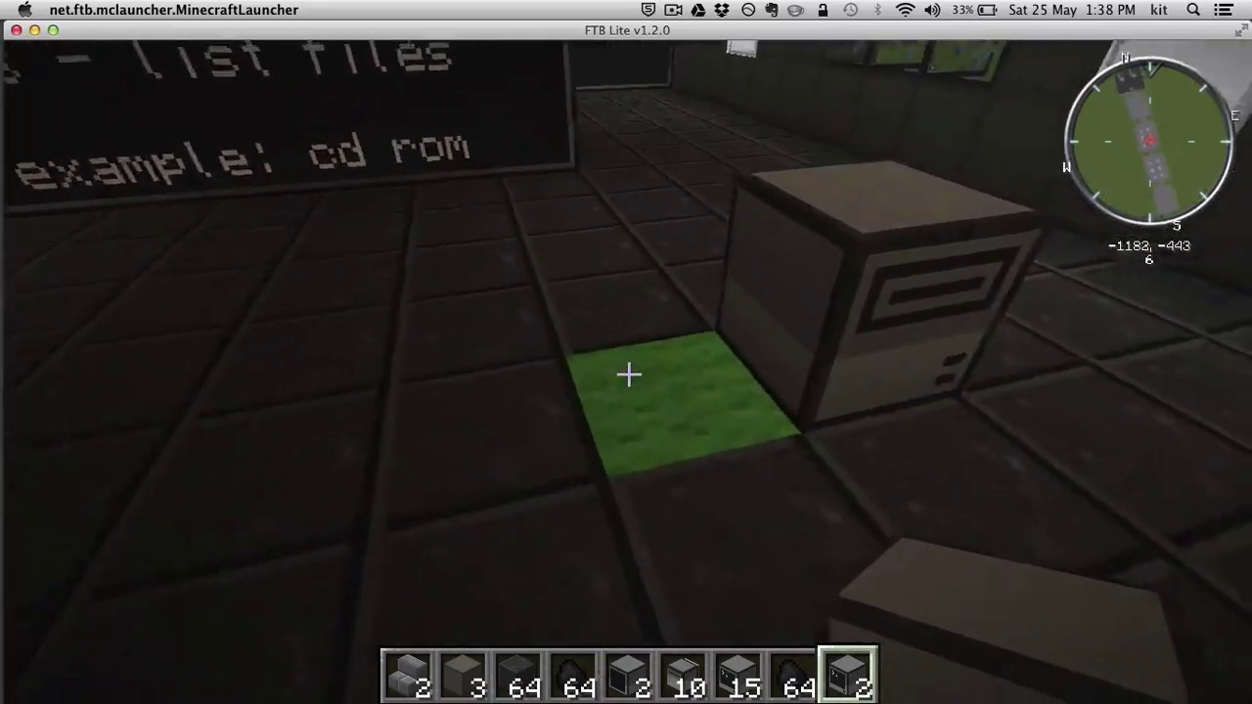
pyautogui.press('w')
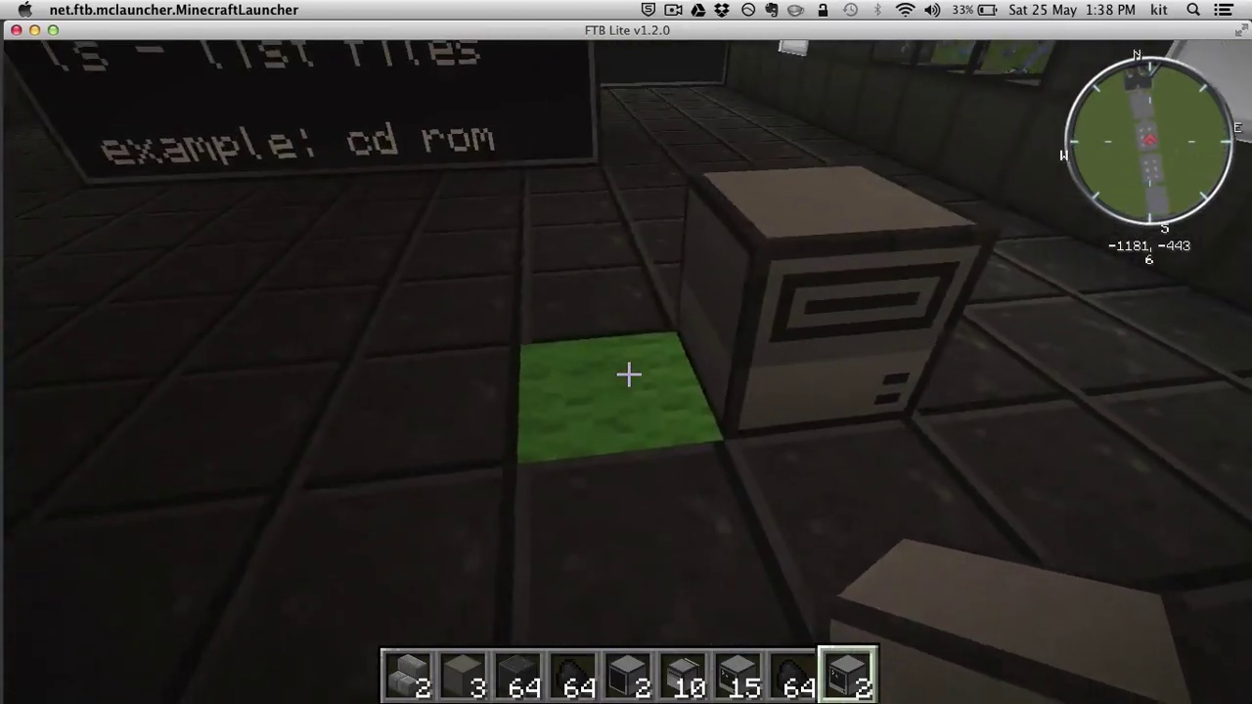
pyautogui.rightClick(628, 374)
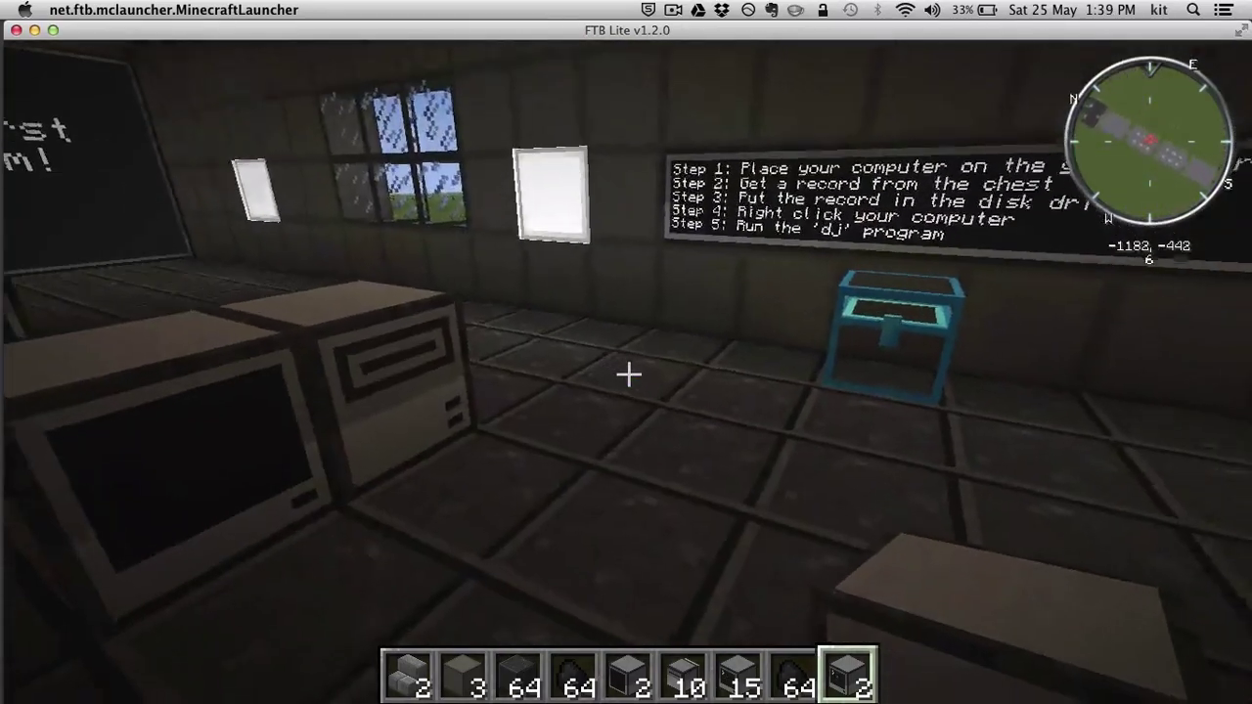
# Take the music record from the chest into the inventory.
pyautogui.press('w')
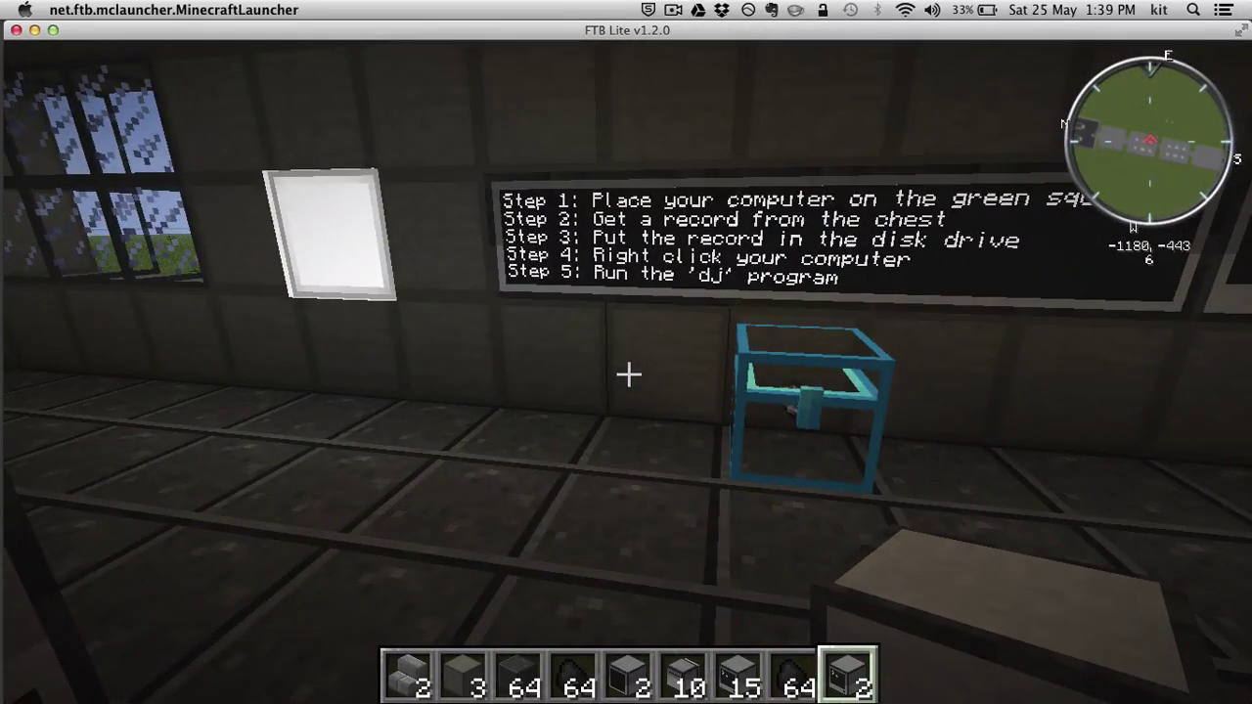
pyautogui.press('w')
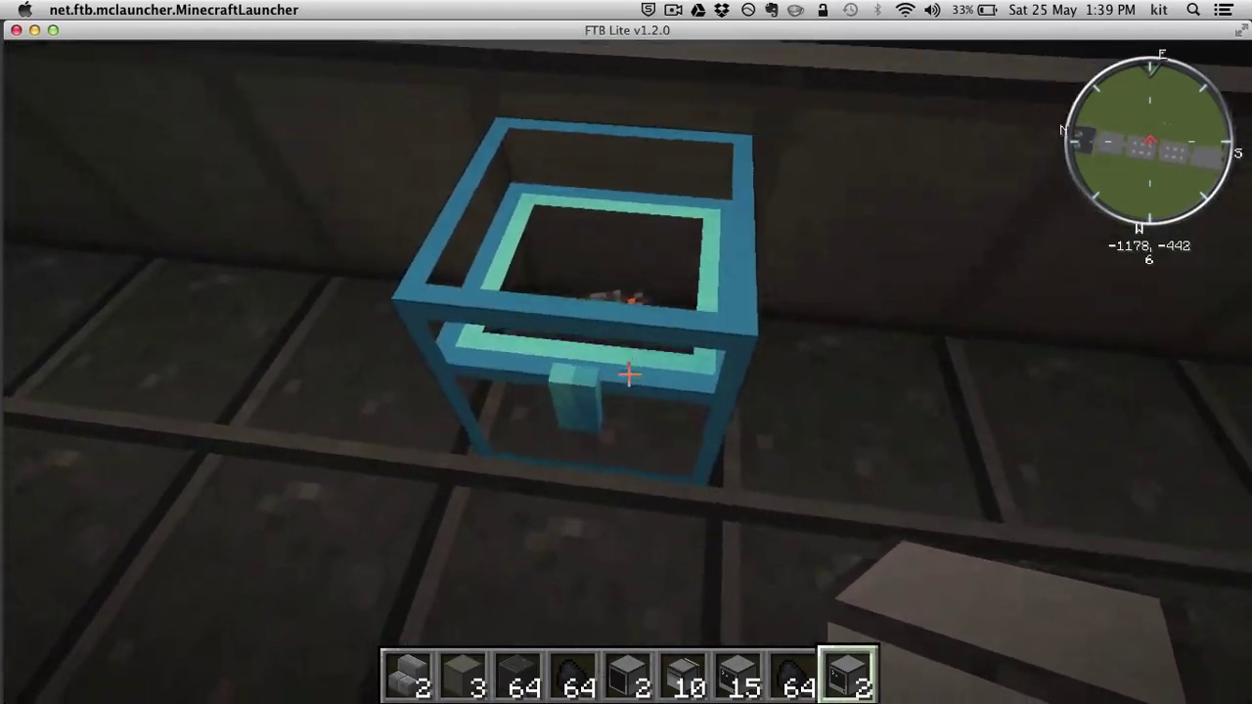
pyautogui.rightClick(628, 374)
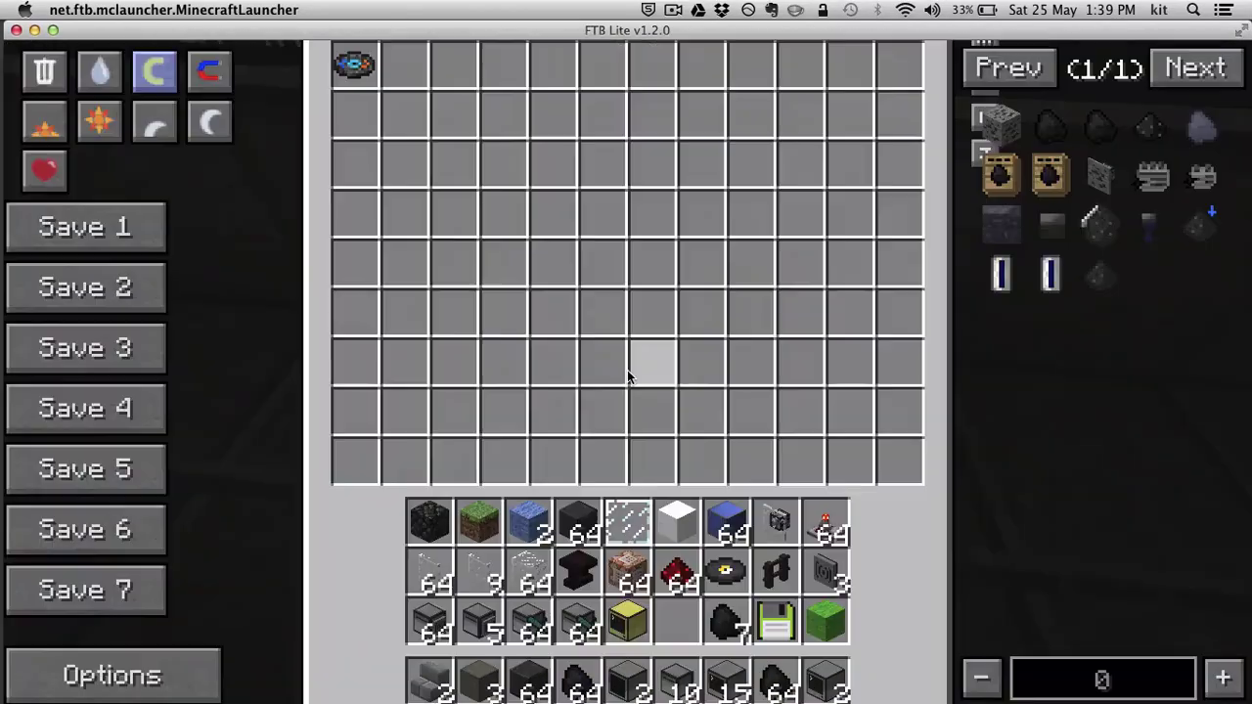
pyautogui.click(364, 77)
pyautogui.click(660, 630)
pyautogui.press('e')
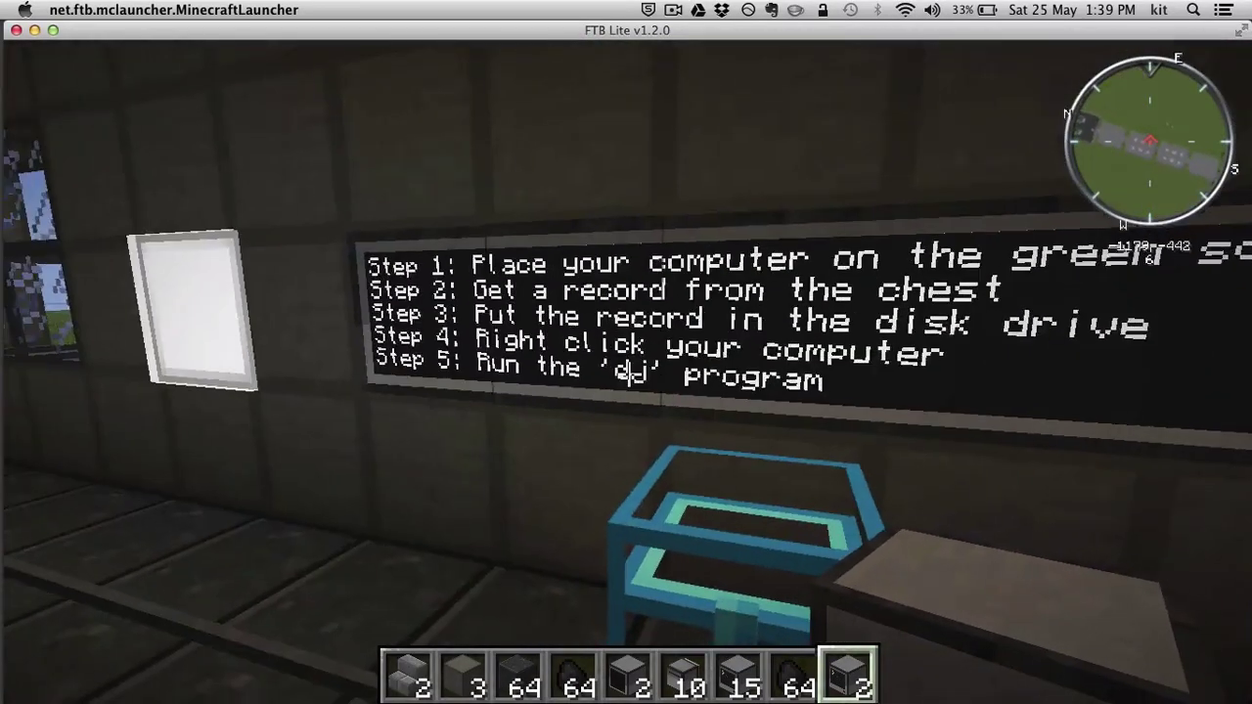
# Insert the record into the disk drive next to the computer.
pyautogui.press('w')
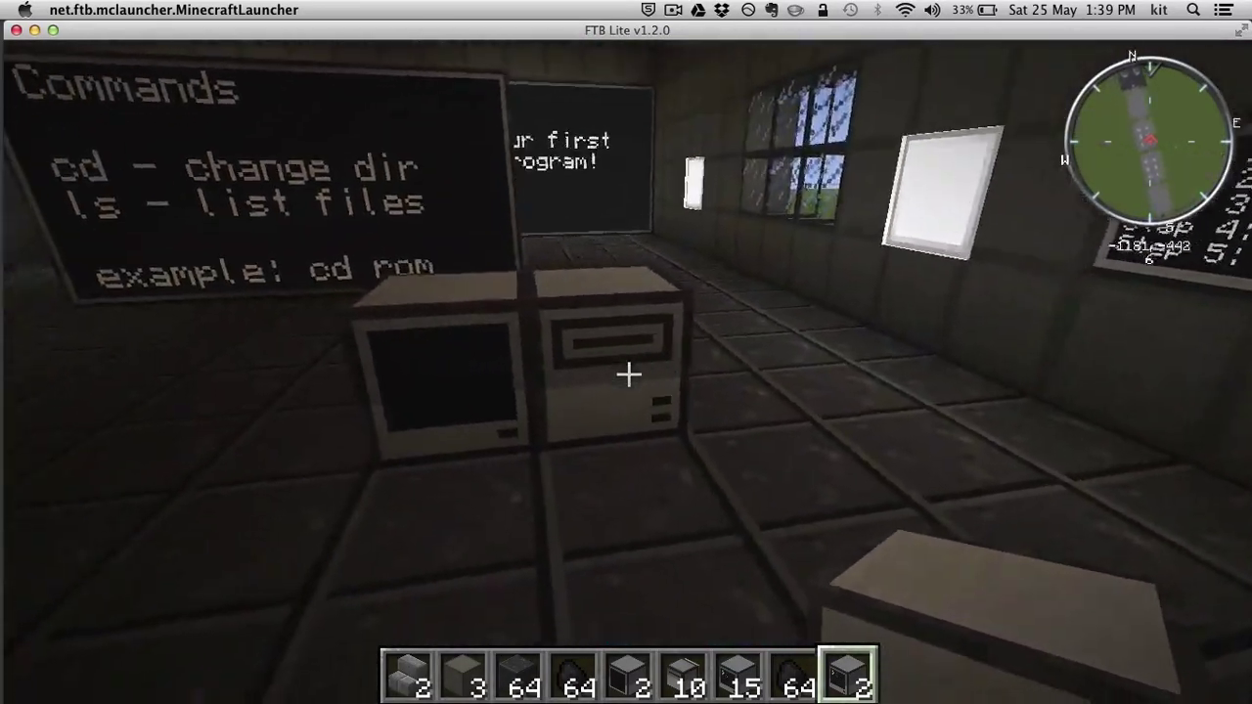
pyautogui.rightClick(628, 375)
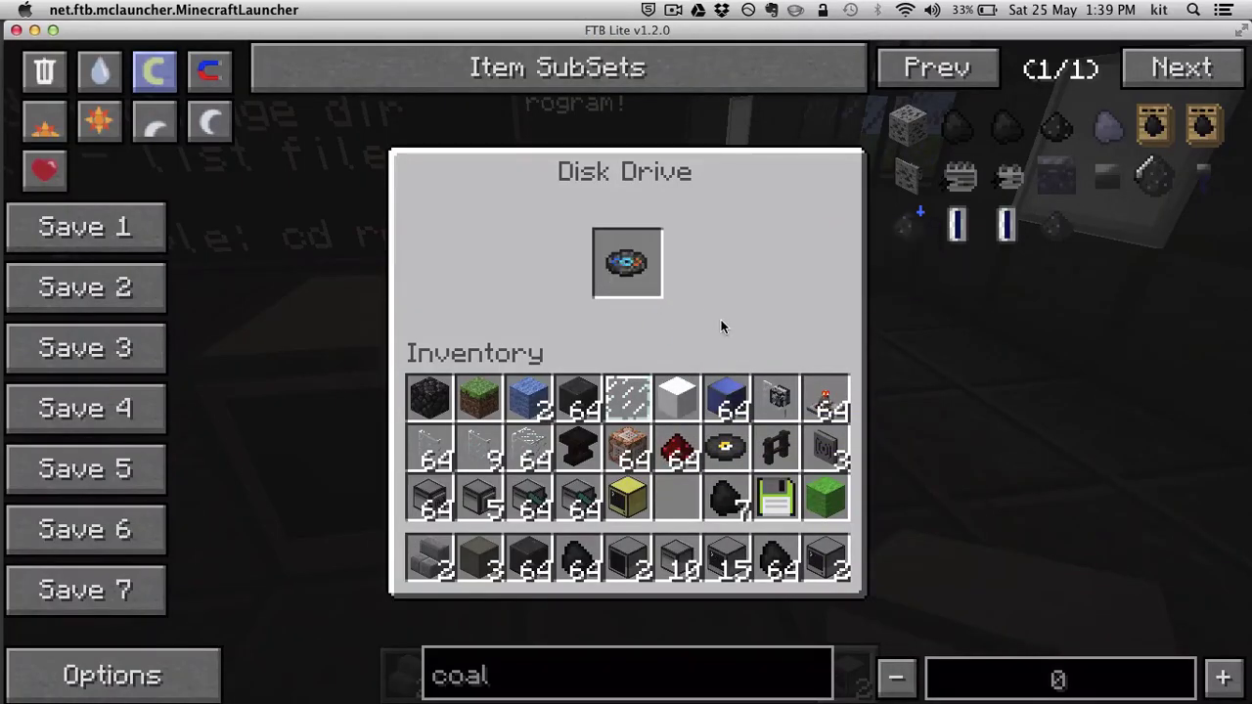
pyautogui.press('Escape')
pyautogui.press('Escape')
pyautogui.press('Escape')
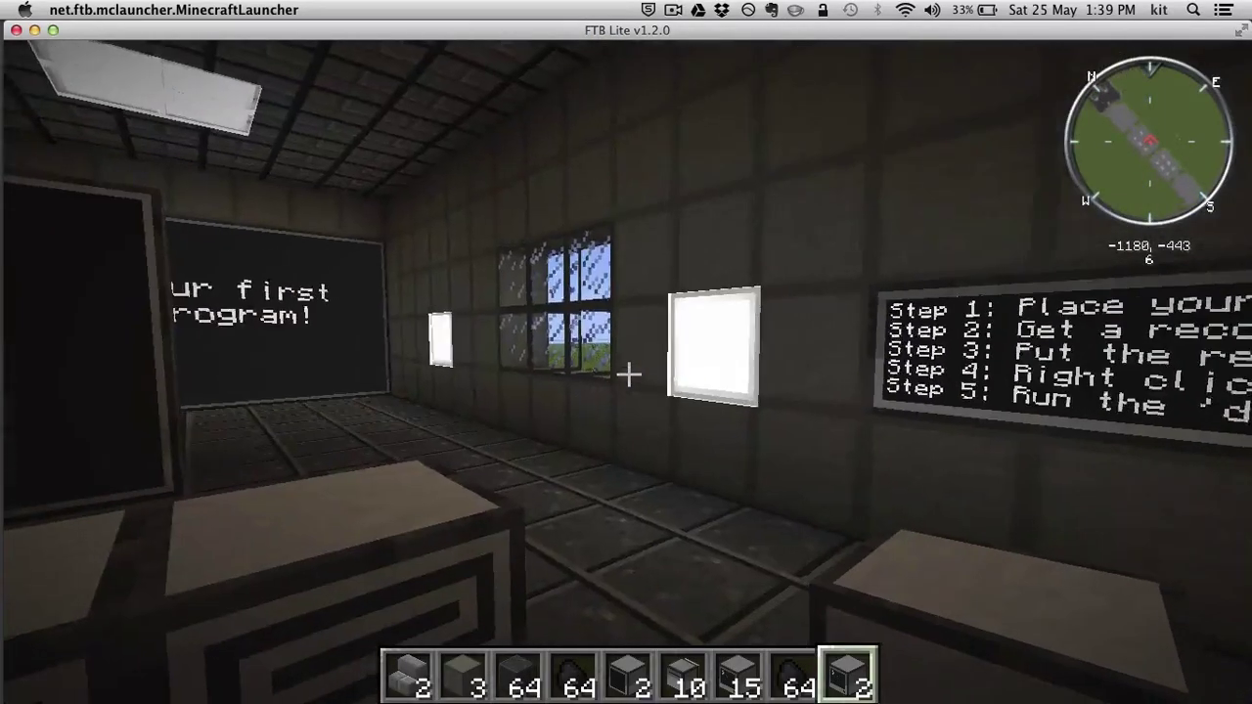
pyautogui.press('s')
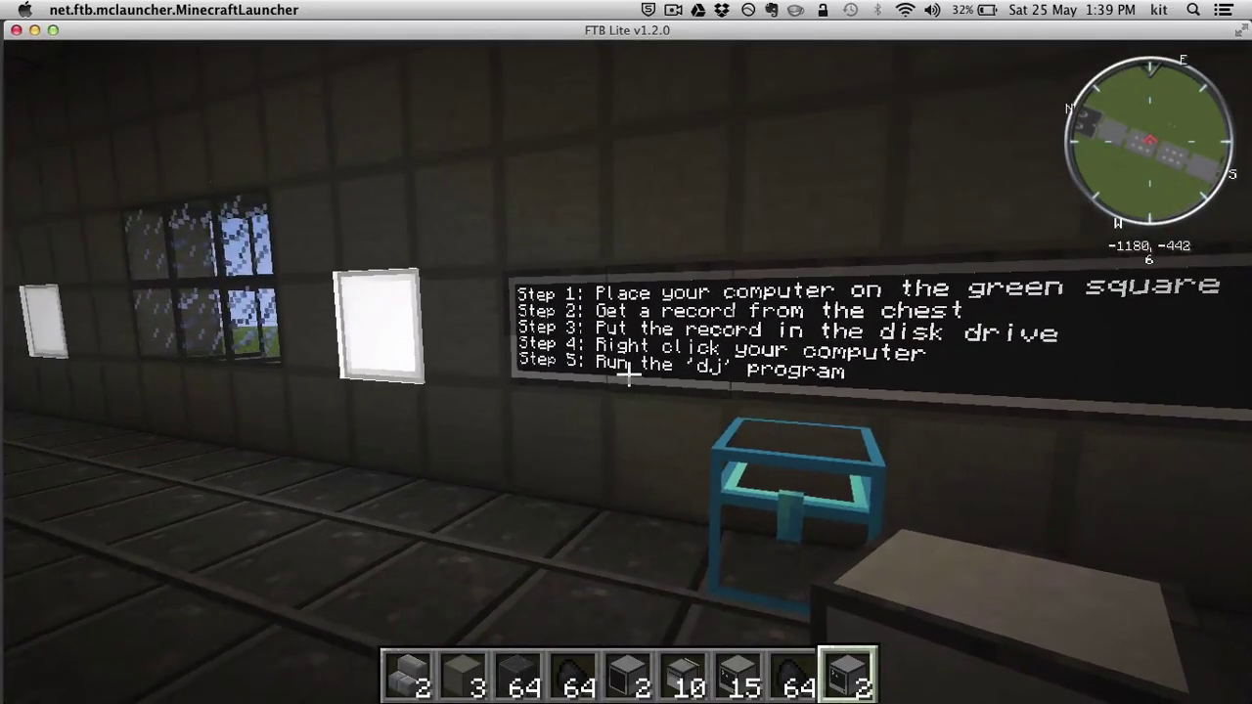
pyautogui.press('w')
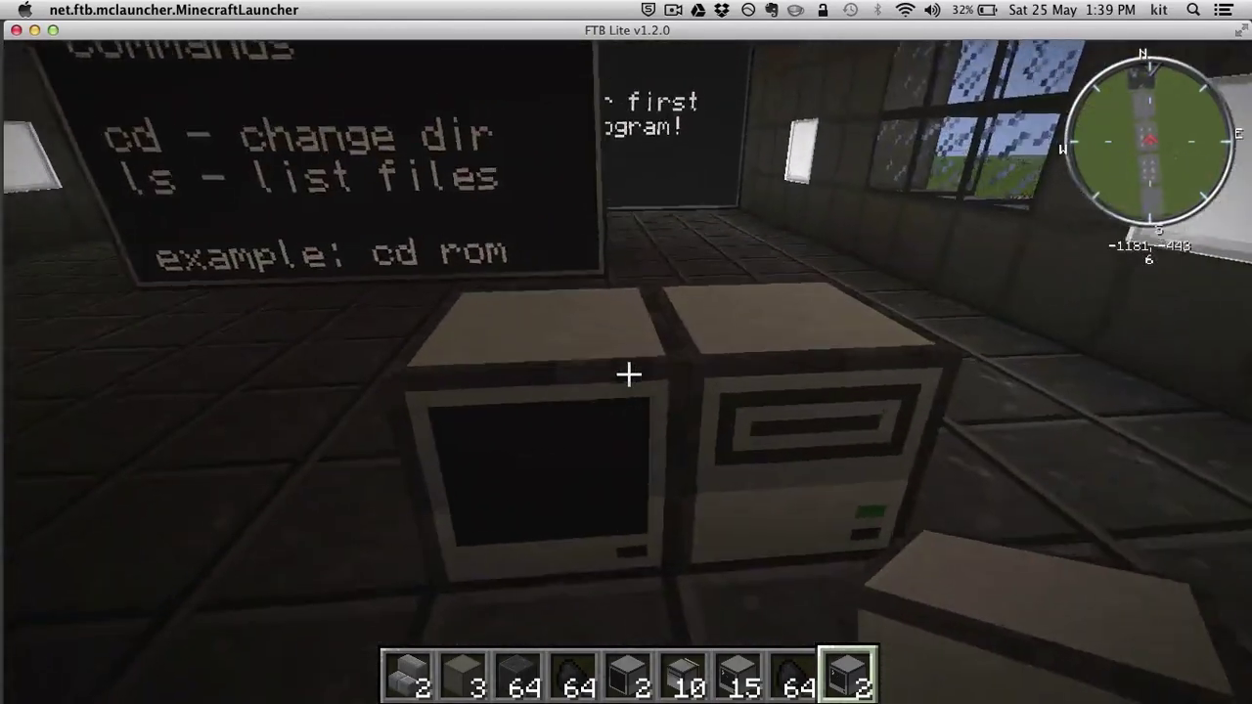
pyautogui.press('s')
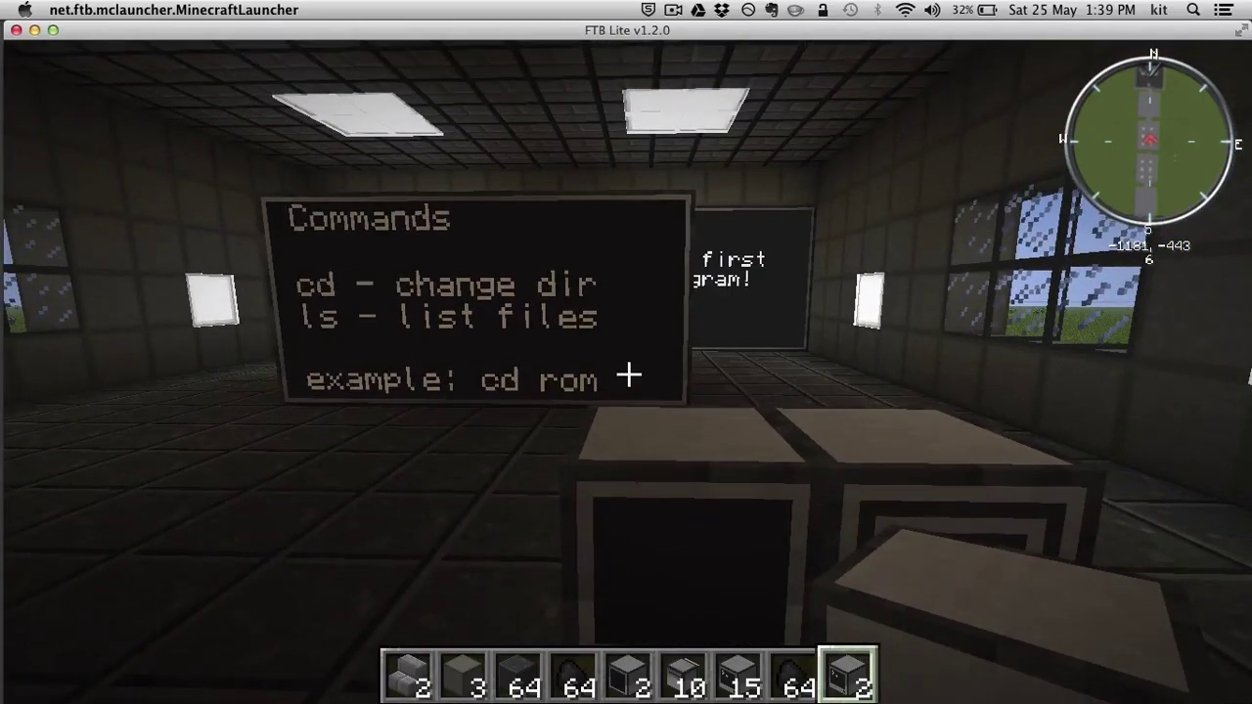
pyautogui.moveTo(627, 352)
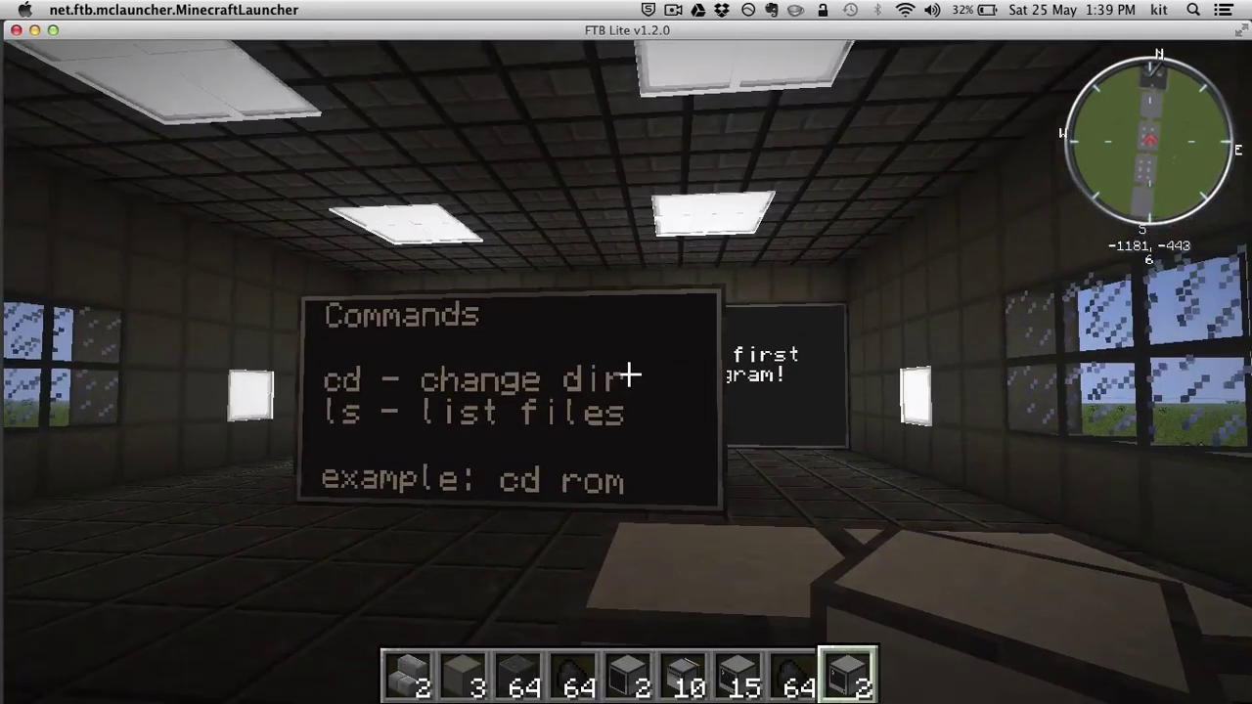
pyautogui.moveTo(629, 375)
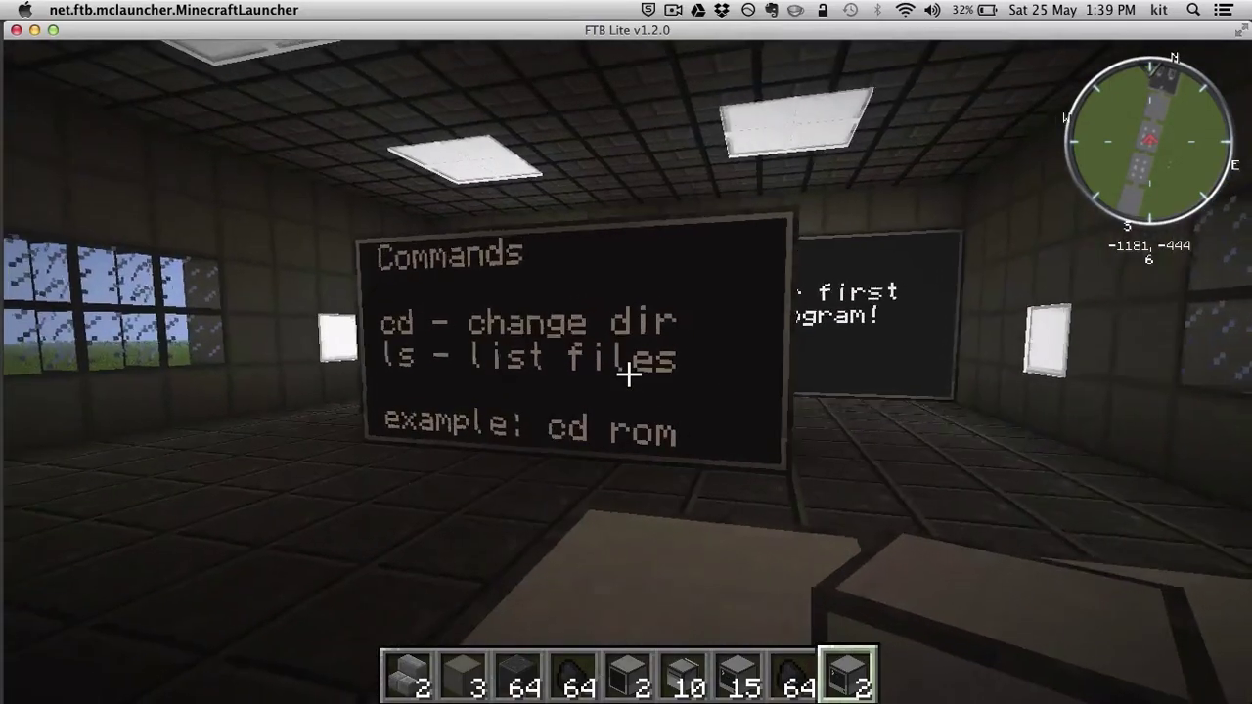
pyautogui.press('w')
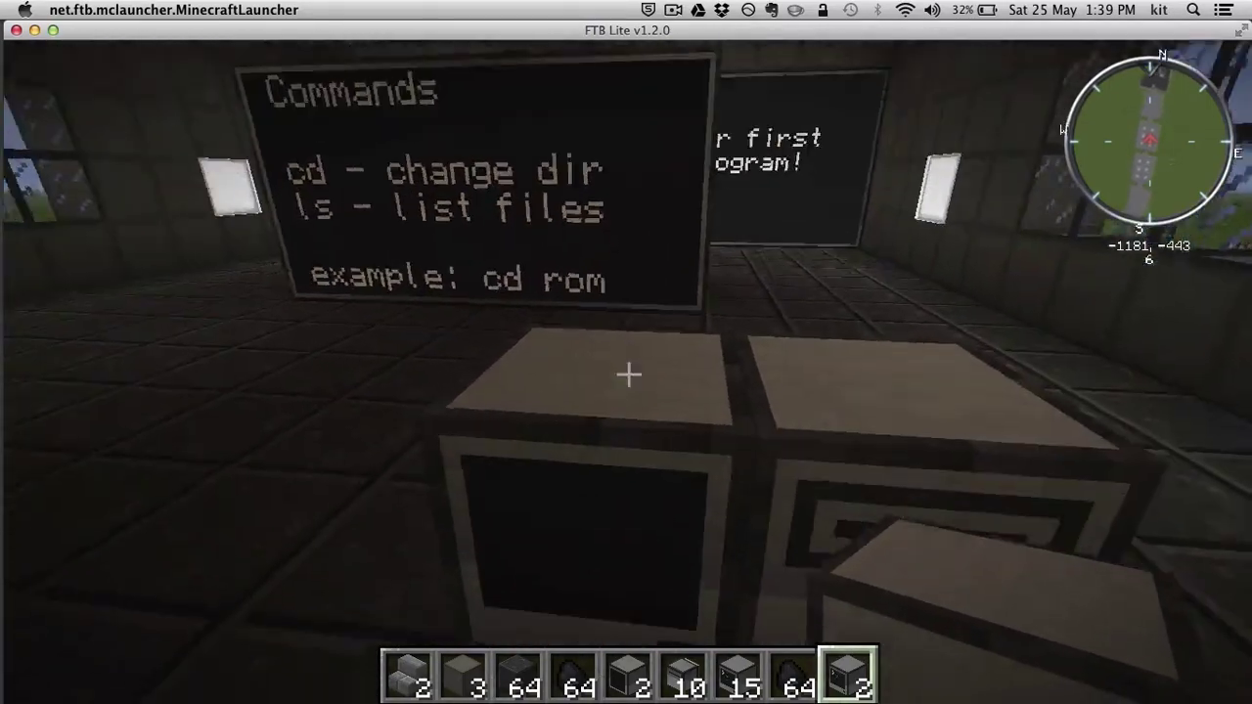
# In the computer terminal, run ls, cd rom, dir, ls, cd programs, then dj to play pg.radioloop.
pyautogui.rightClick(630, 375)
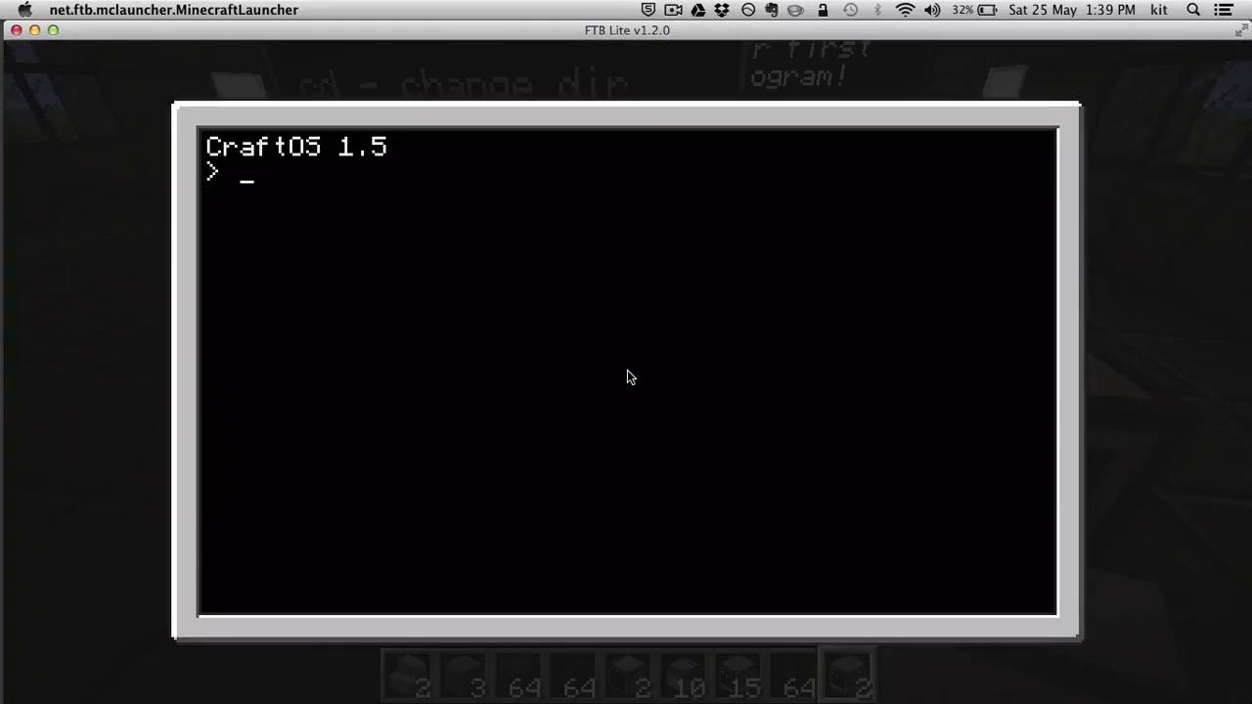
pyautogui.write('ls')
pyautogui.press('Return')
pyautogui.write('cd rom')
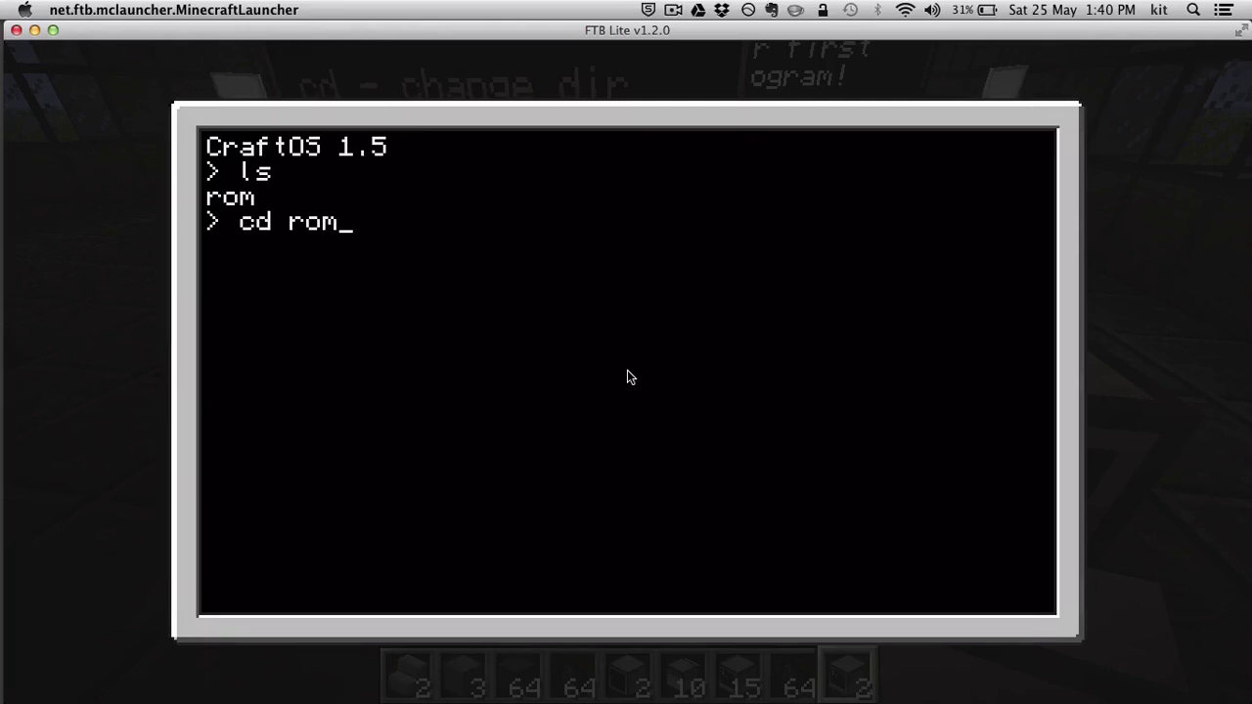
pyautogui.press('Return')
pyautogui.write('dir')
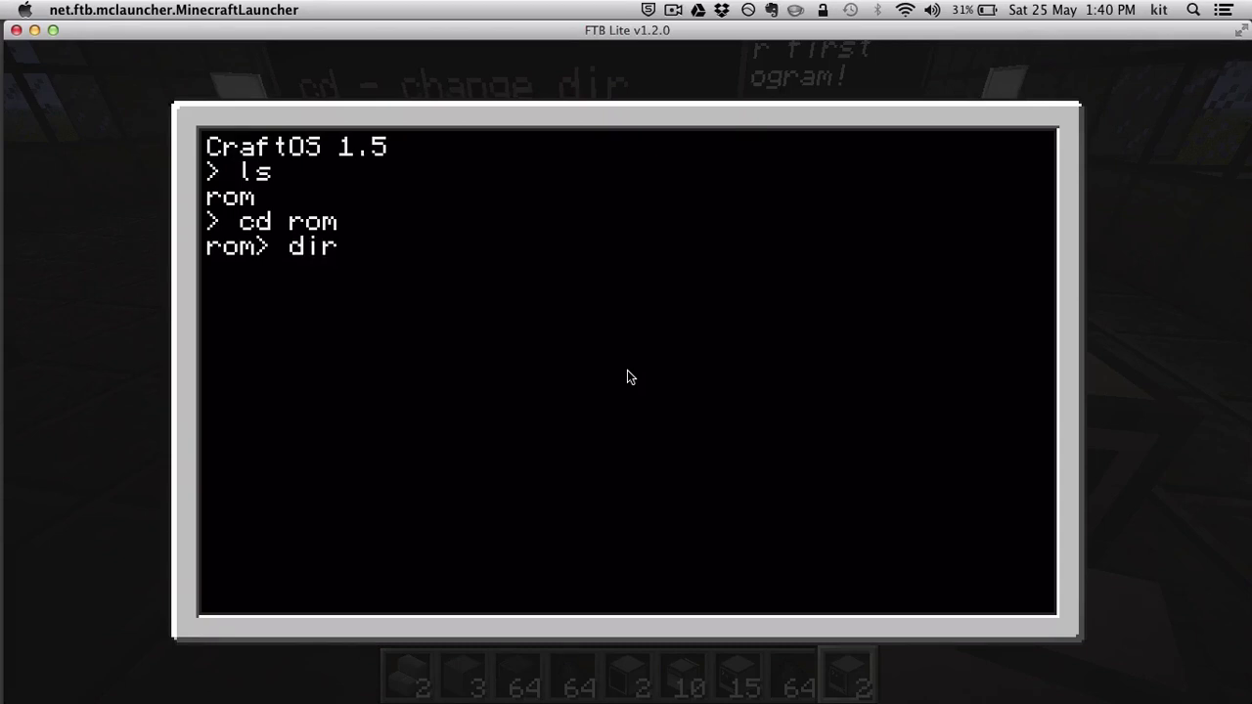
pyautogui.press('Return')
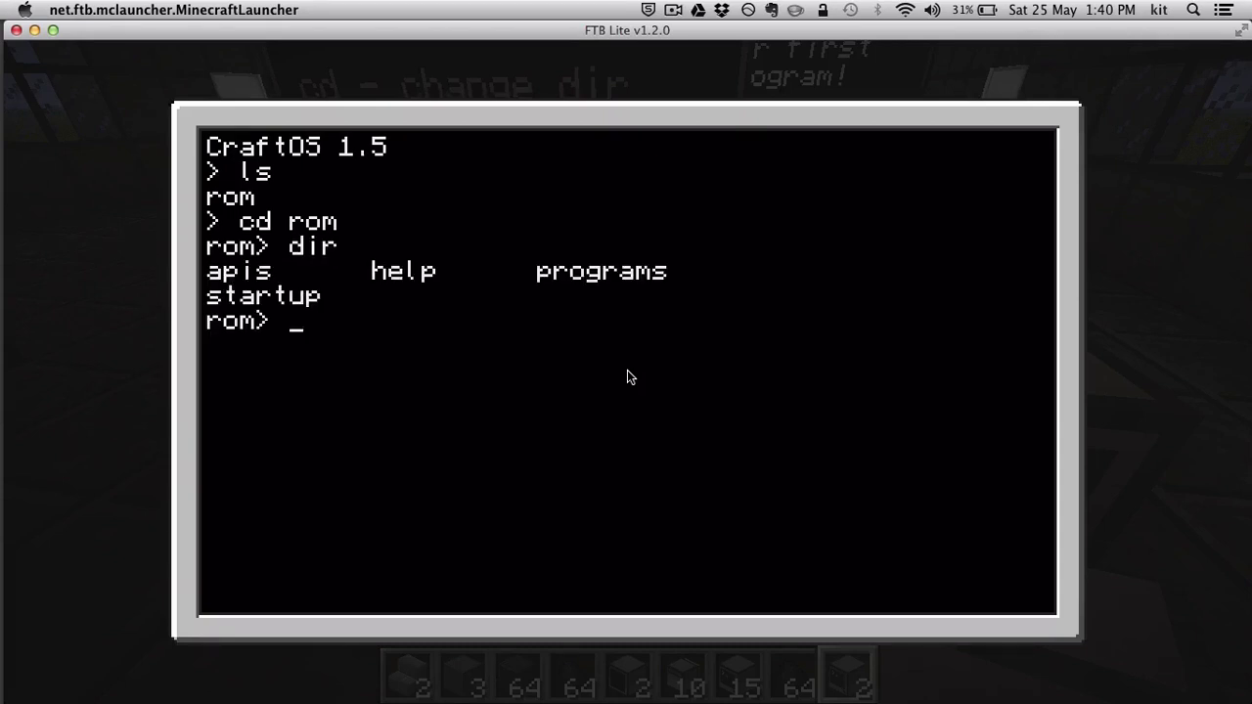
pyautogui.write('ls')
pyautogui.press('Return')
pyautogui.write('cd programs')
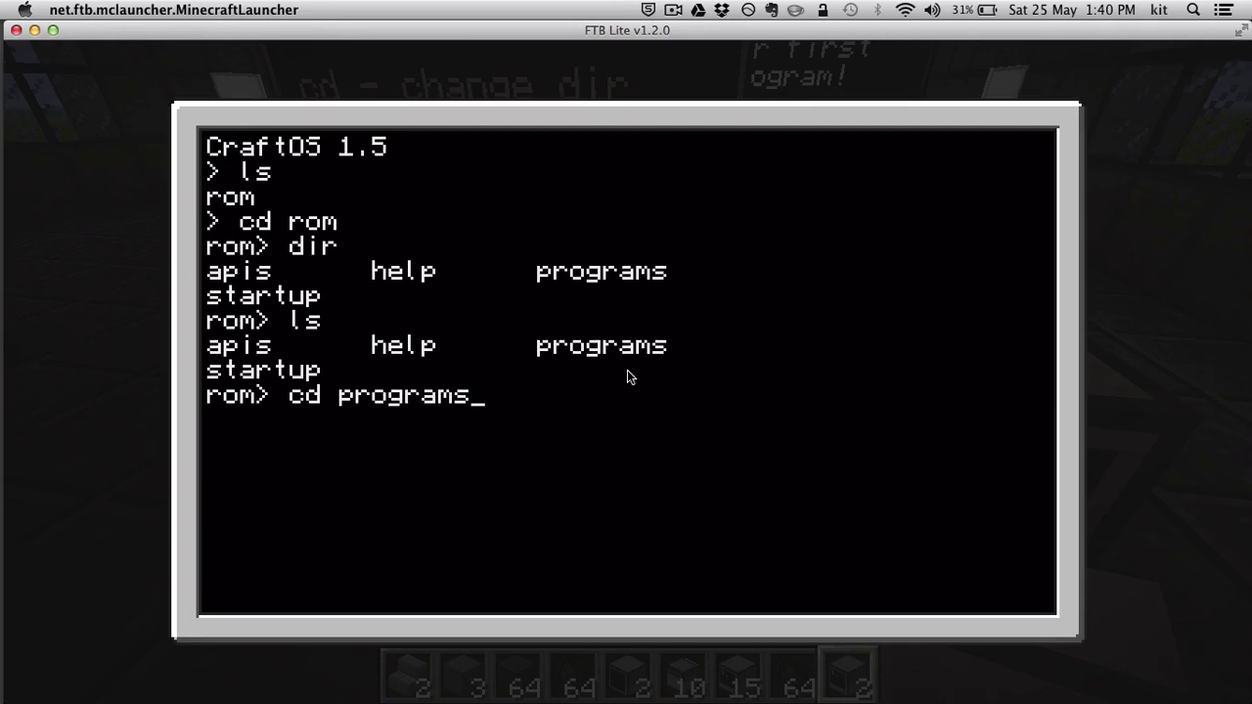
pyautogui.press('Return')
pyautogui.press('Return')
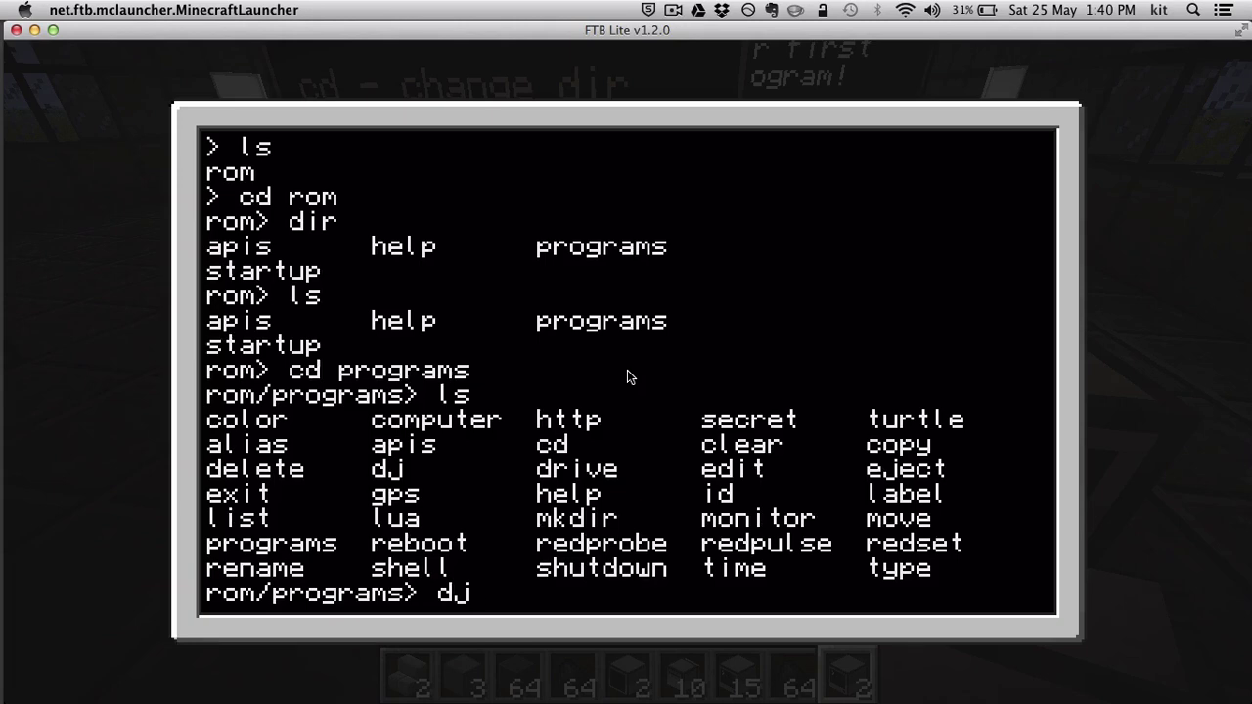
pyautogui.press('Return')
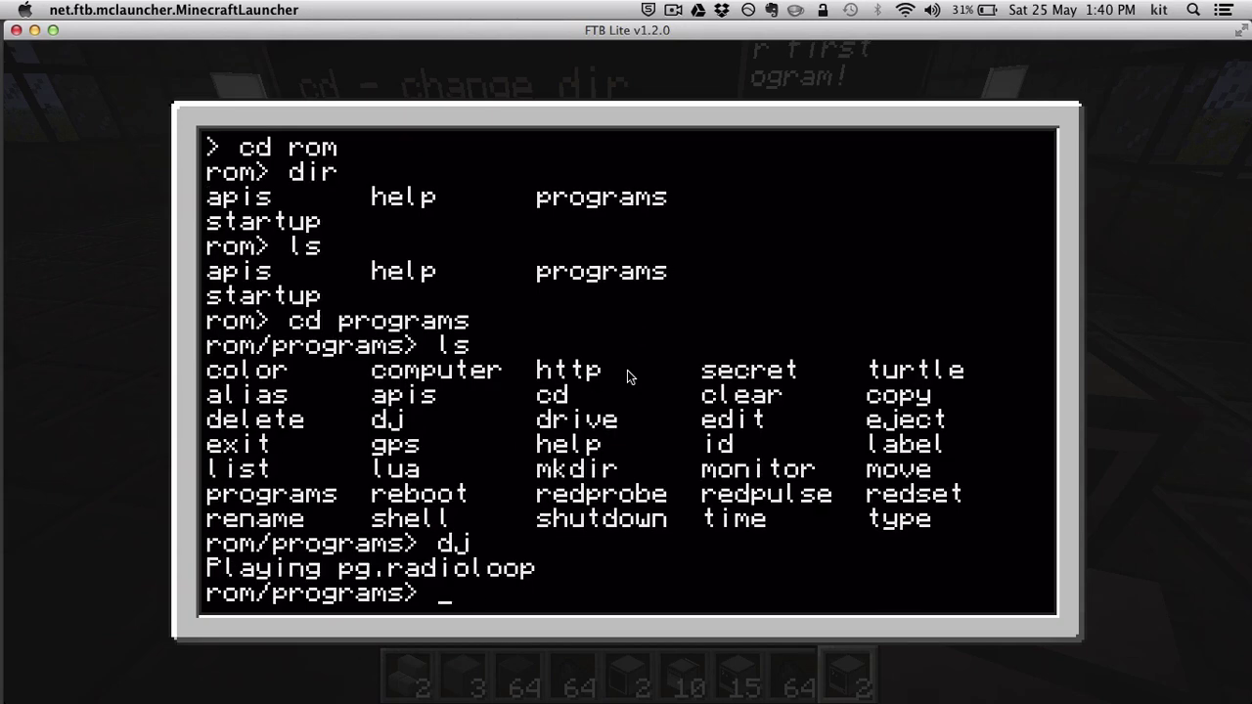
# Remove the music disc from the disk drive.
pyautogui.press('Escape')
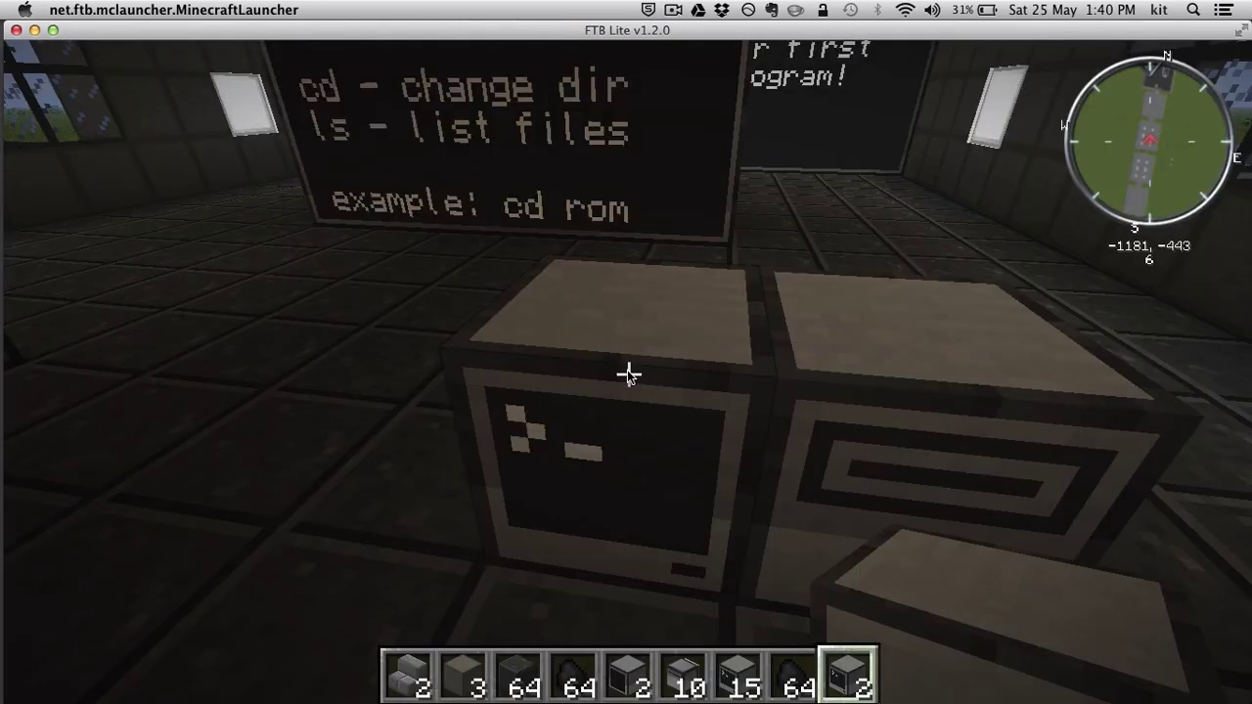
pyautogui.press('s')
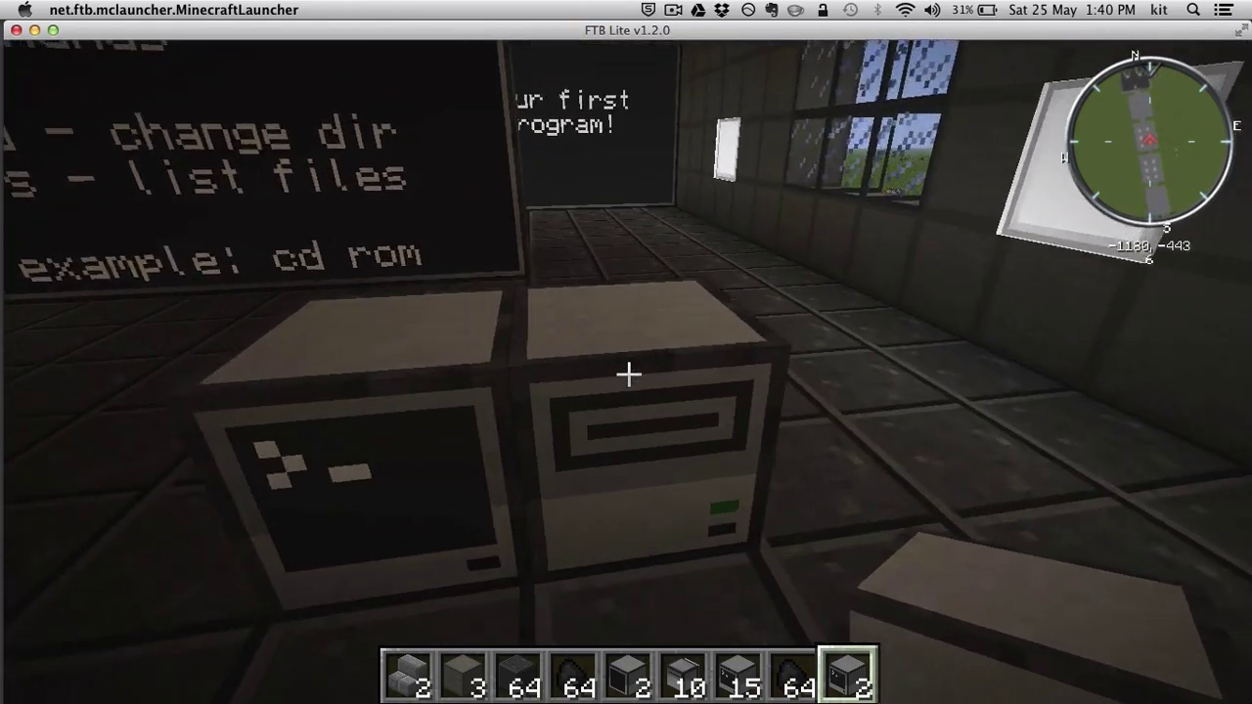
pyautogui.rightClick(628, 373)
pyautogui.keyDown('shift'); pyautogui.click(631, 269); pyautogui.keyUp('shift')
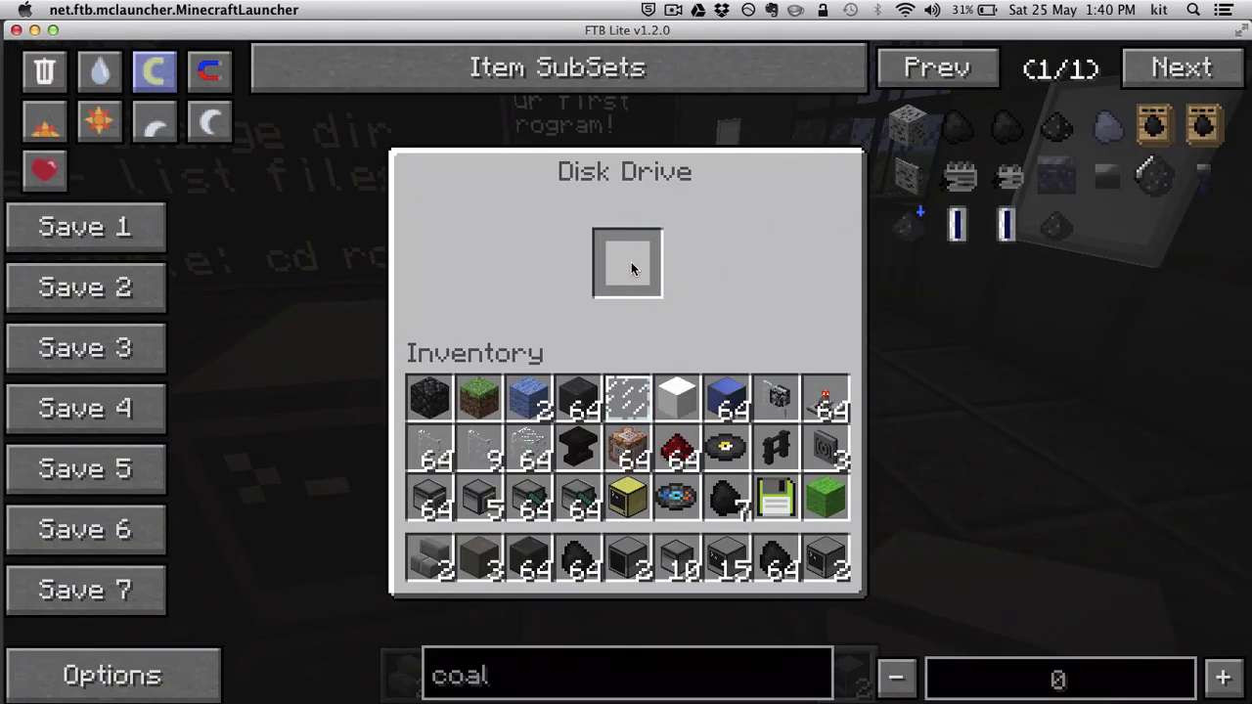
pyautogui.press('Escape')
pyautogui.press('s')
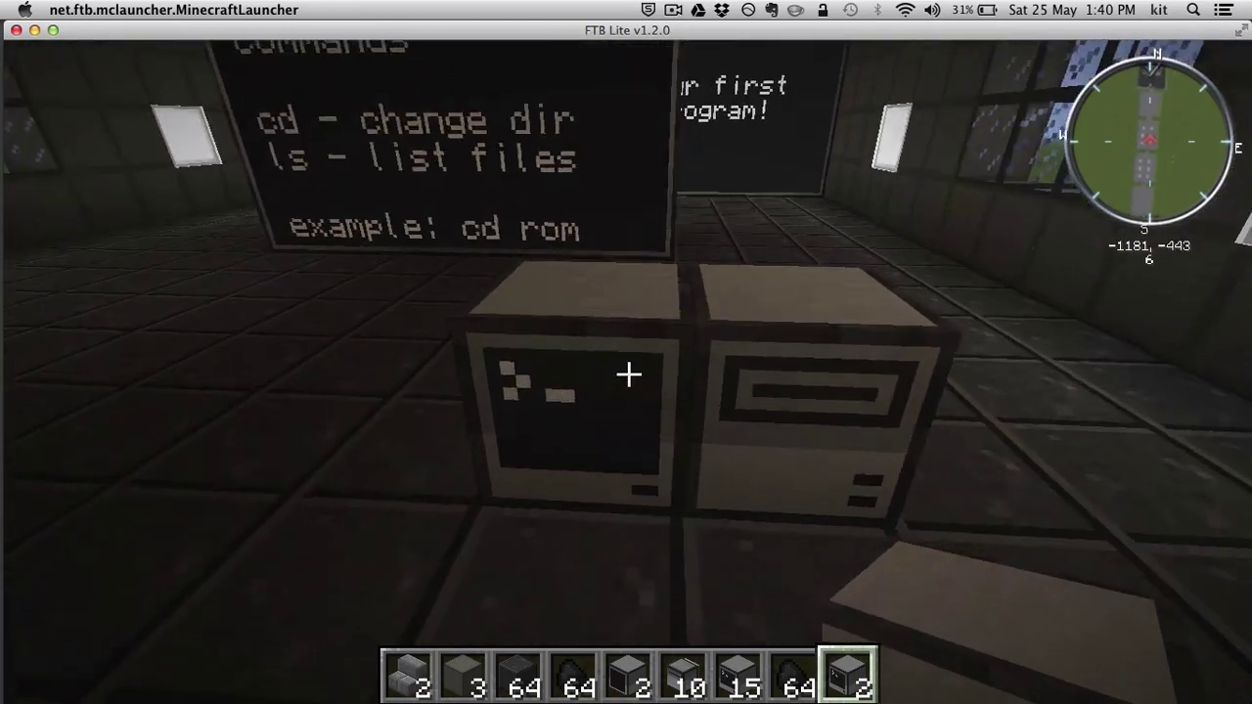
# Run cd / on the computer to return to the root directory.
pyautogui.rightClick(629, 372)
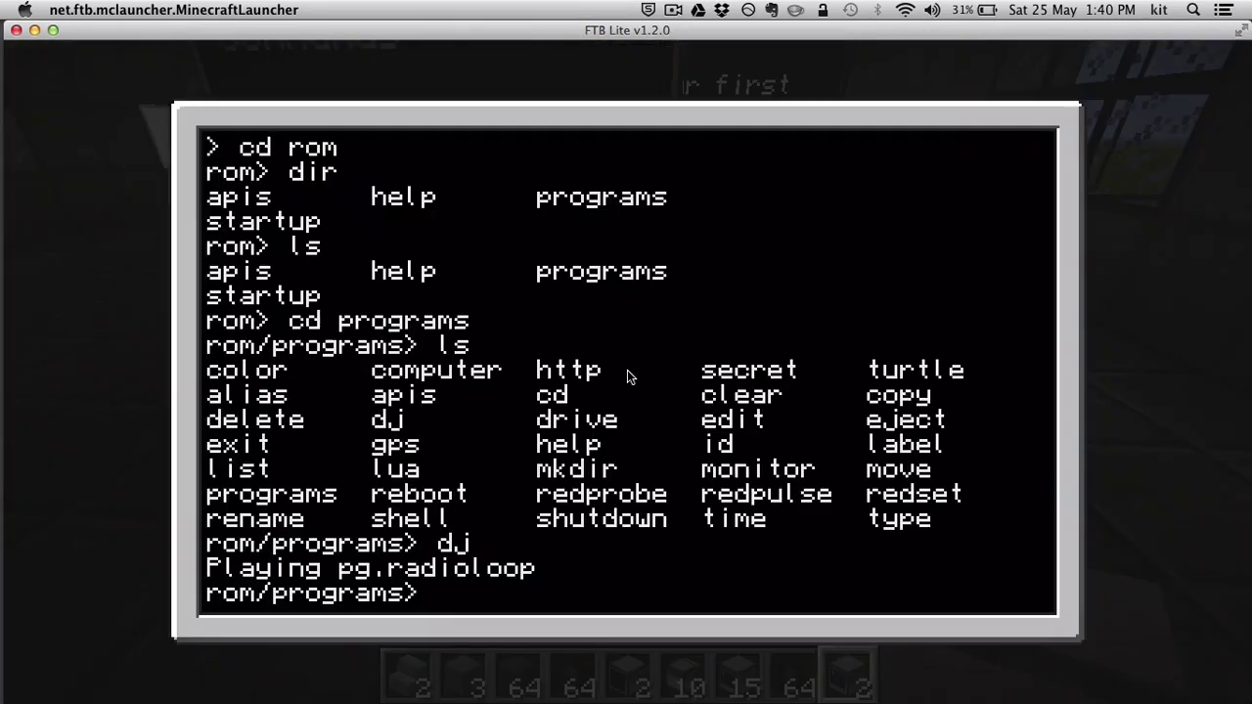
pyautogui.write('cd/')
pyautogui.press('Return')
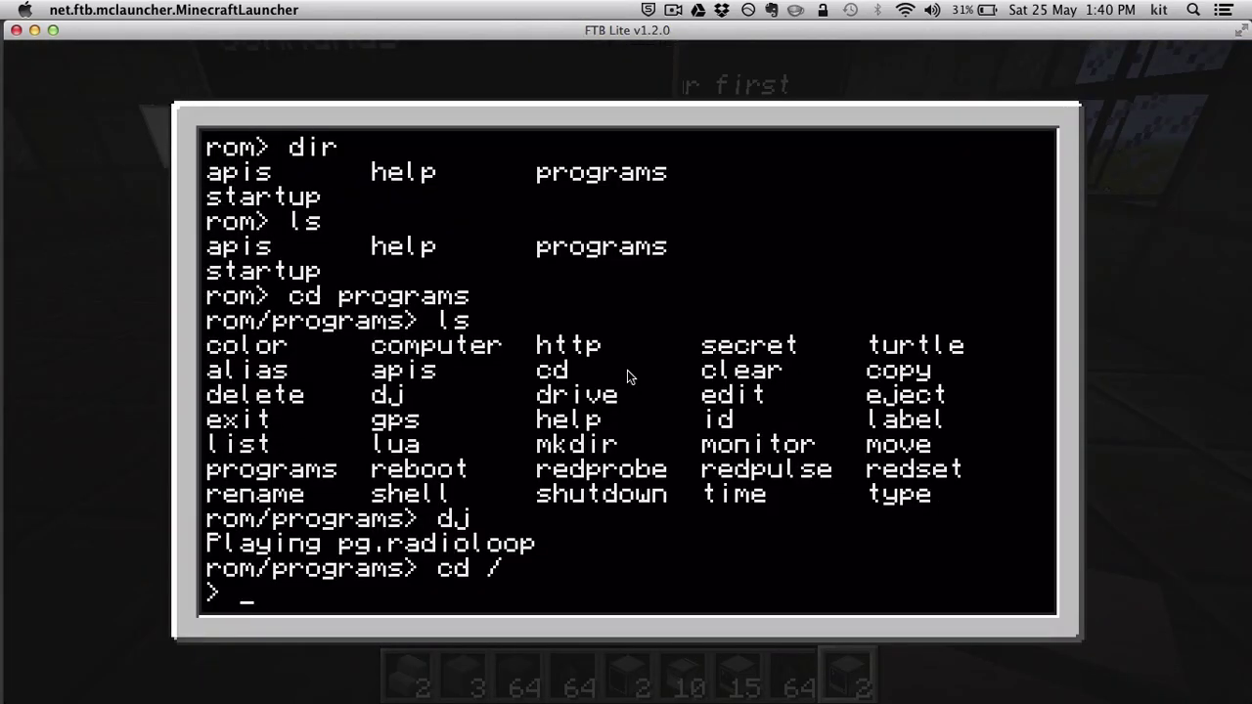
pyautogui.press('Escape')
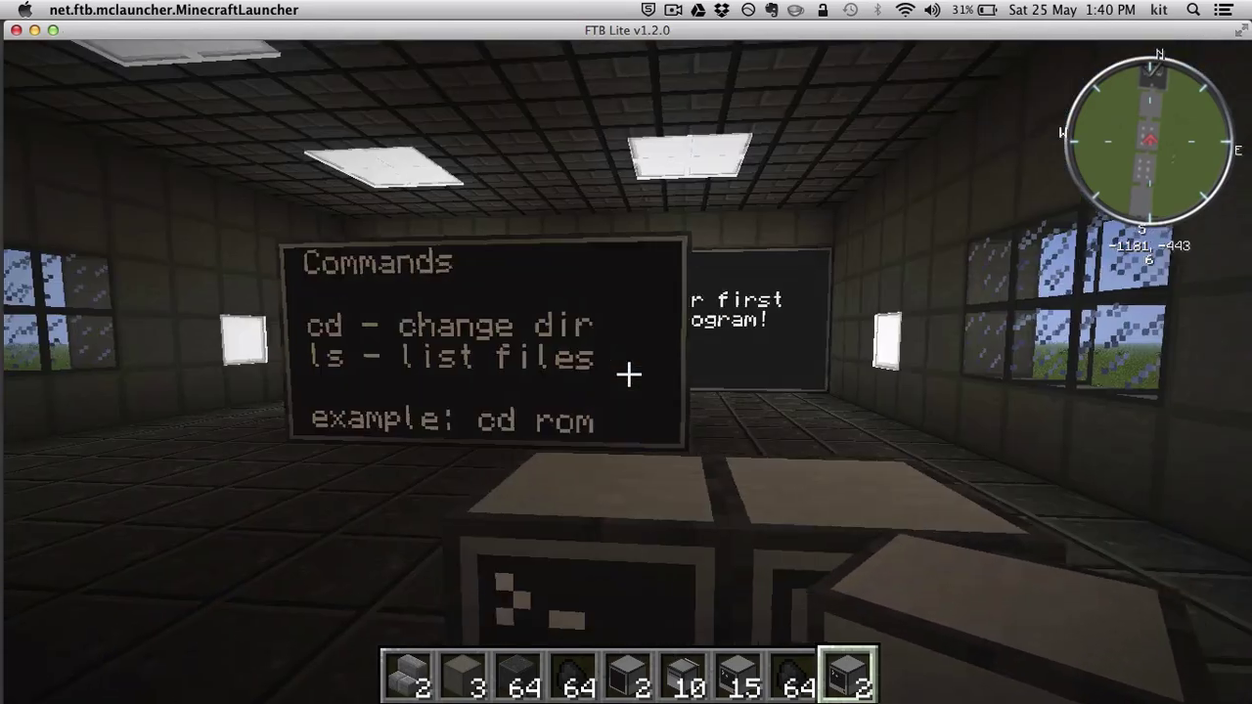
# Walk past the 'Our first Program!' sign into Lesson Four and place the computer on the green marker.
pyautogui.press('w')
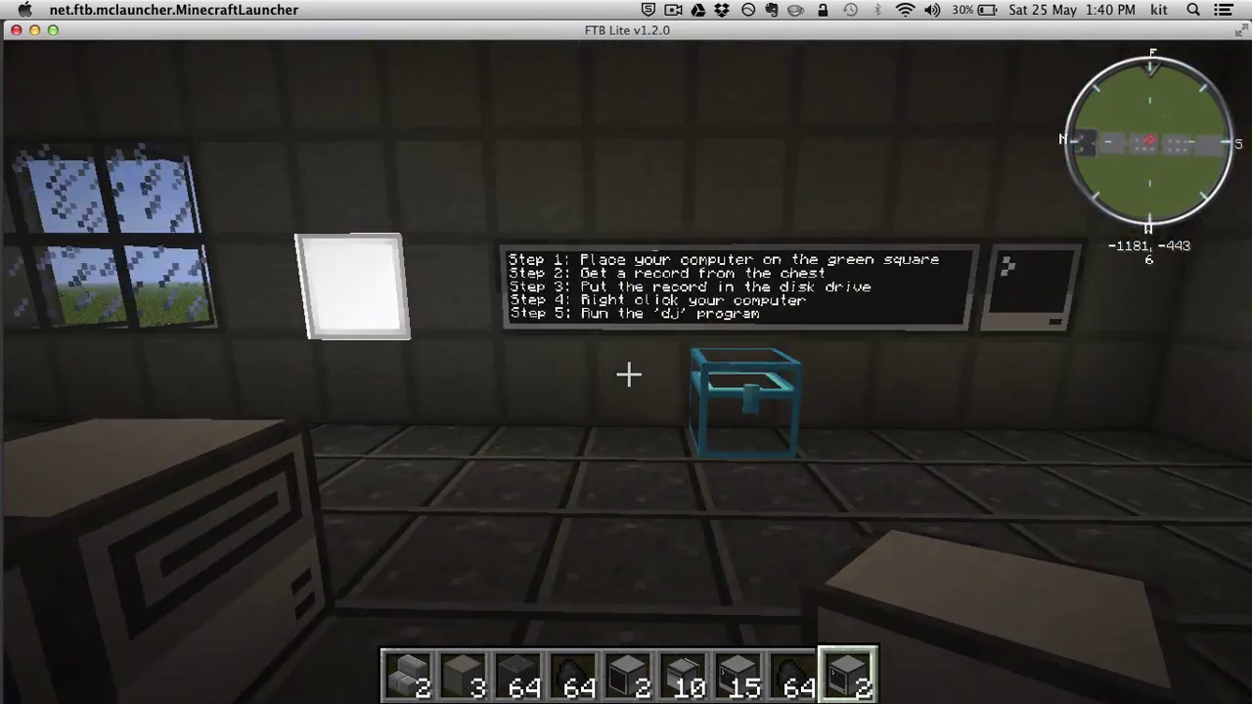
pyautogui.press('e')
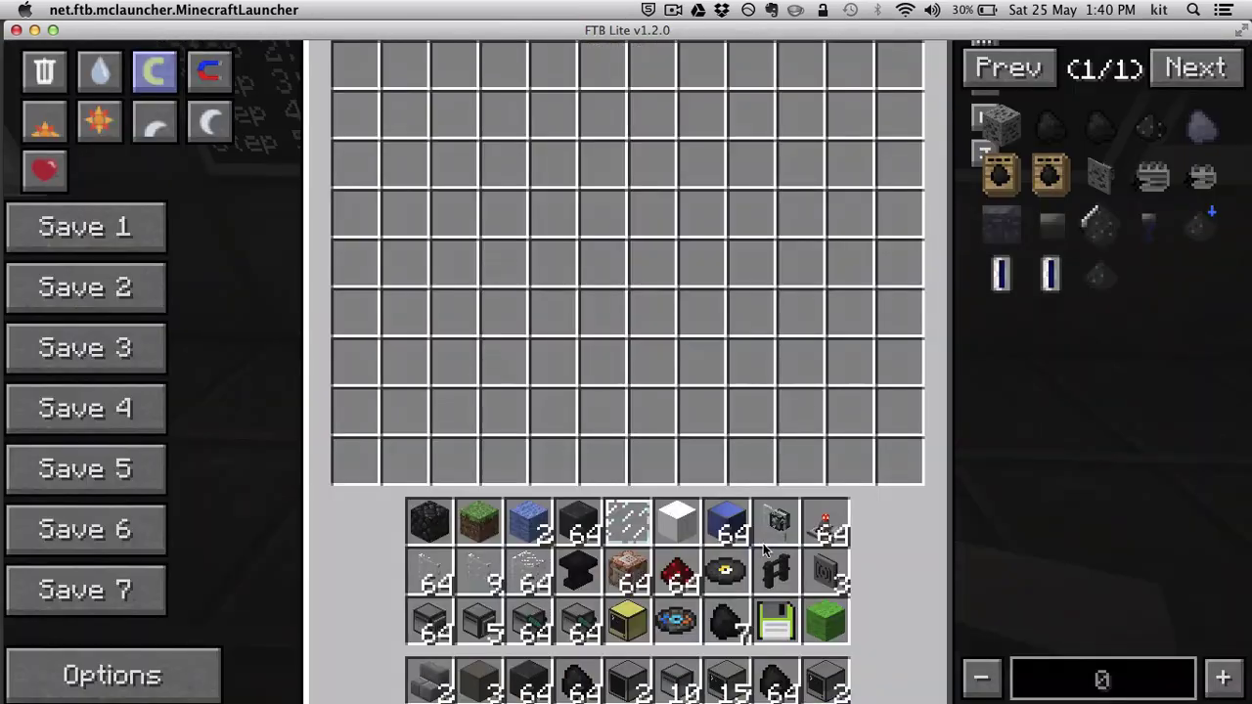
pyautogui.press('e')
pyautogui.press('w')
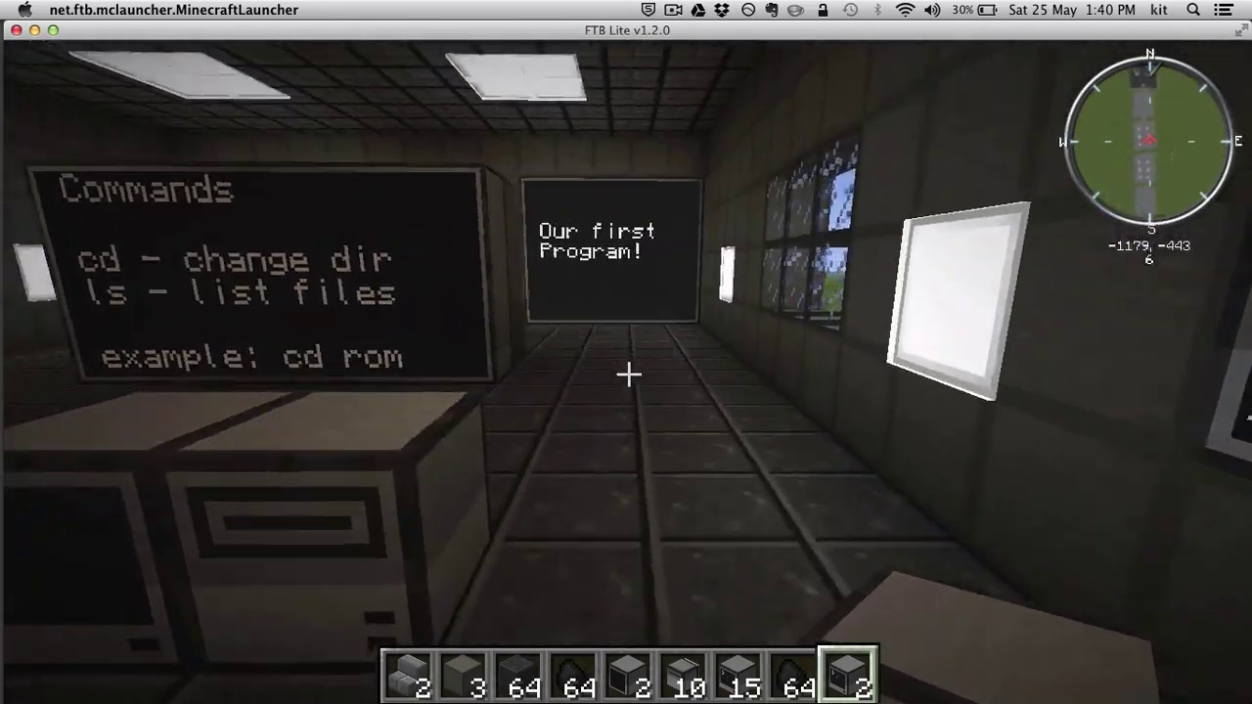
pyautogui.press('w')
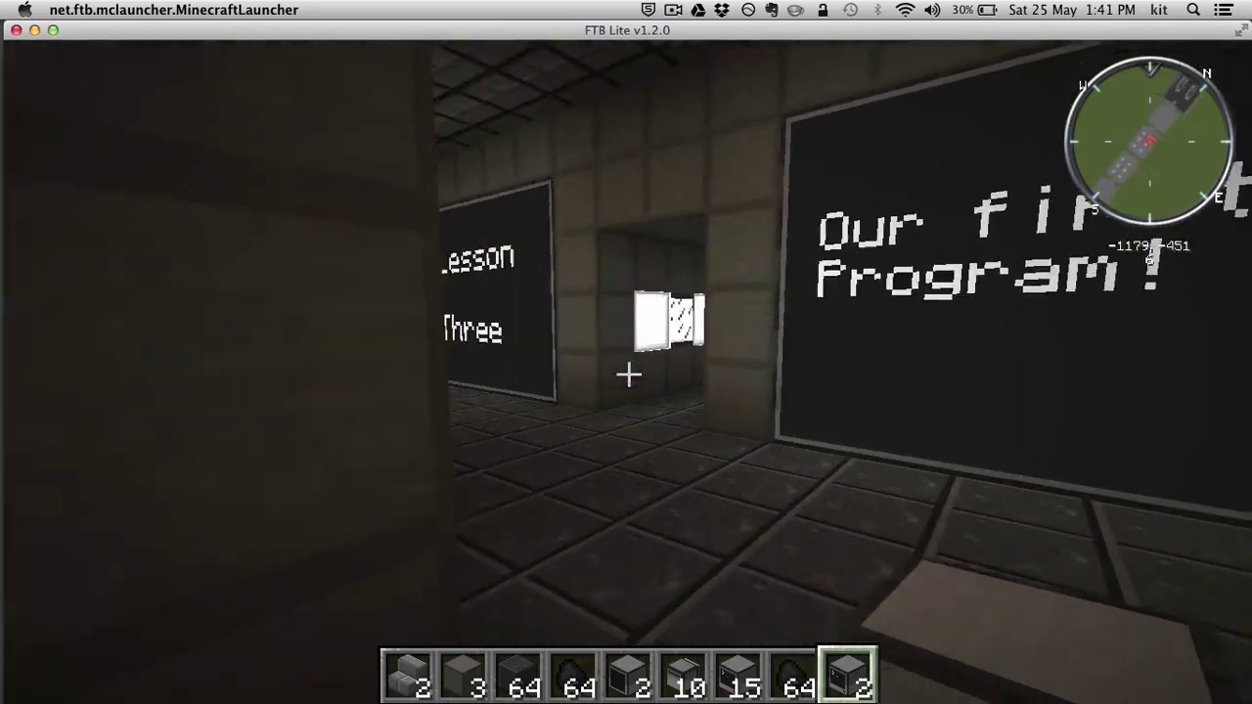
pyautogui.press('w')
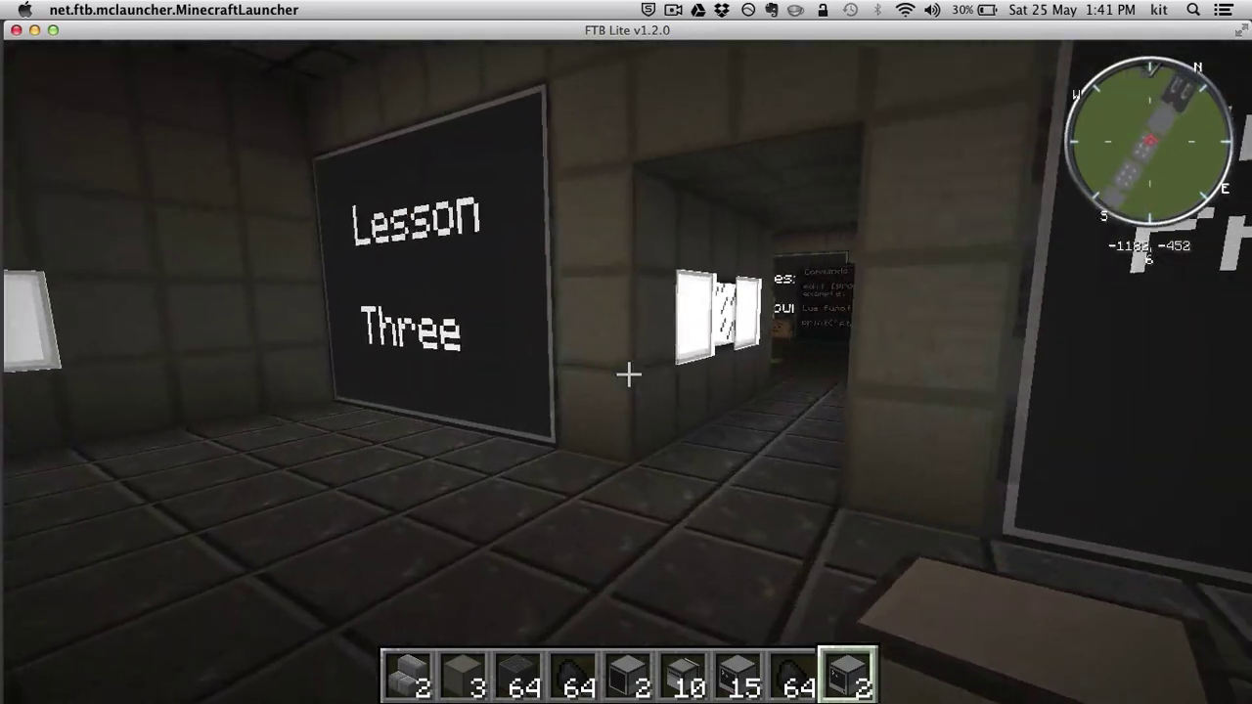
pyautogui.press('w')
pyautogui.press('w')
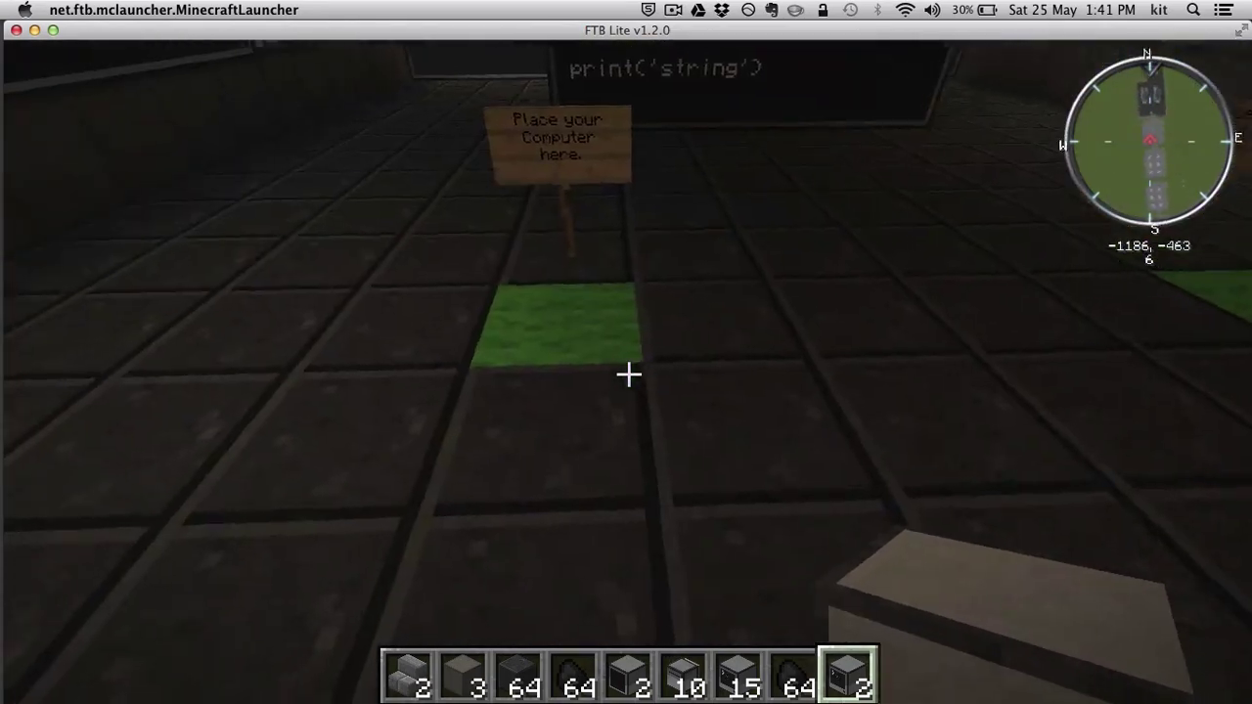
pyautogui.rightClick(628, 373)
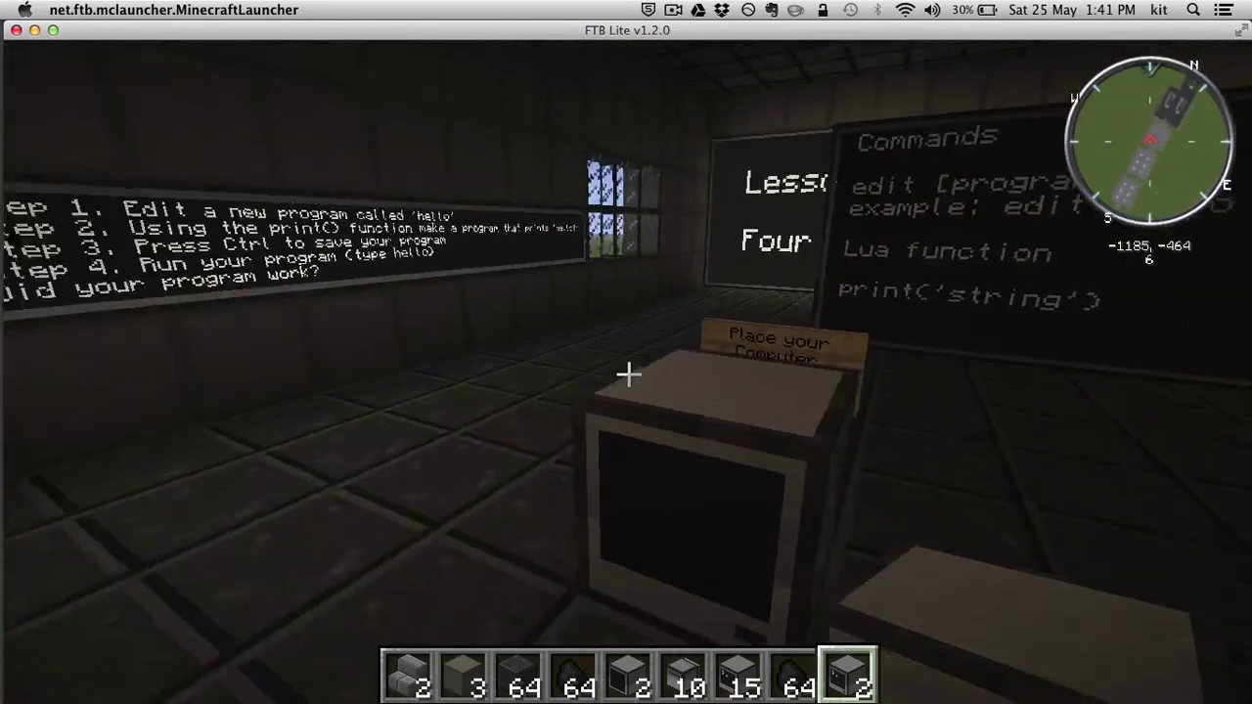
pyautogui.moveTo(629, 373)
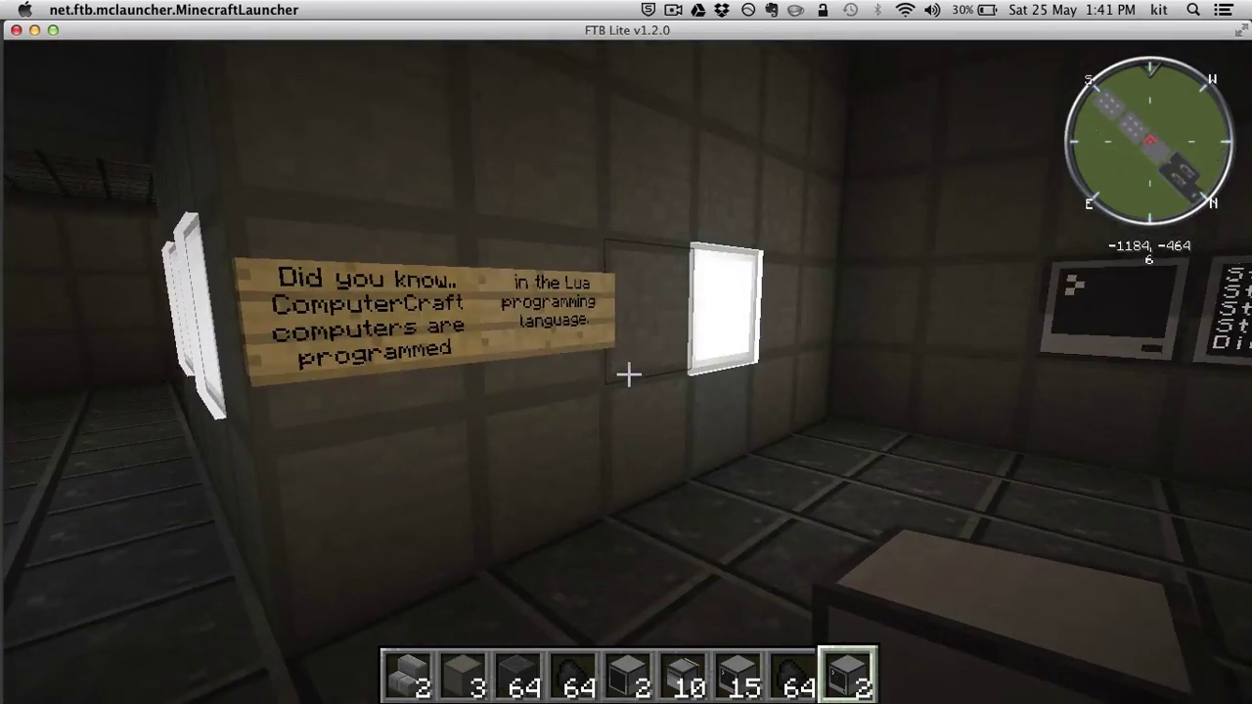
pyautogui.press('w')
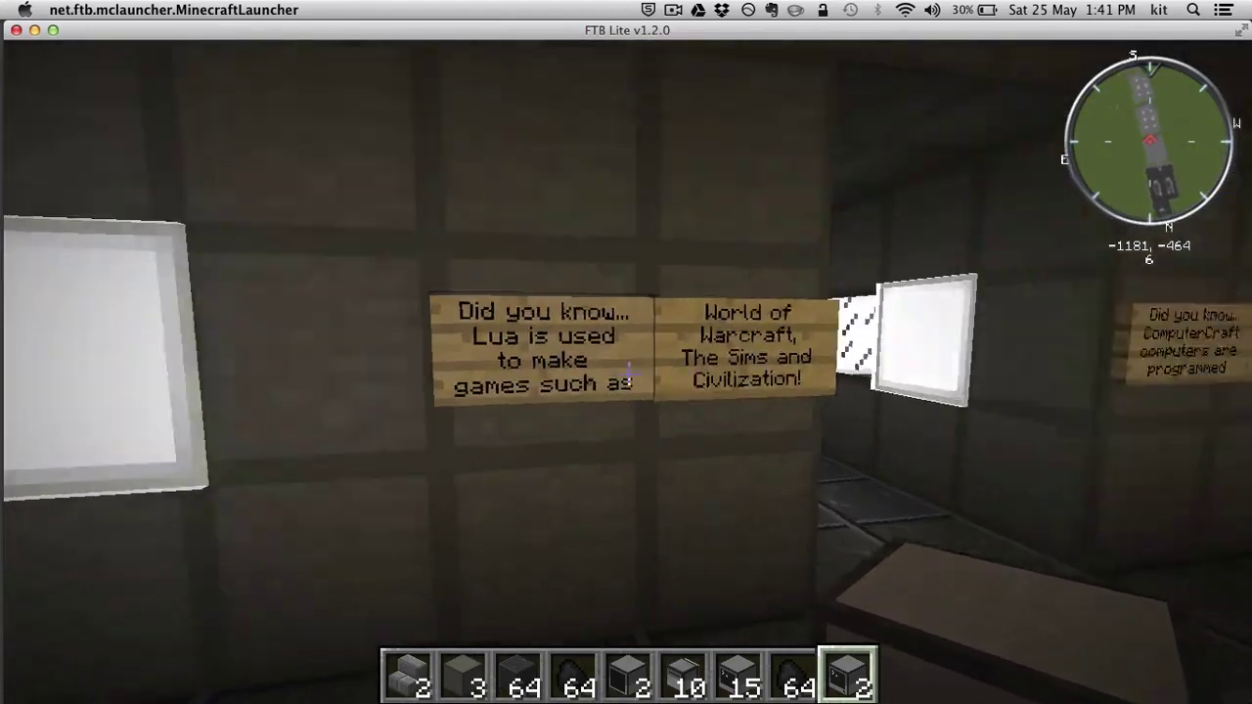
pyautogui.press('w')
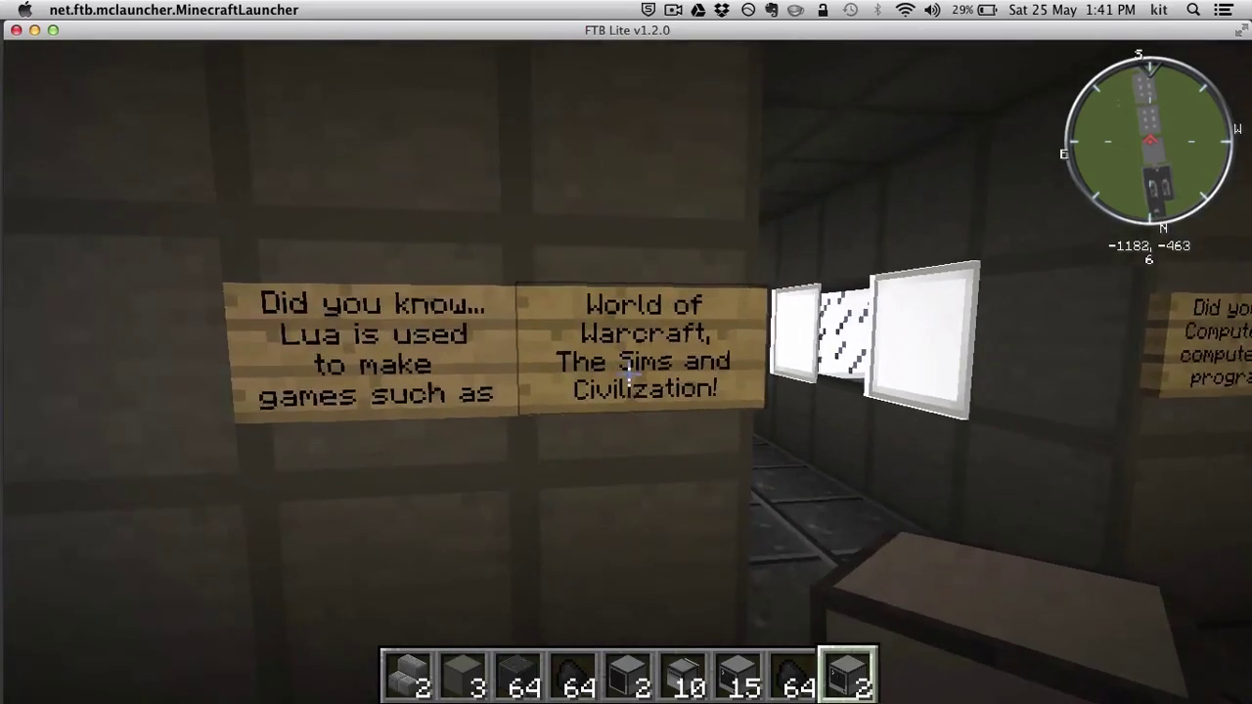
pyautogui.press('s')
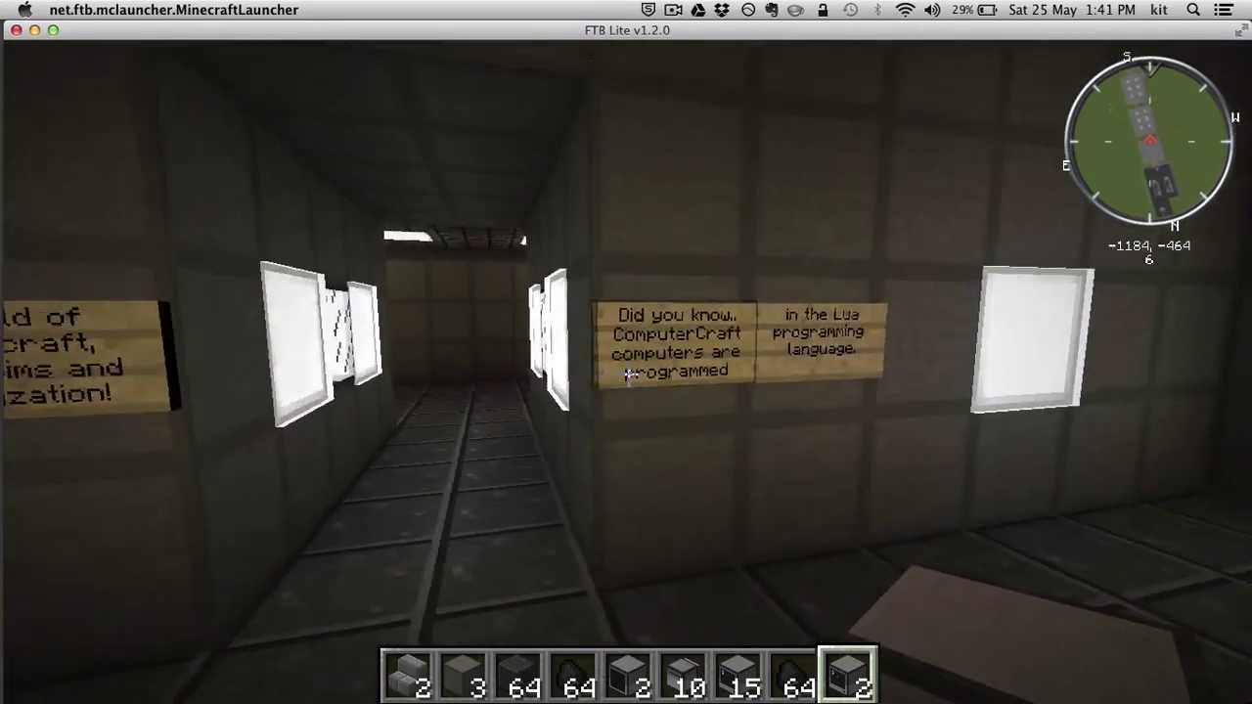
pyautogui.press('w')
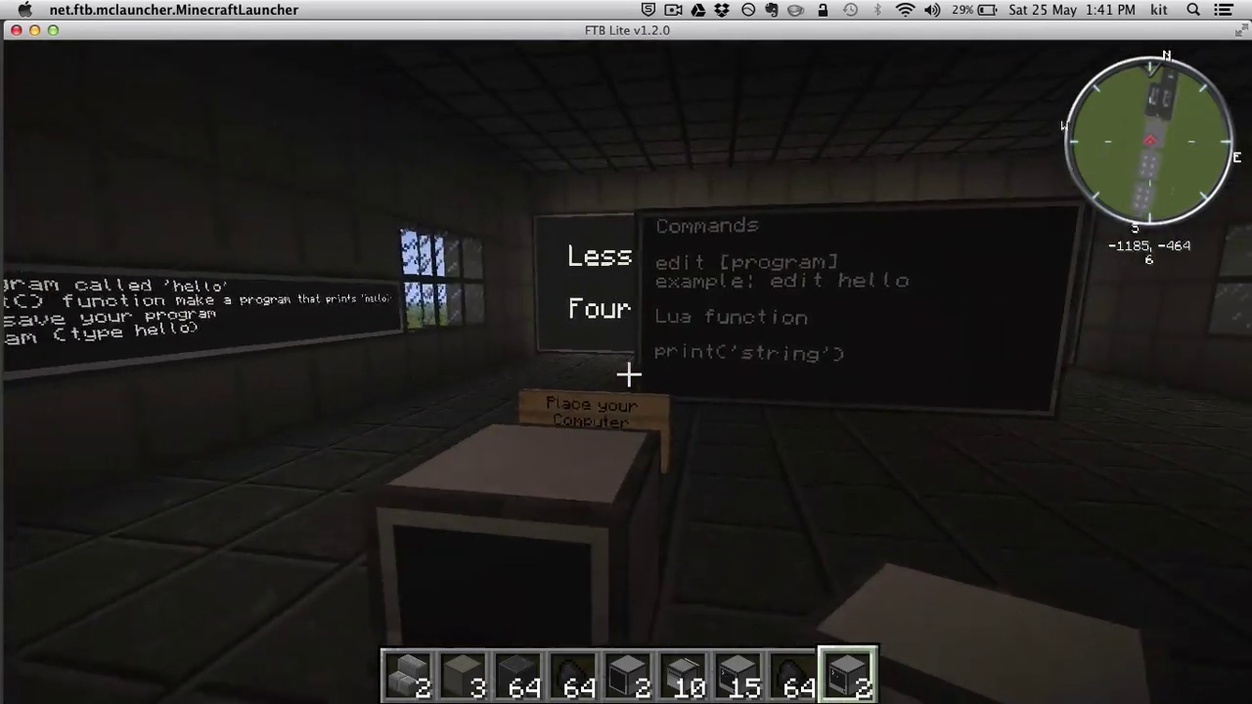
pyautogui.press('w')
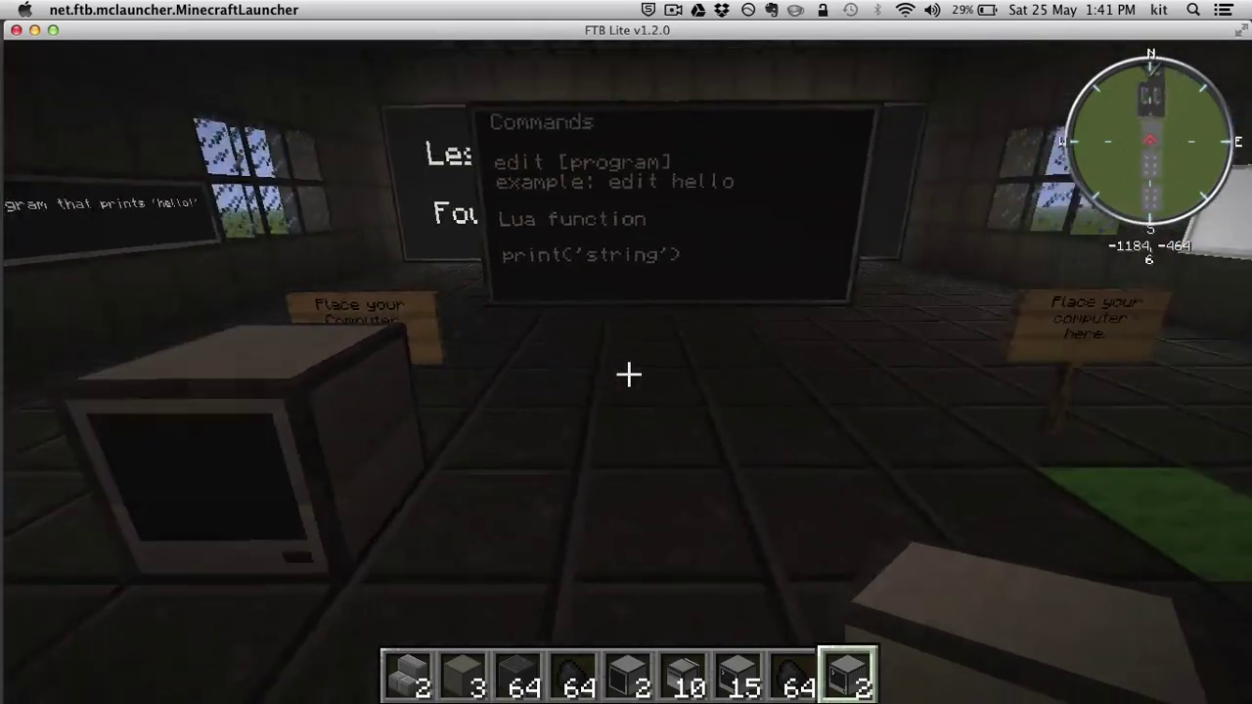
pyautogui.press('w')
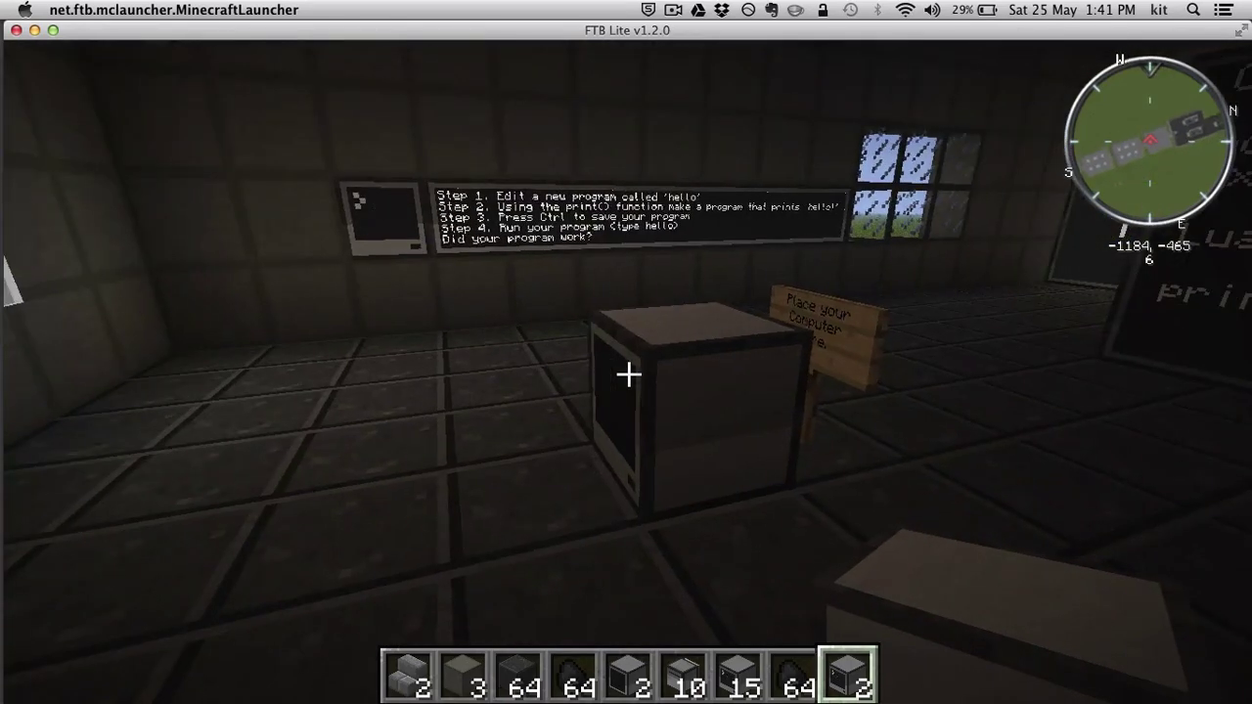
pyautogui.press('a')
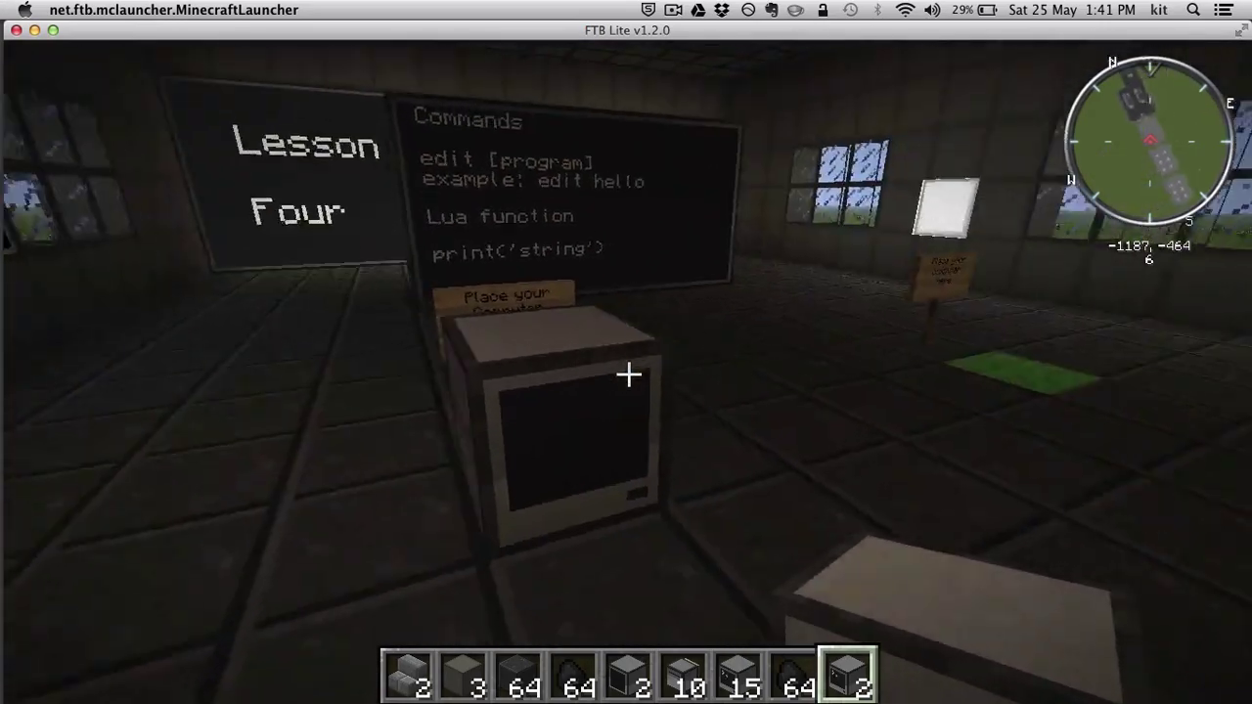
pyautogui.press('a')
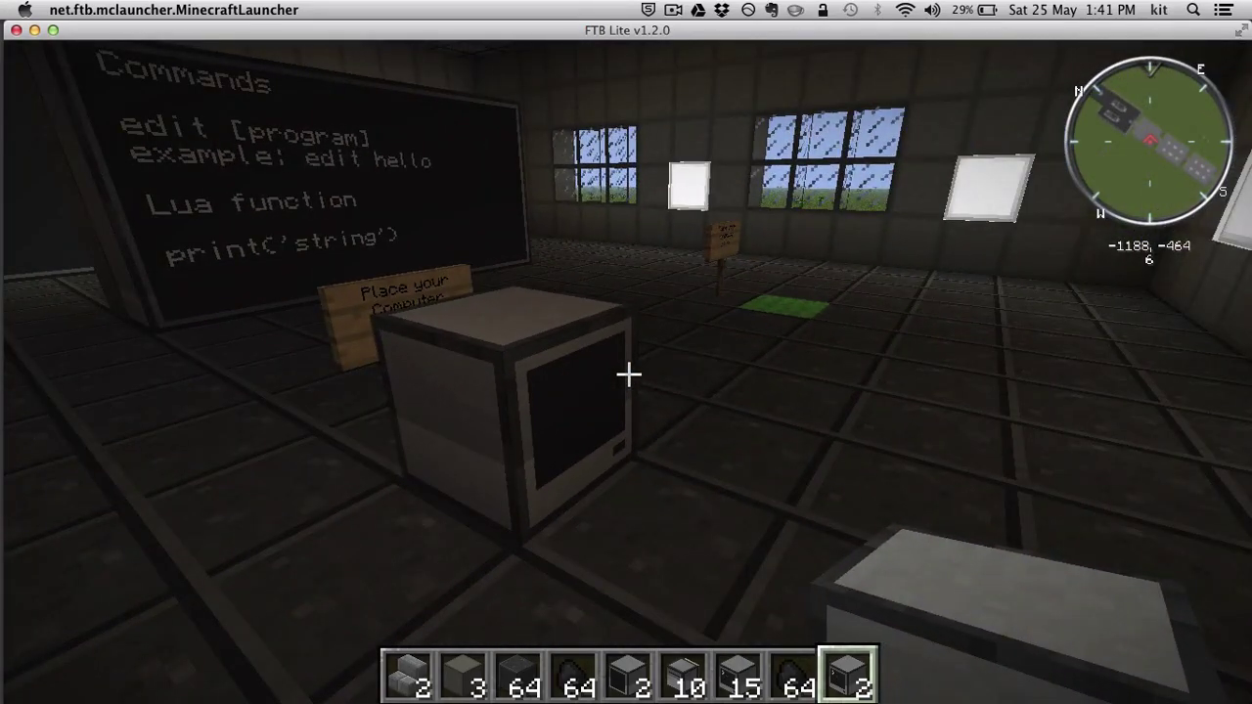
pyautogui.press('s')
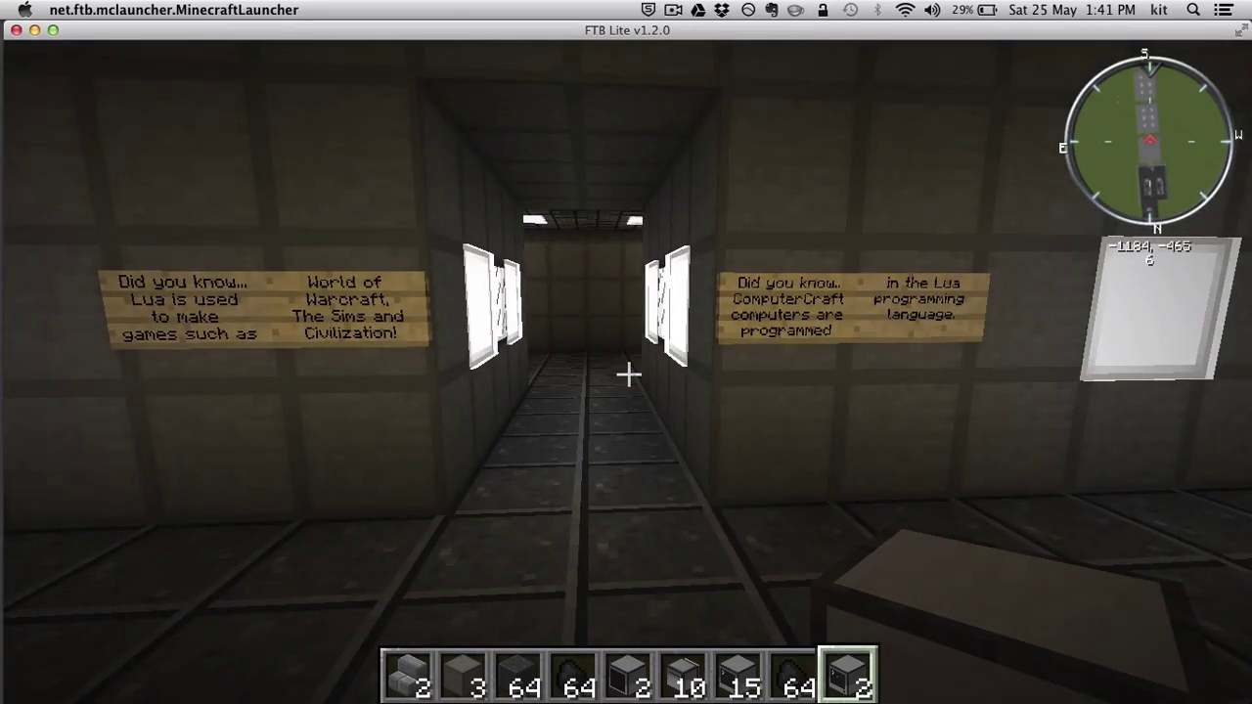
pyautogui.press('w')
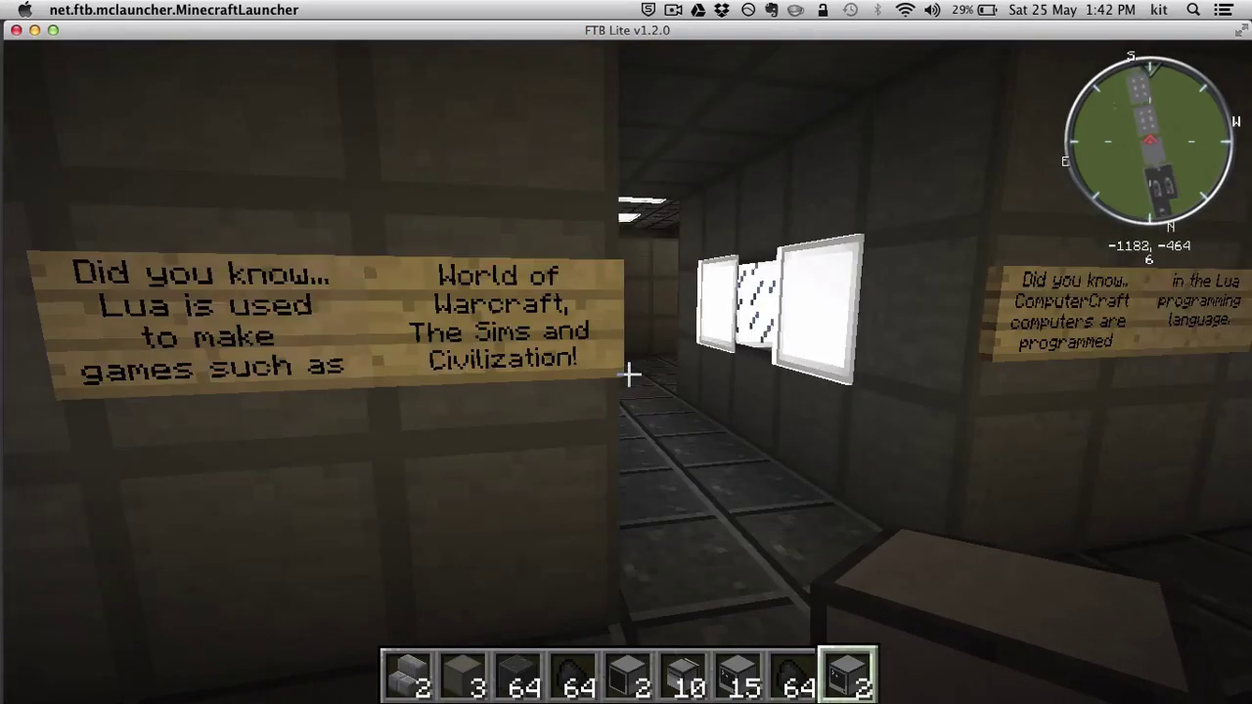
# Walk up to the placed computer under the Commands board and face the Step 1–4 instructions.
pyautogui.press('s')
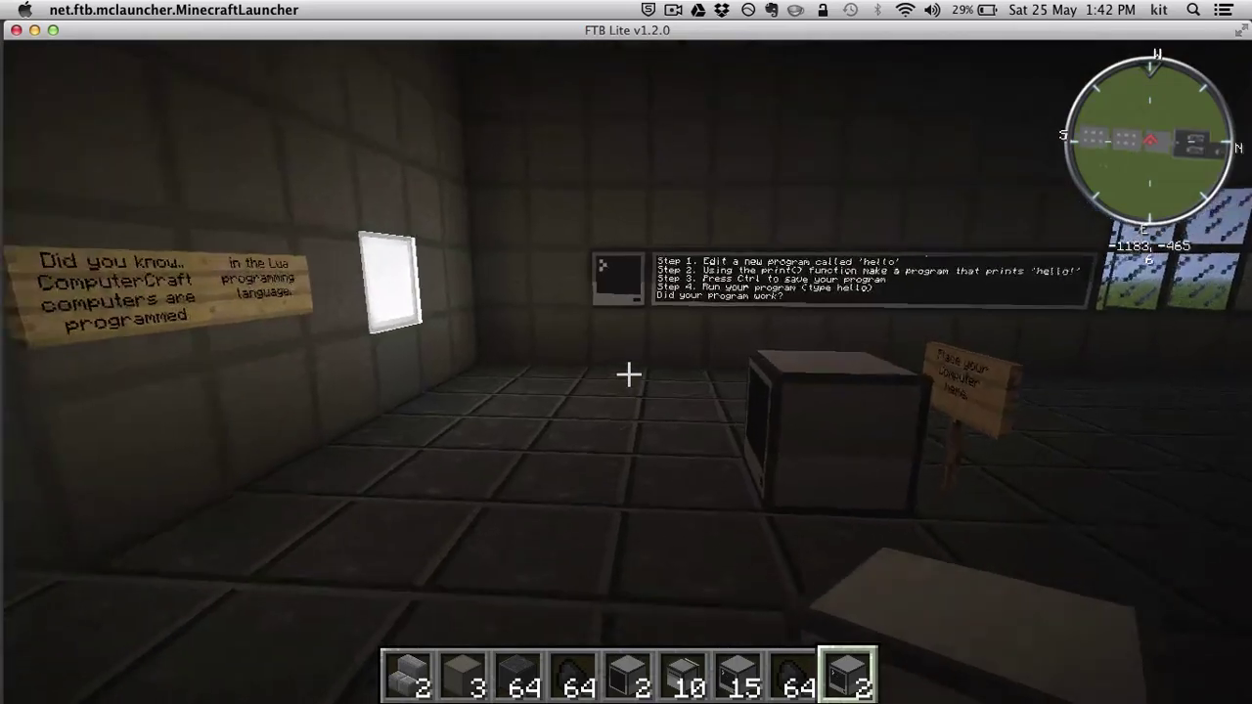
pyautogui.press('w')
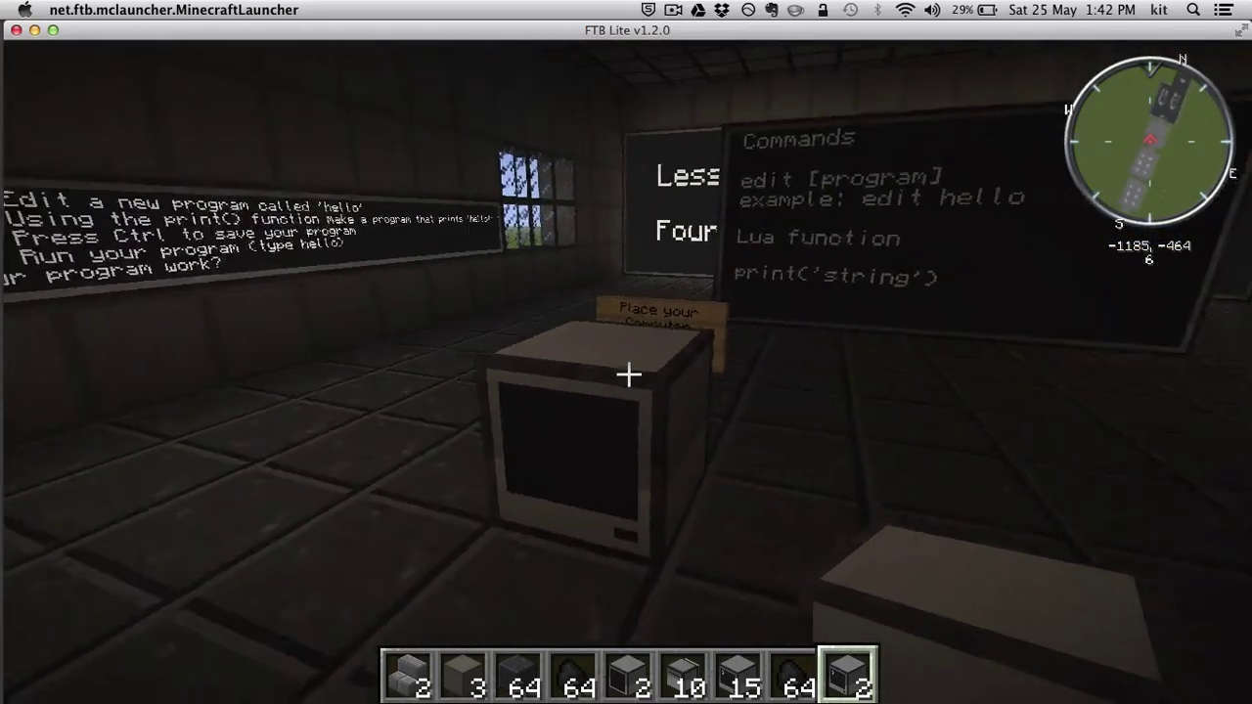
pyautogui.press('w')
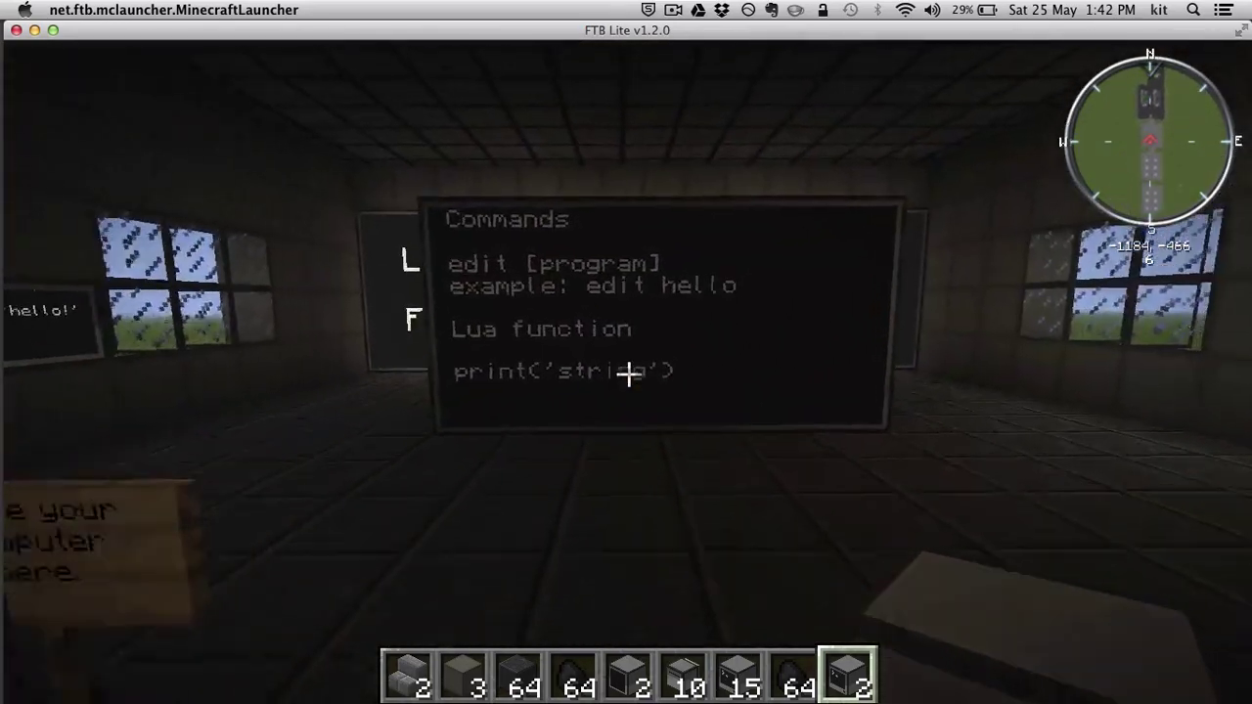
pyautogui.press('w')
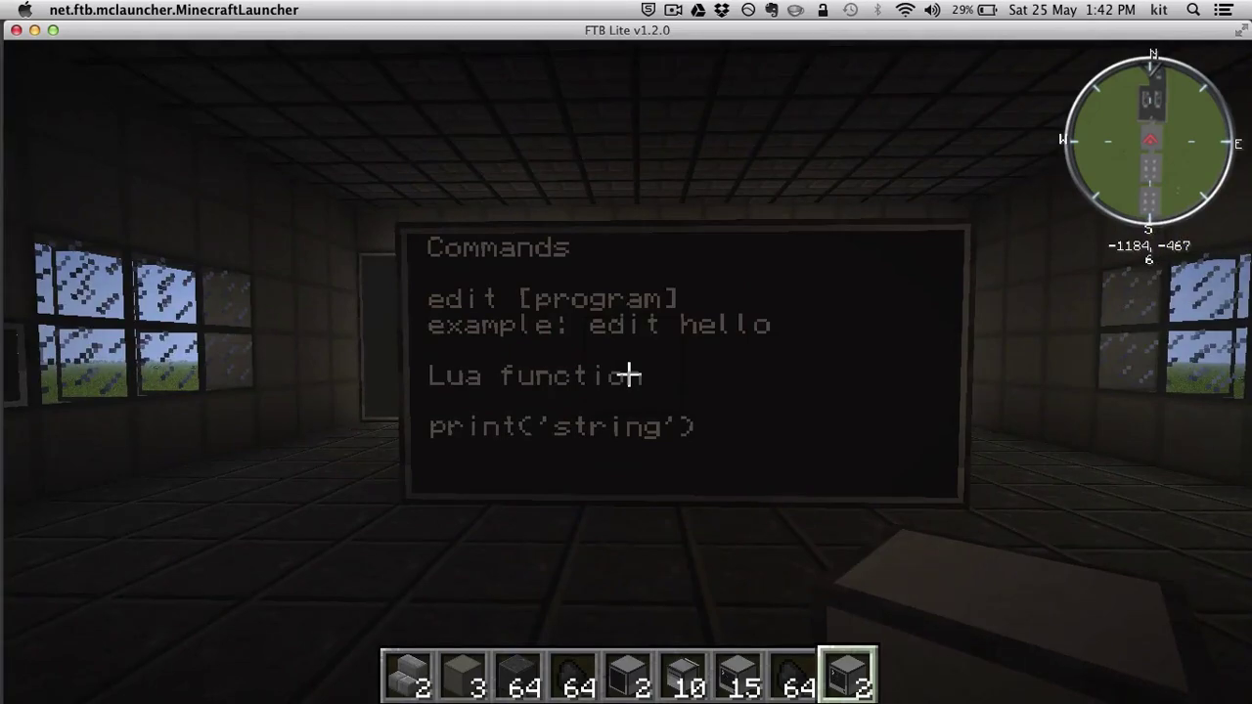
pyautogui.press('s')
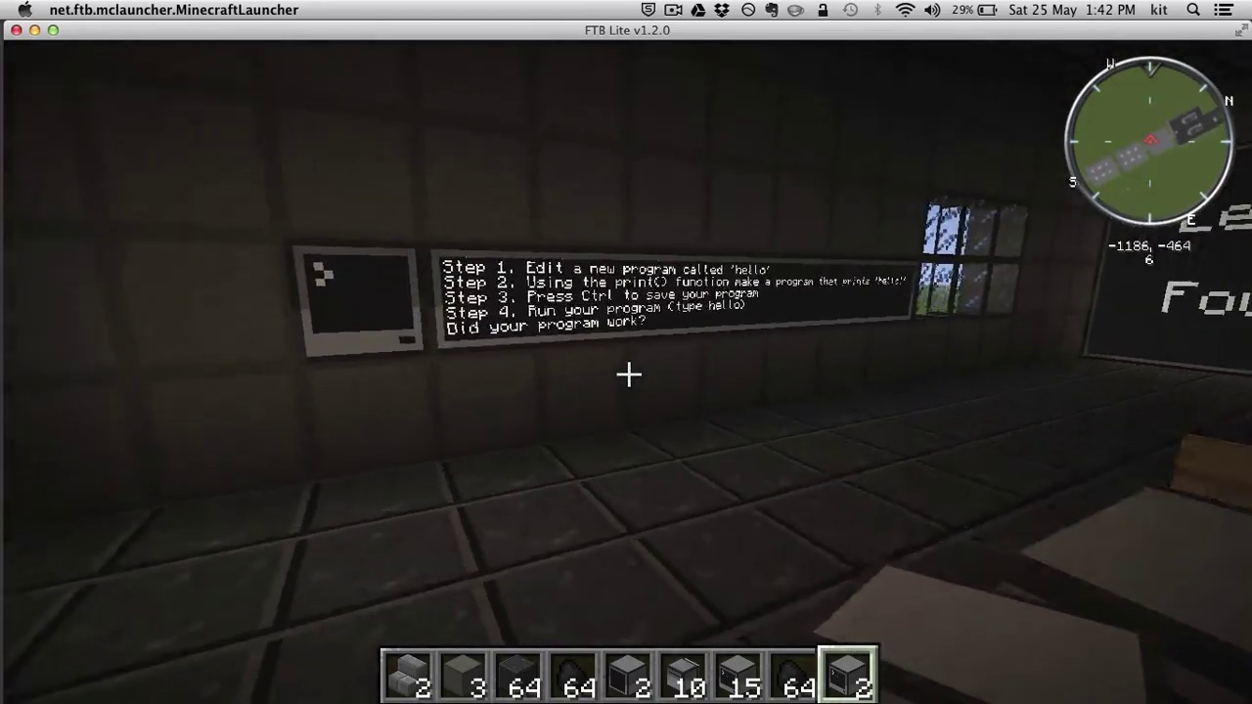
pyautogui.press('w')
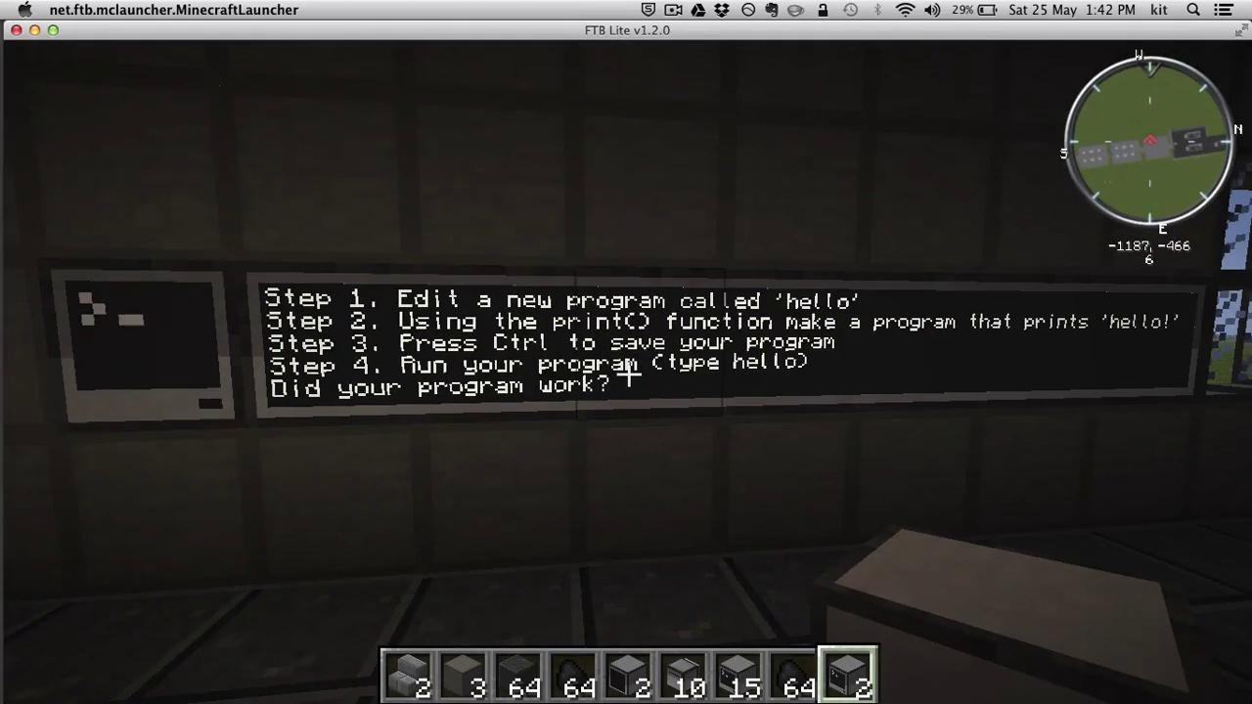
# Walk up to the lesson four computer and start a new program with 'edit hello'.
pyautogui.press('a')
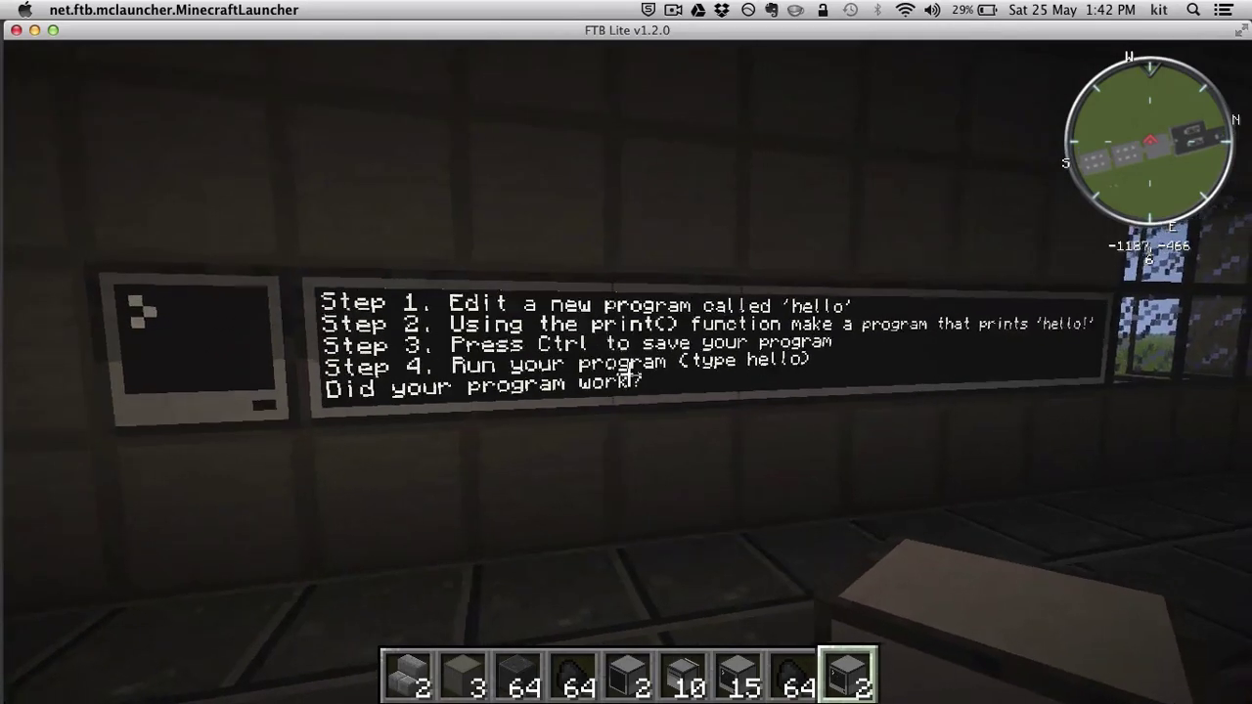
pyautogui.press('d')
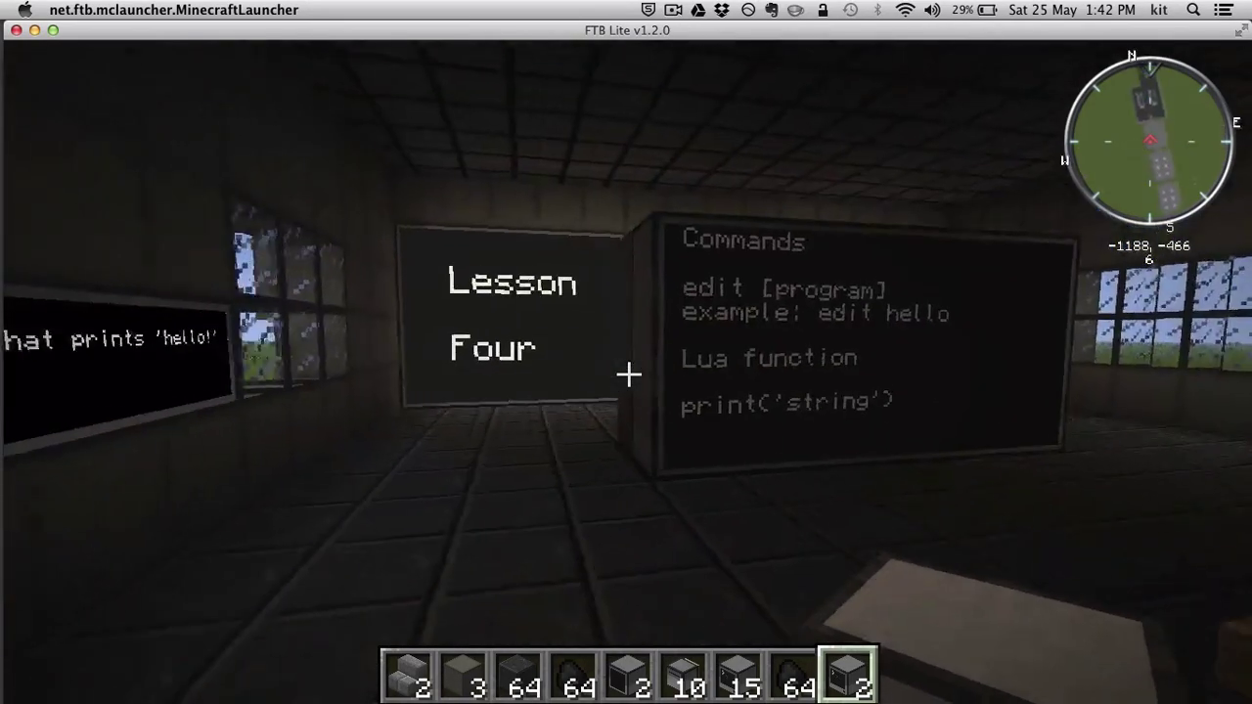
pyautogui.press('w')
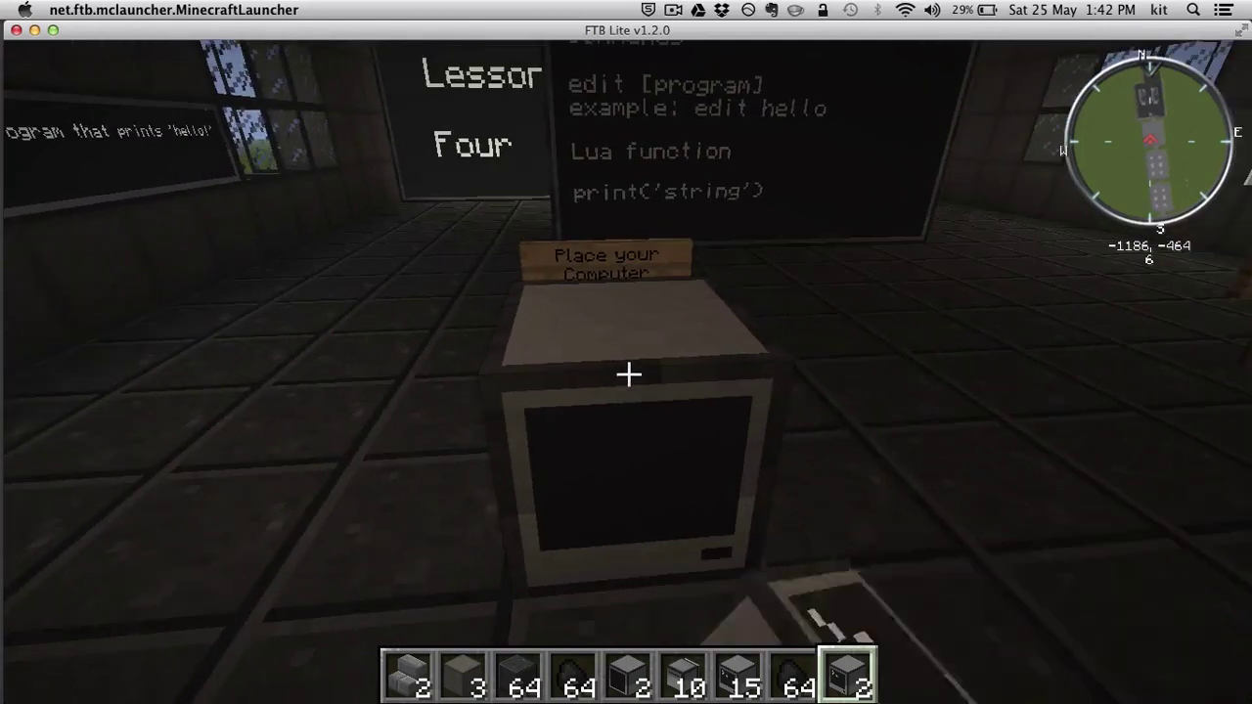
pyautogui.rightClick(628, 373)
pyautogui.write('edit hello')
pyautogui.press('Return')
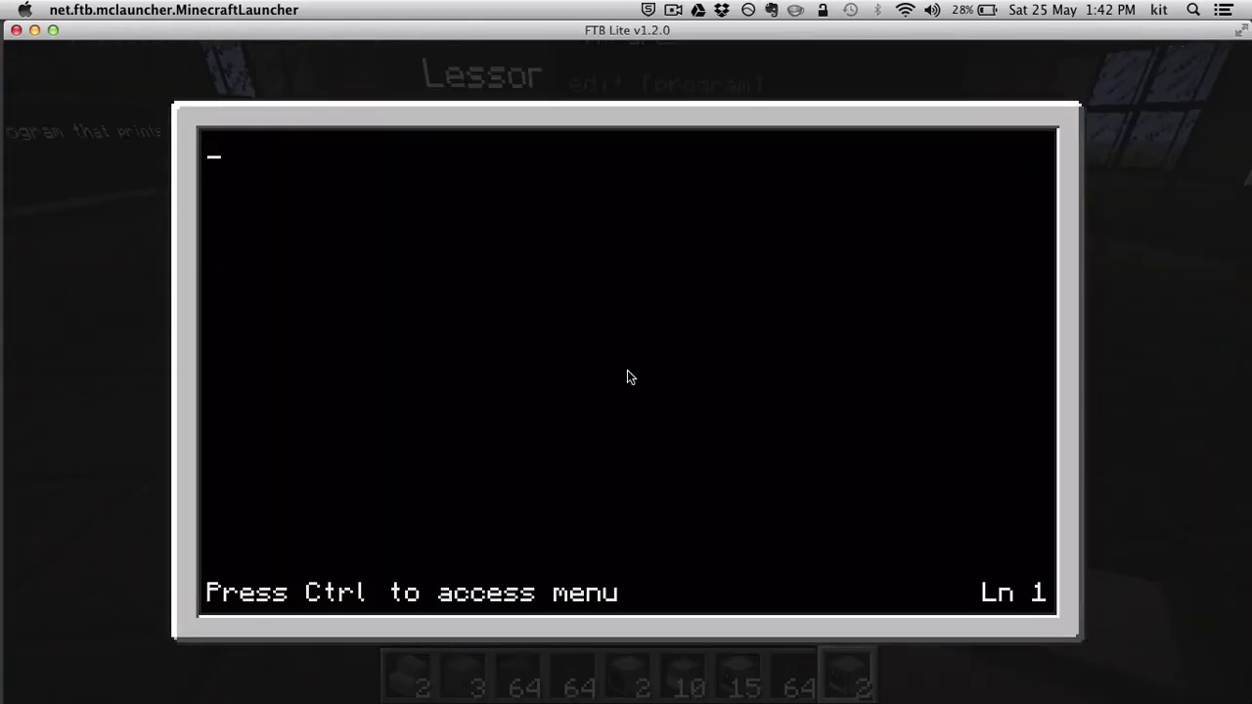
# Enter print("hello"), save the program and exit the editor.
pyautogui.write('print')
pyautogui.write('(')
pyautogui.press('BackSpace')
pyautogui.press('BackSpace')
pyautogui.write('("hello")')
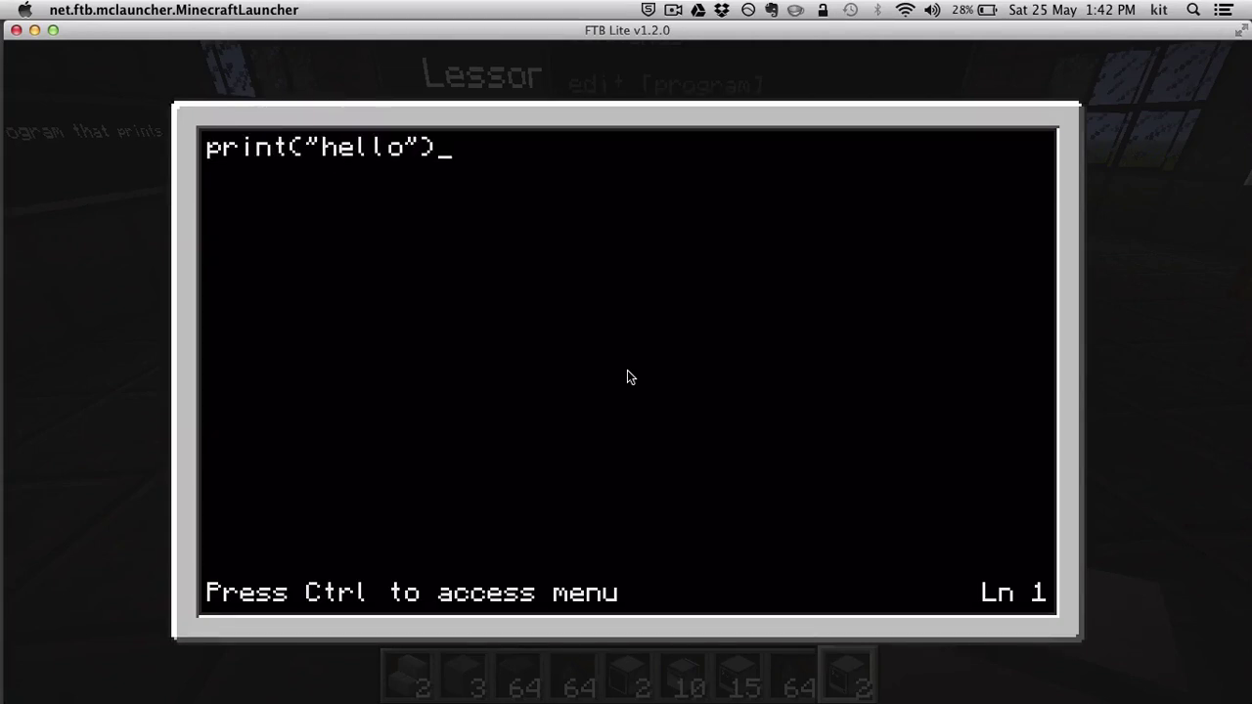
pyautogui.press('ctrl')
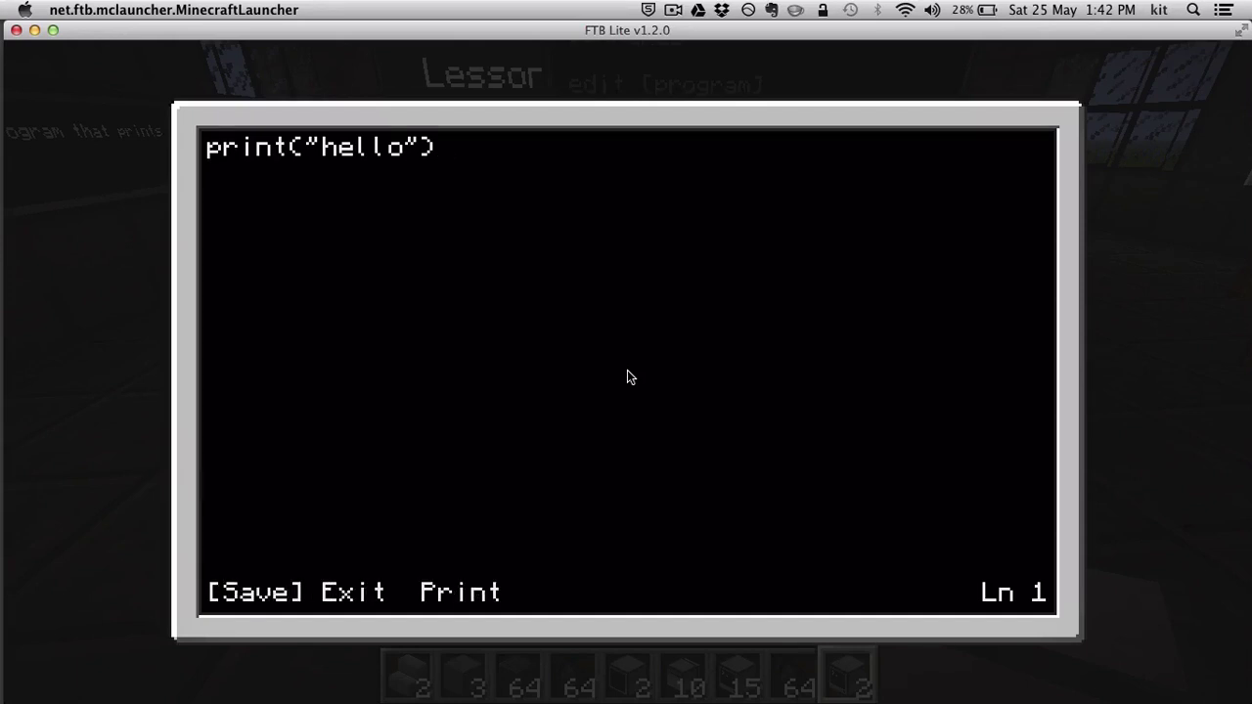
pyautogui.press('Return')
pyautogui.press('ctrl')
pyautogui.press('Right')
pyautogui.press('Return')
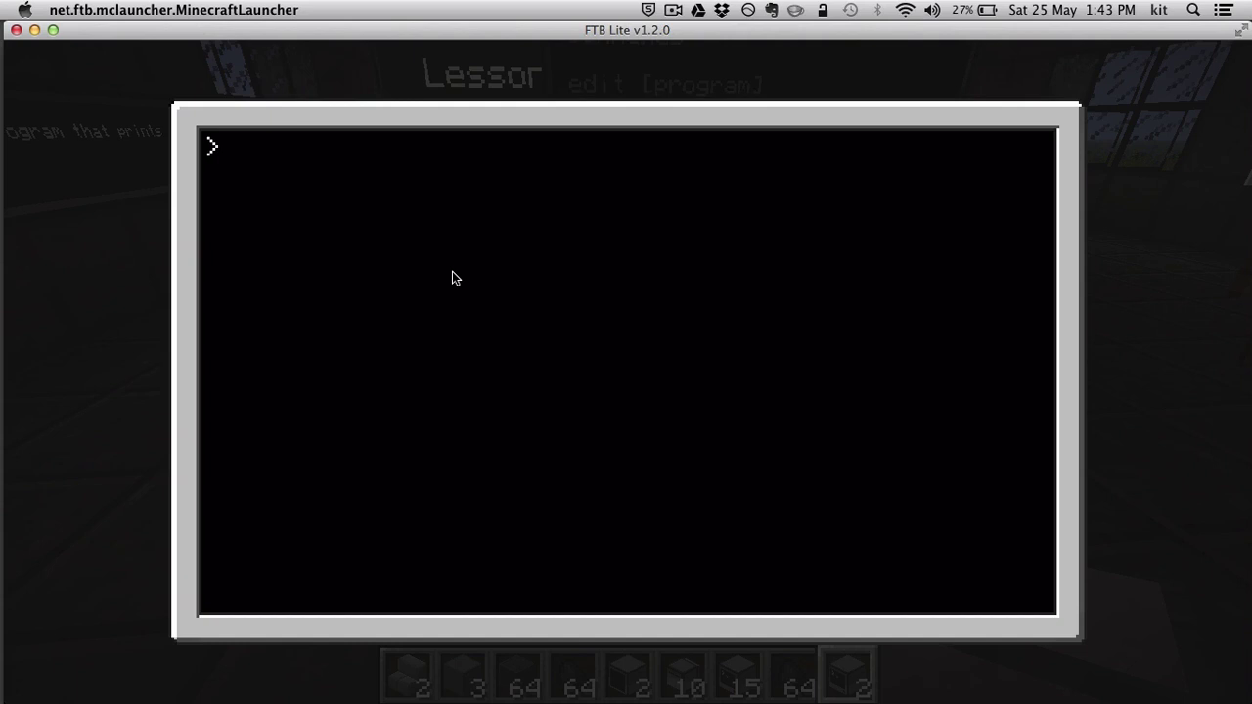
# Run the hello program to print hello, then list the computer's files with ls.
pyautogui.write('hello')
pyautogui.press('Return')
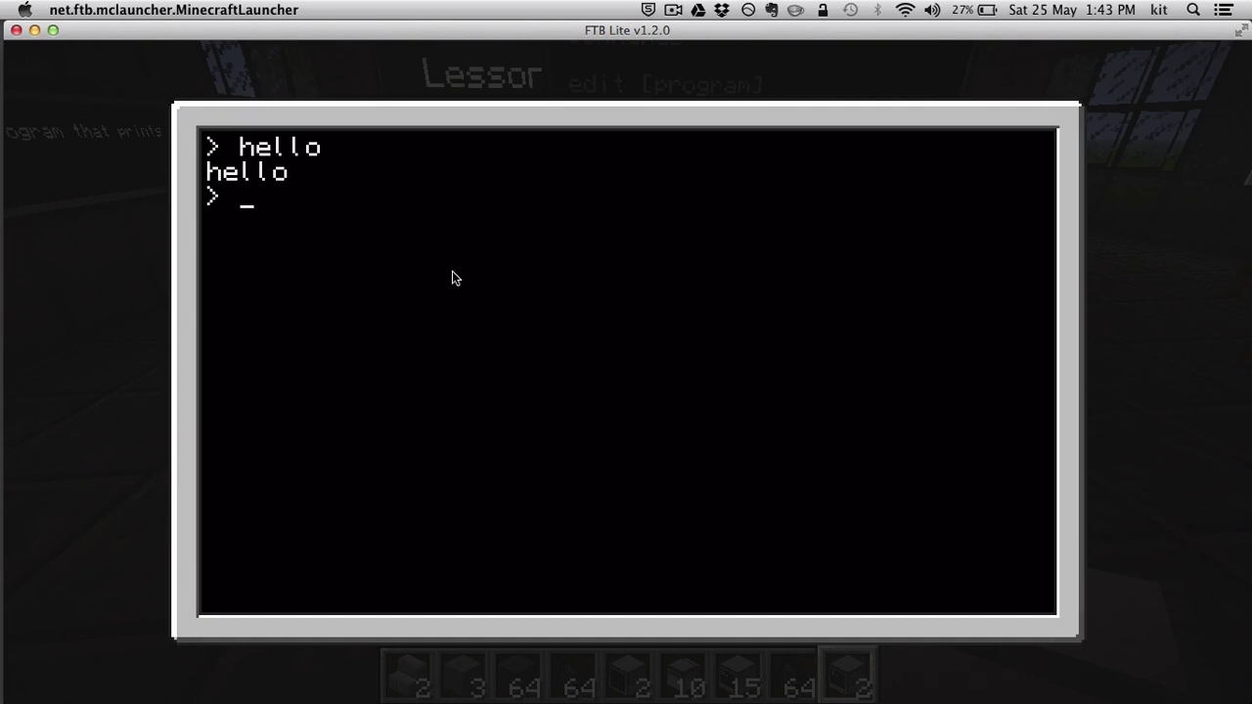
pyautogui.write('ls')
pyautogui.press('Return')
# Delete hello with rm, clear the terminal and close it back to the world.
pyautogui.write('rm hello')
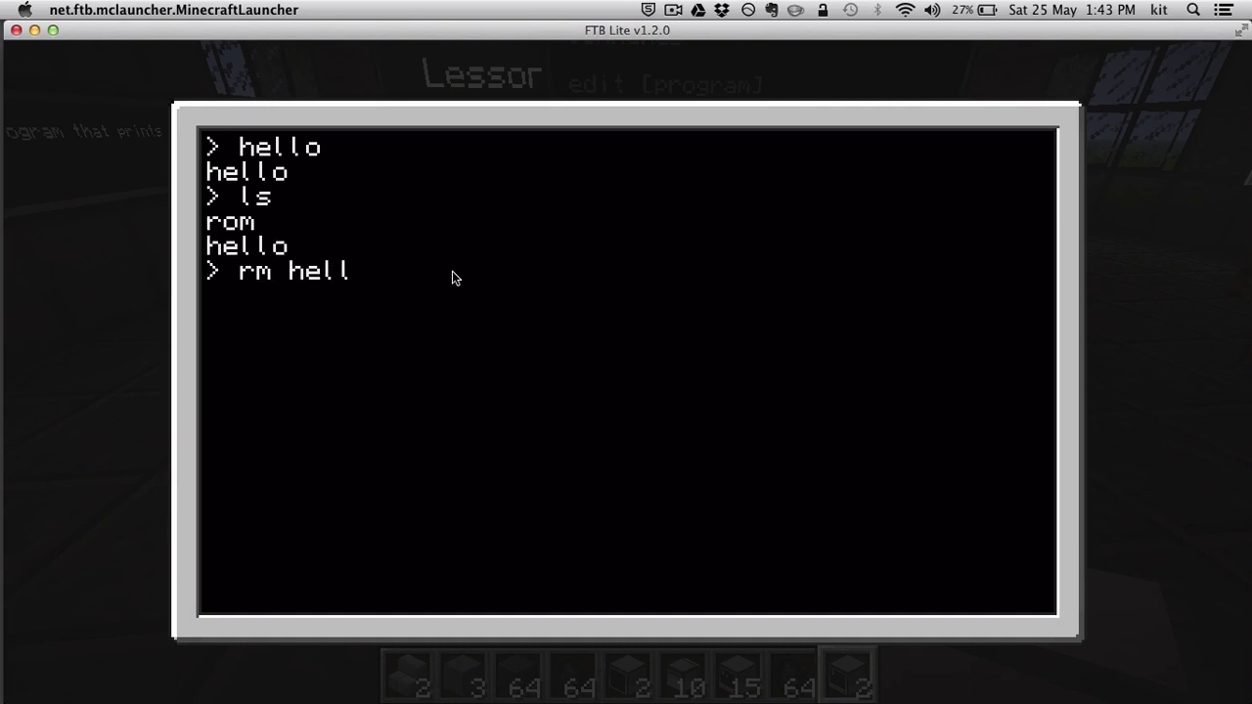
pyautogui.press('Return')
pyautogui.write('clear')
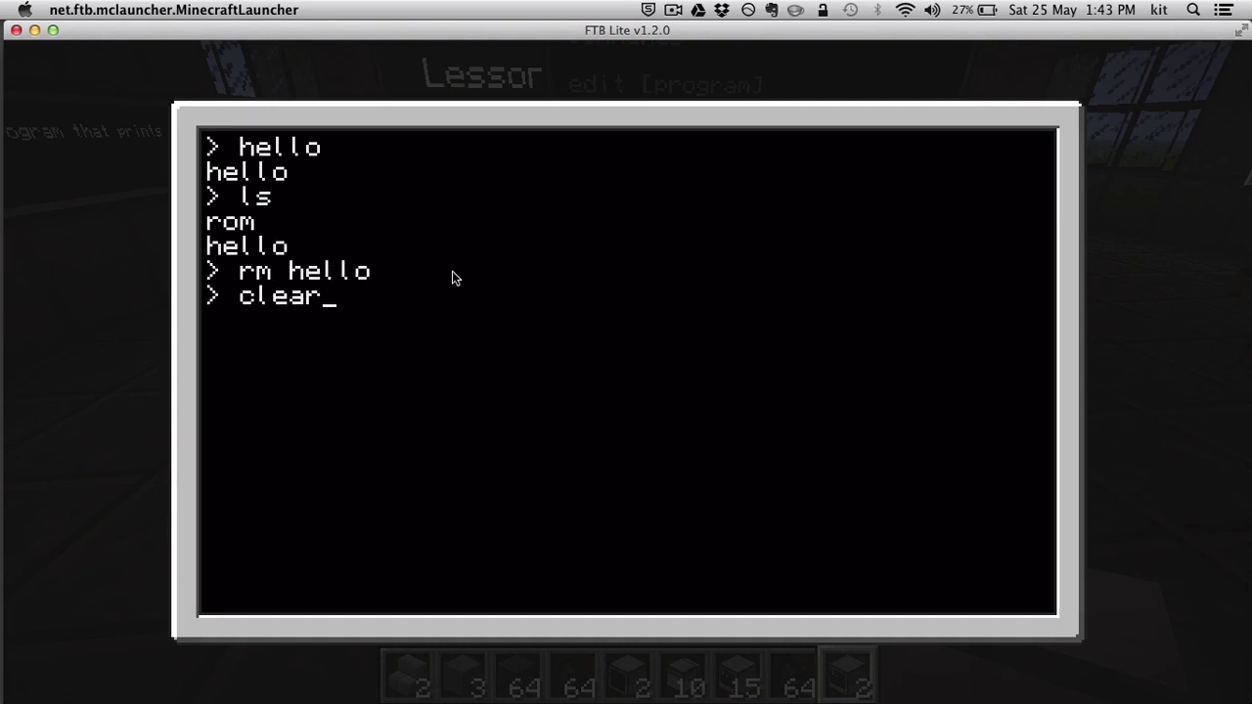
pyautogui.press('Return')
pyautogui.press('Escape')
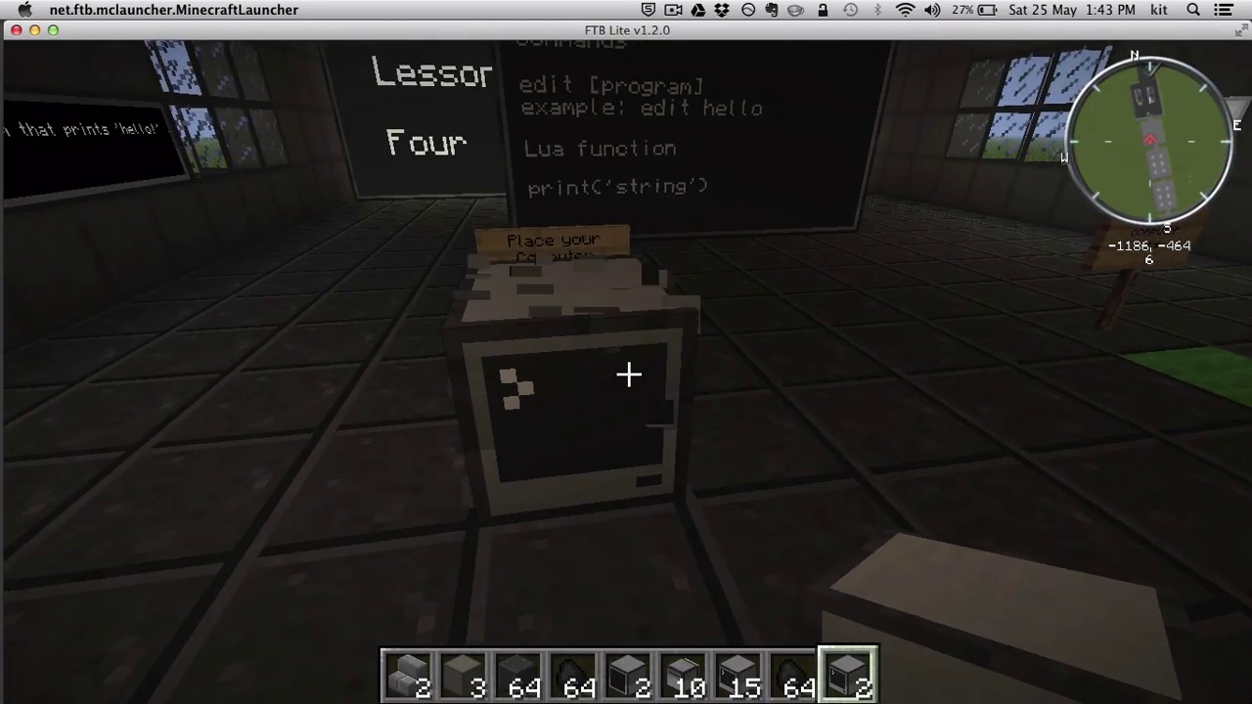
# Break the lesson computer to pick it up and walk over to the Commands board.
pyautogui.click(629, 374)
pyautogui.press('w')
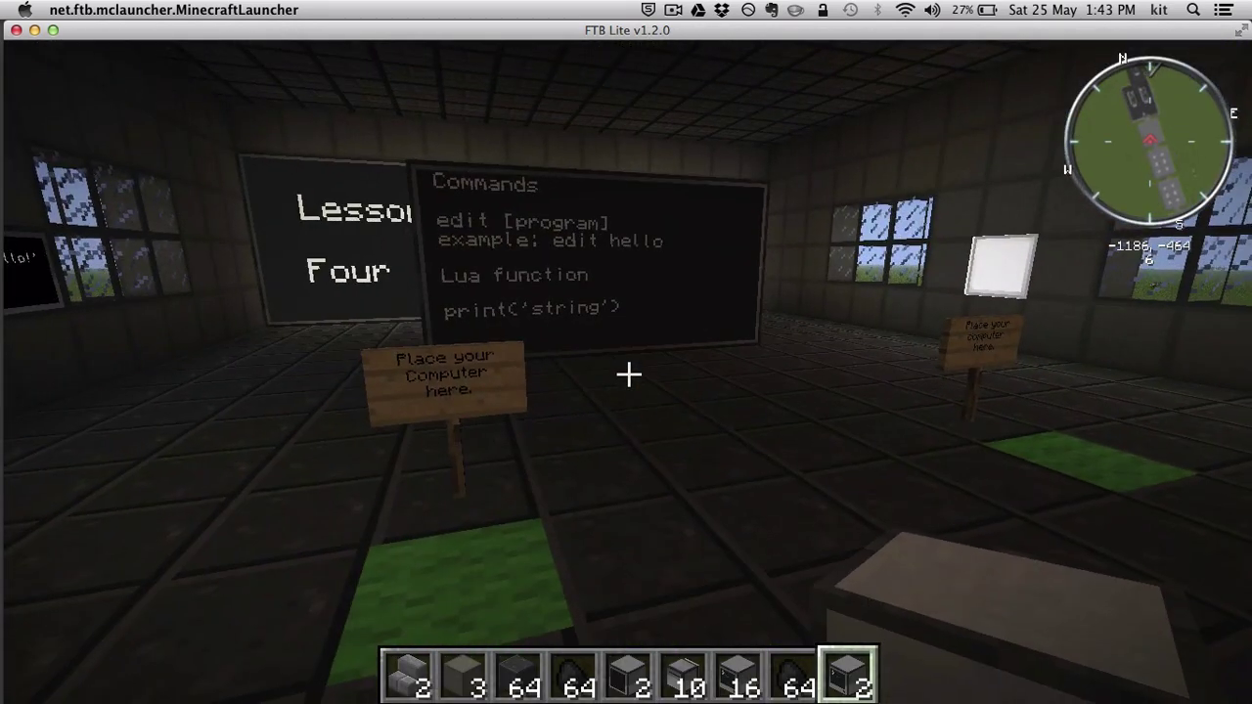
pyautogui.press('w')
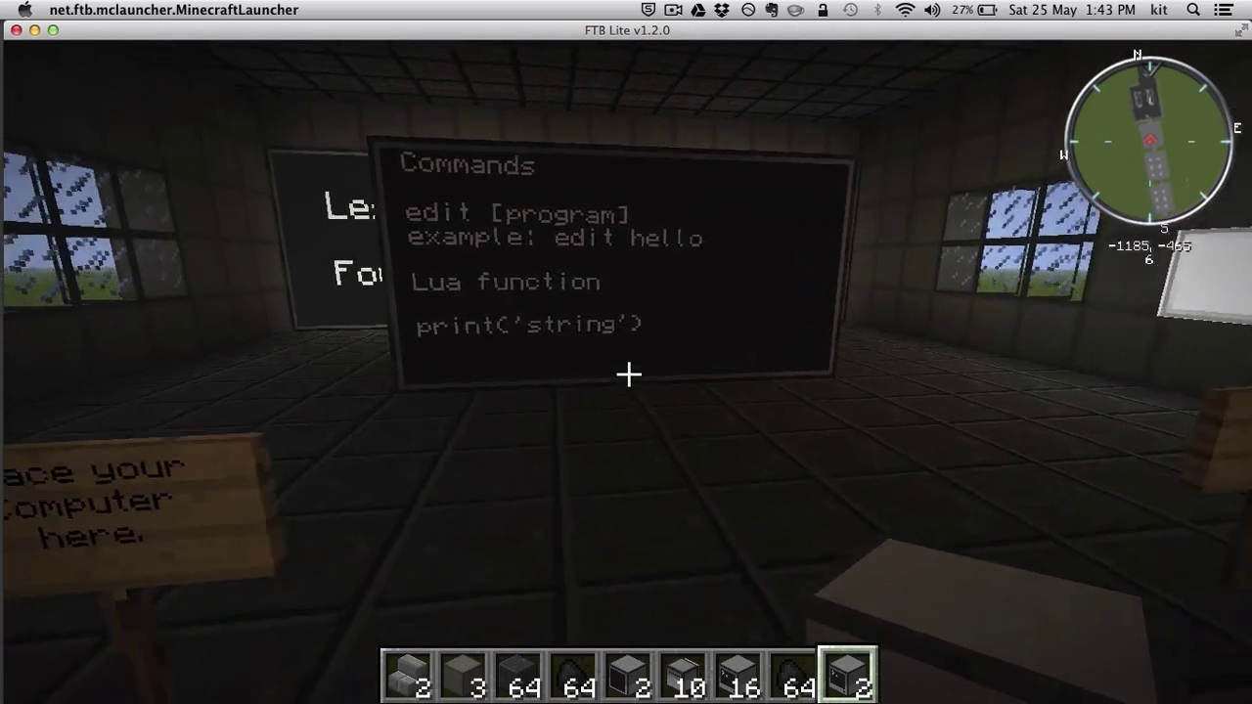
pyautogui.press('w')
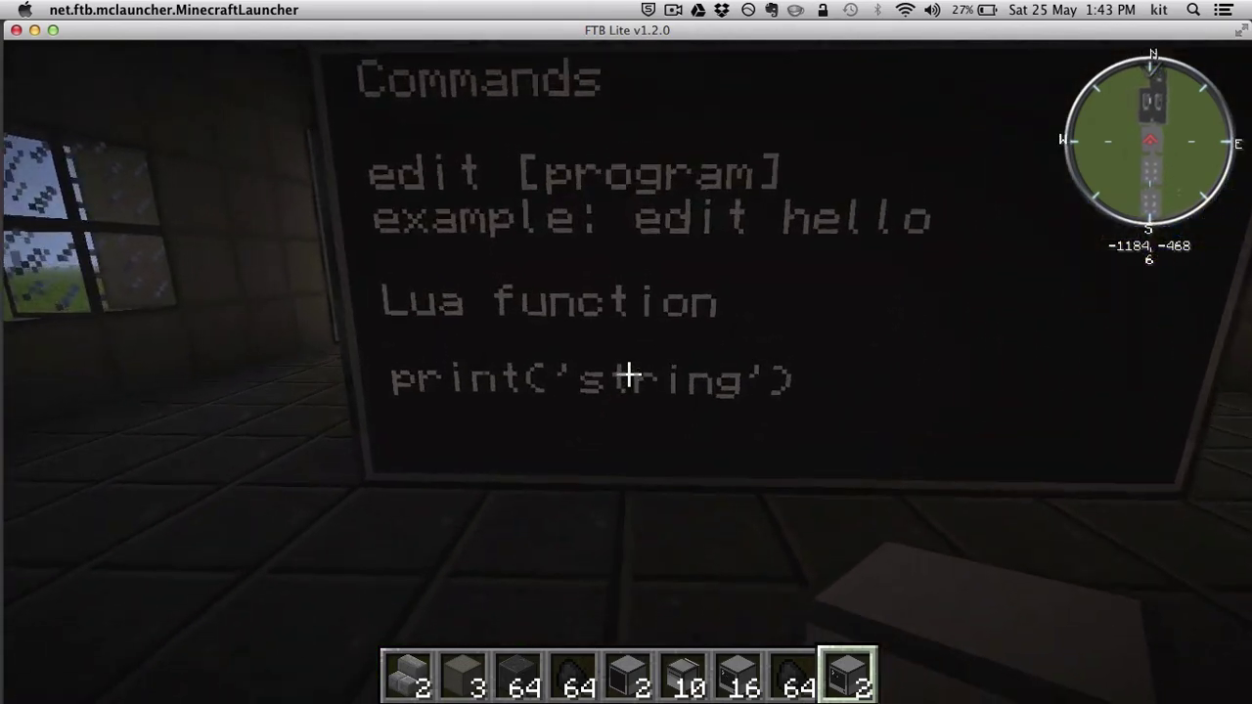
pyautogui.moveTo(628, 374)
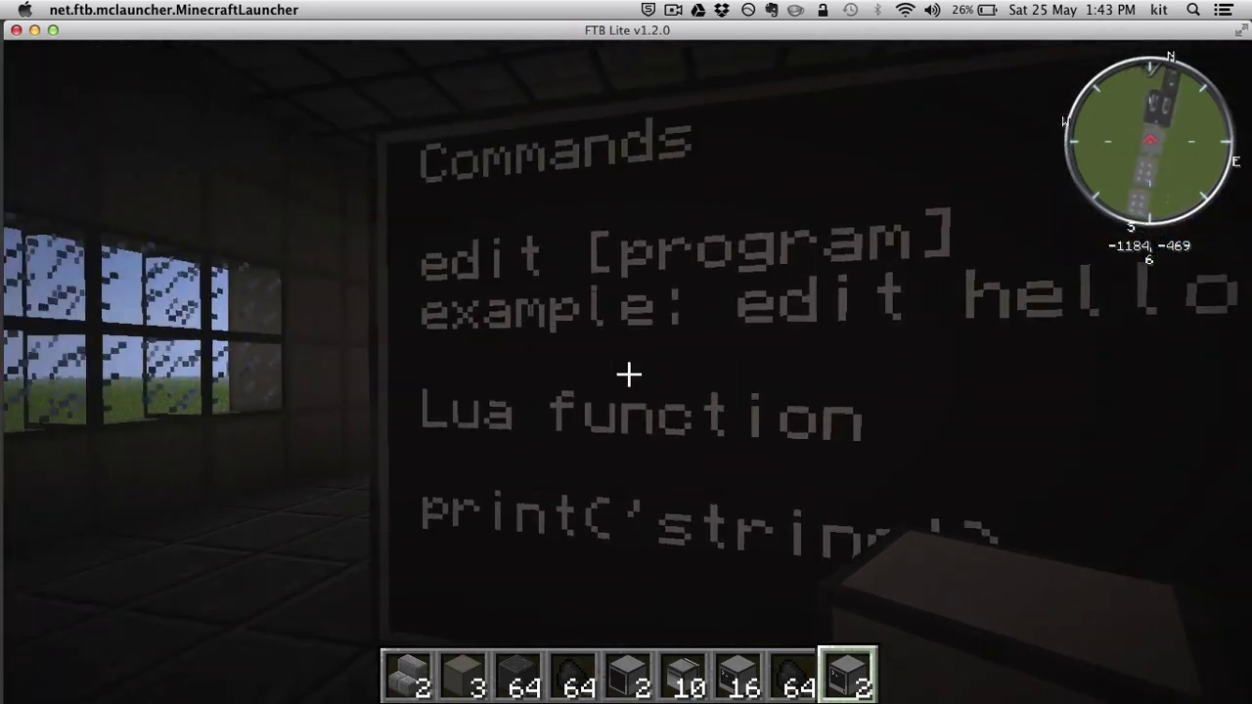
pyautogui.press('w')
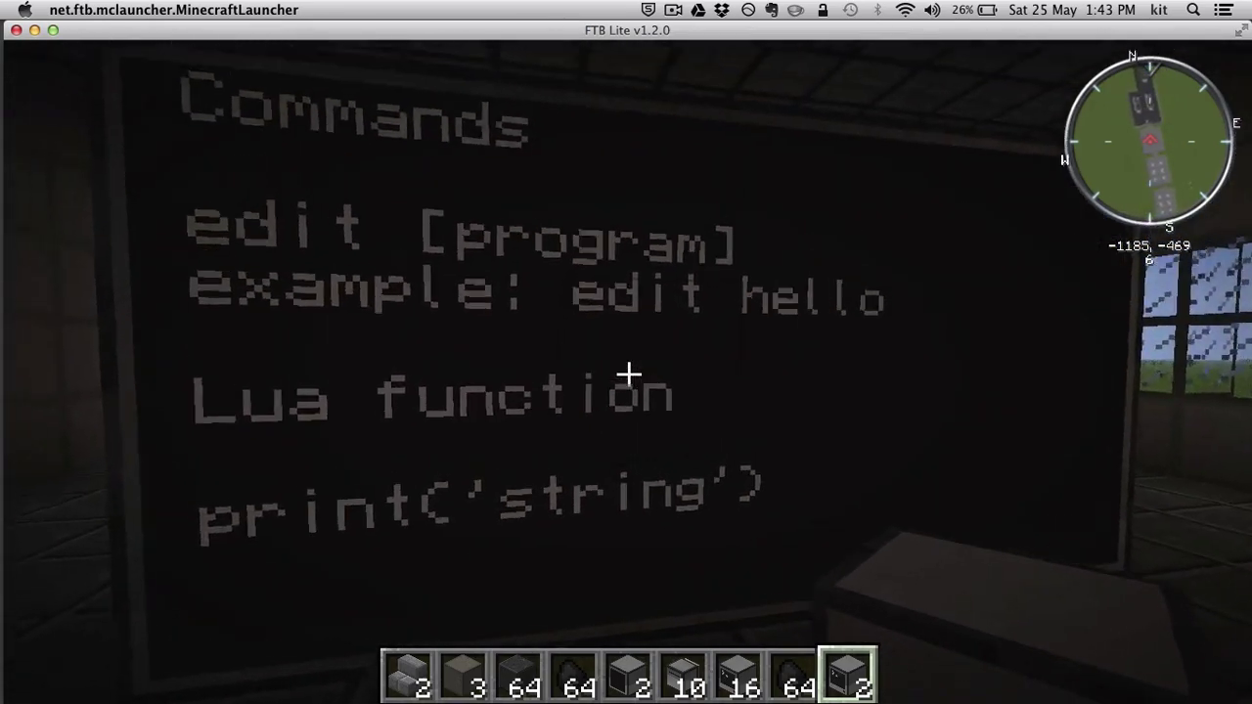
pyautogui.press('w')
pyautogui.press('s')
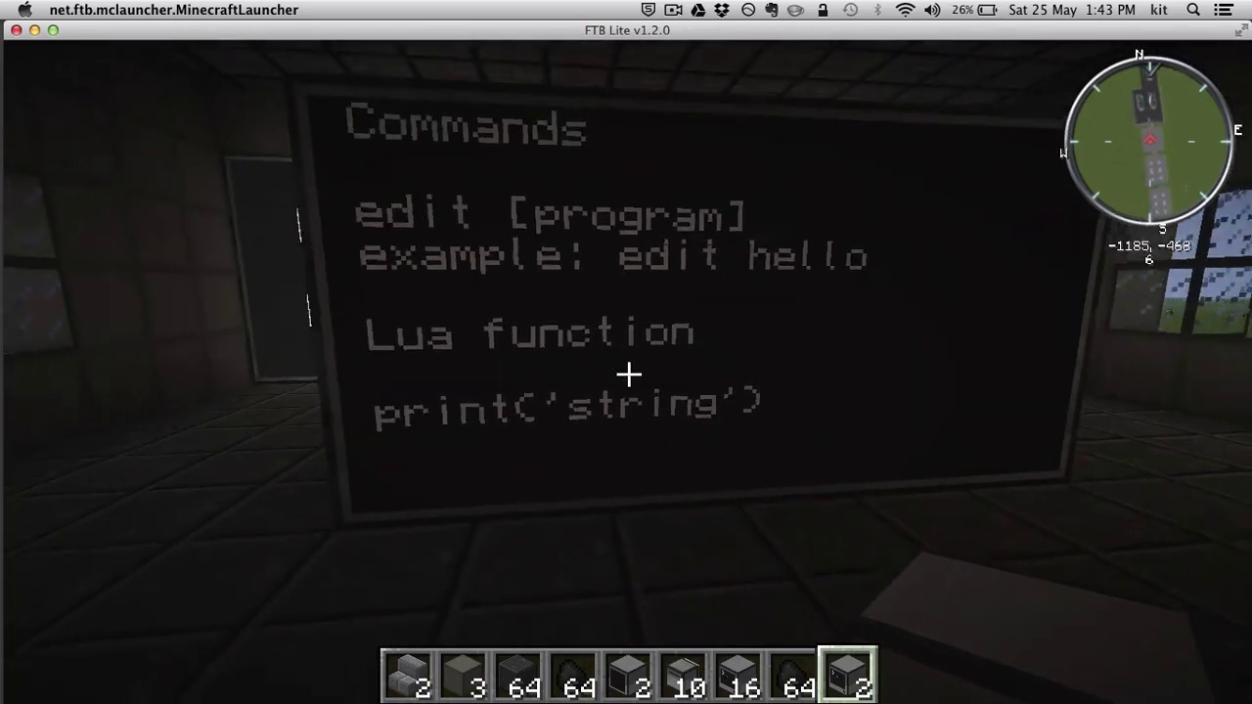
pyautogui.press('w')
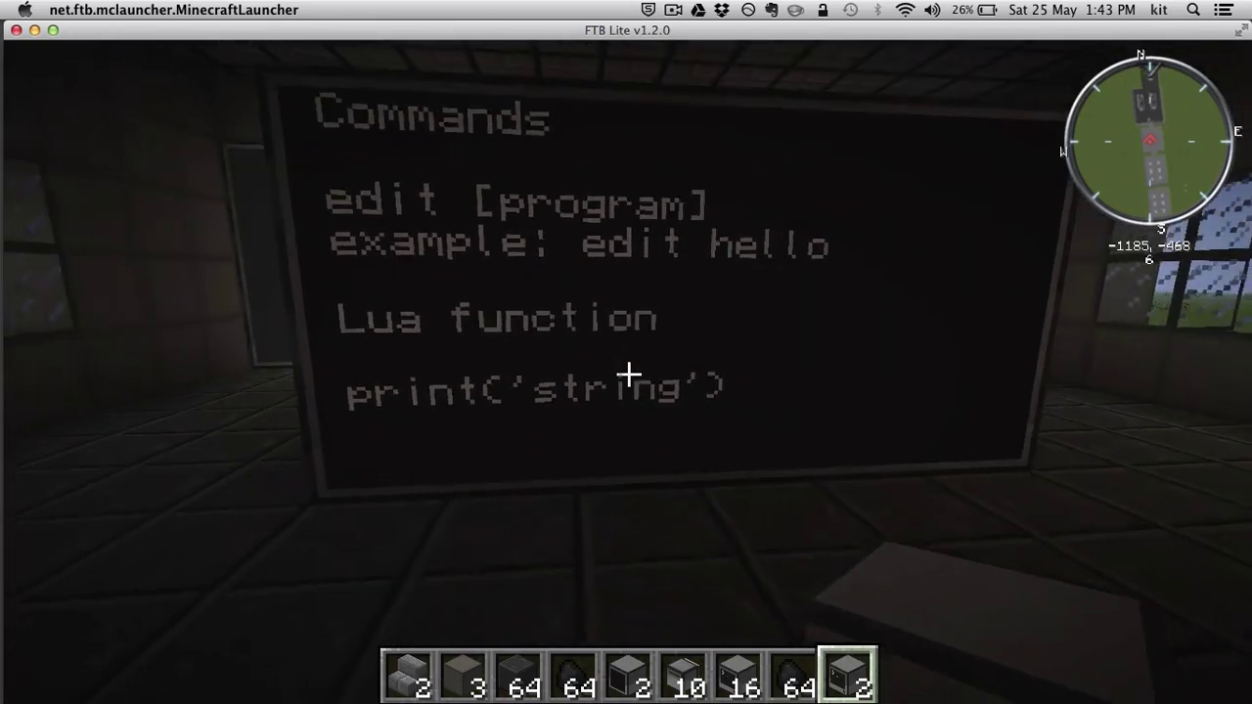
pyautogui.press('w')
pyautogui.press('s')
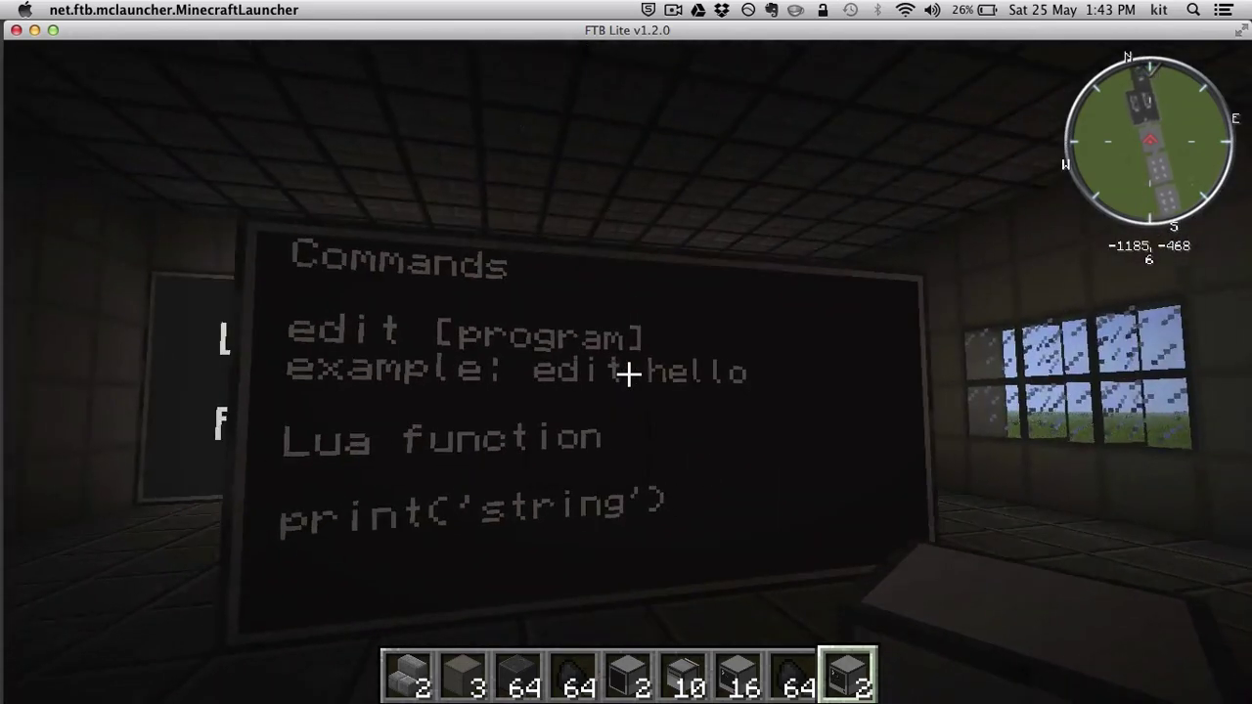
pyautogui.press('w')
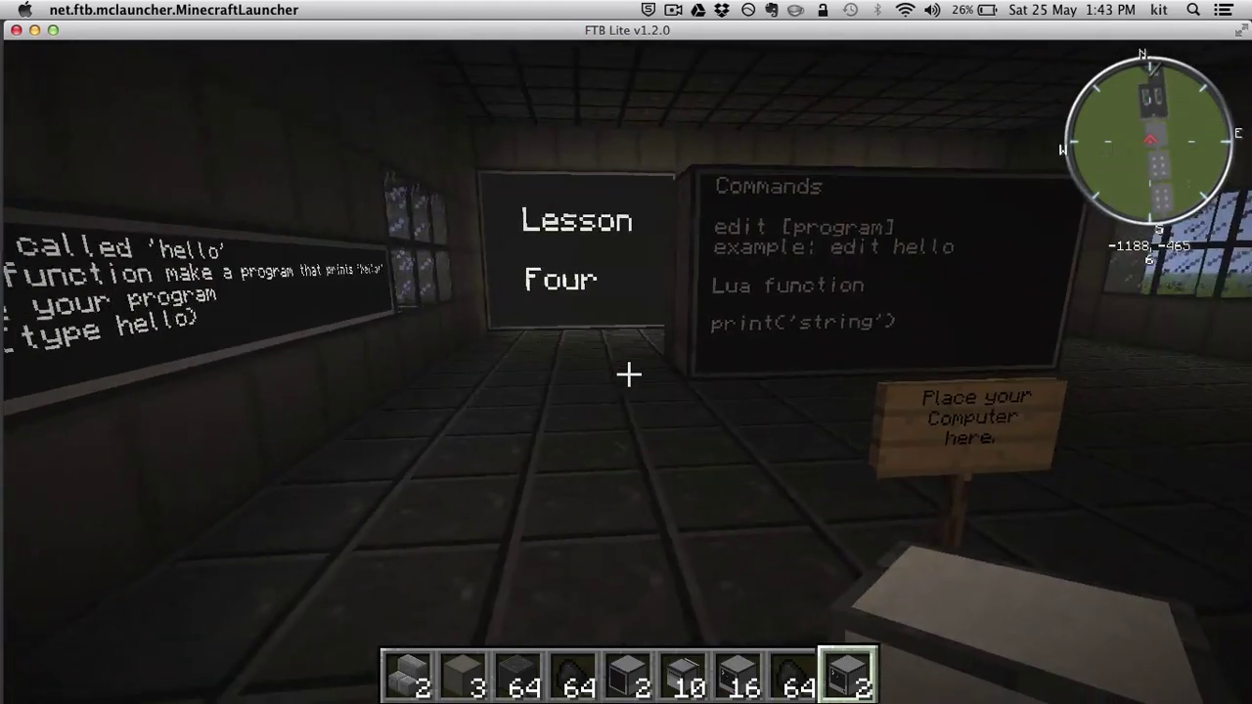
# Walk to the wall computer, open its terminal and list its files with ls.
pyautogui.press('w')
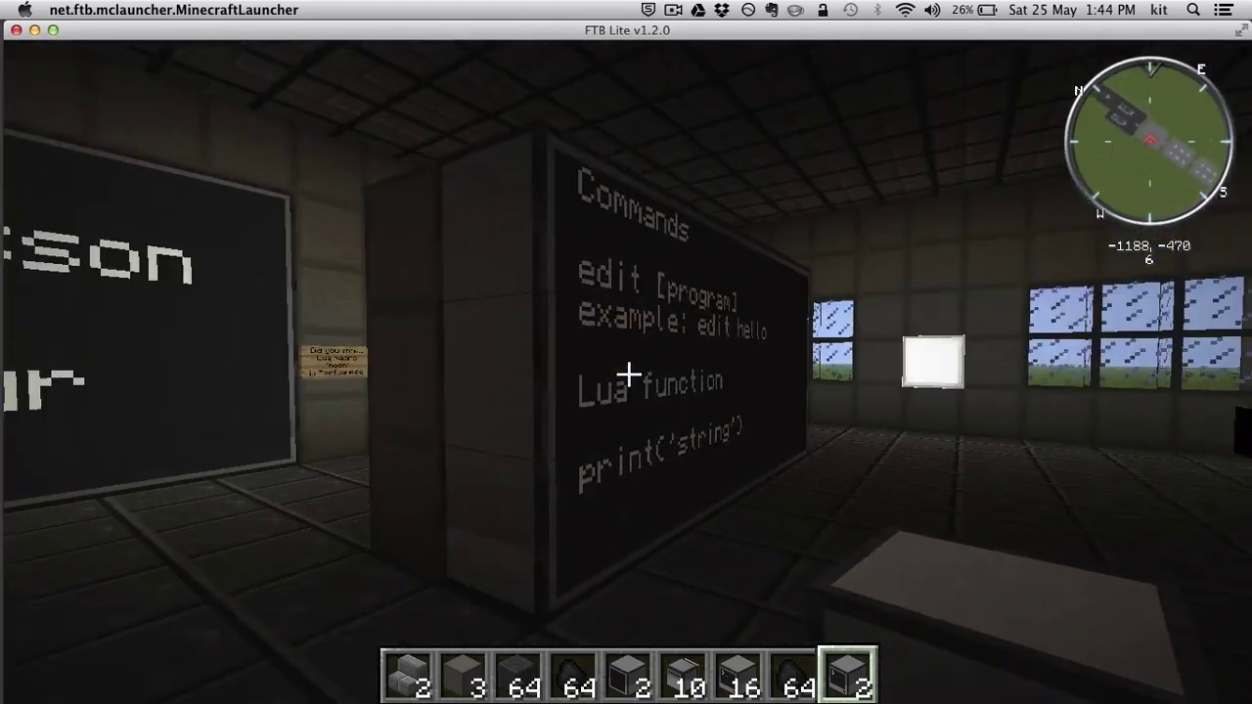
pyautogui.press('w')
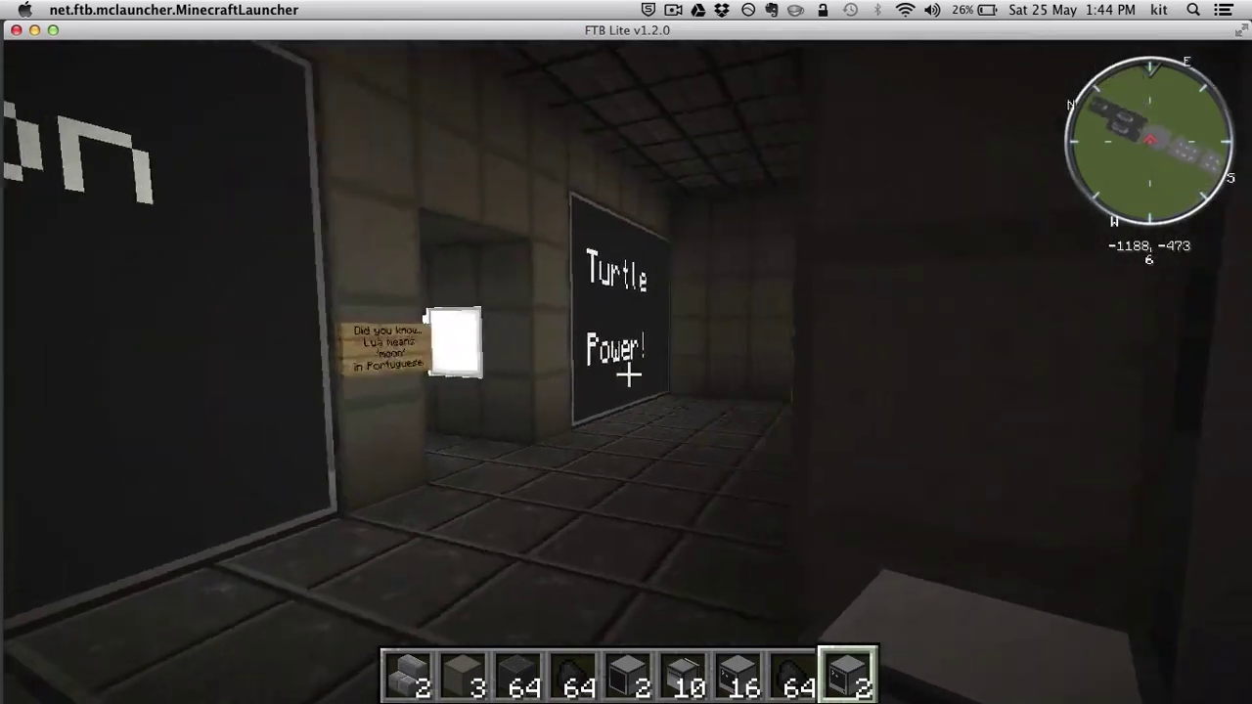
pyautogui.press('w')
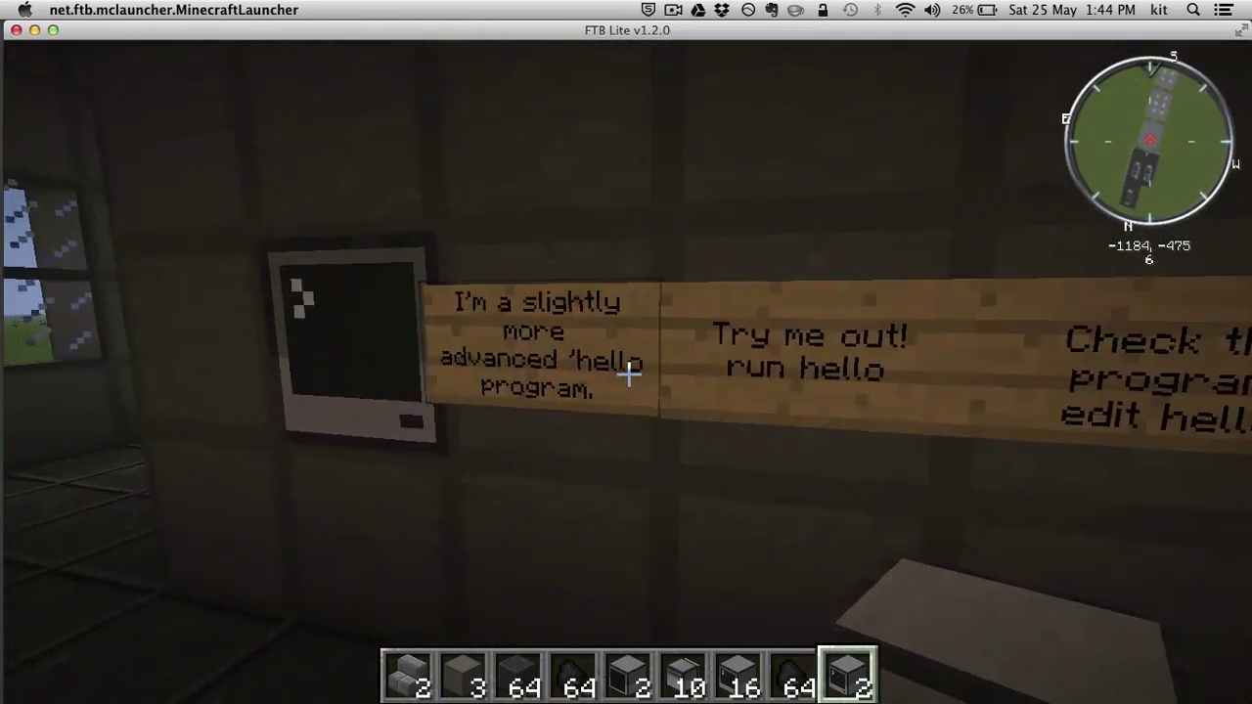
pyautogui.press('s')
pyautogui.press('w')
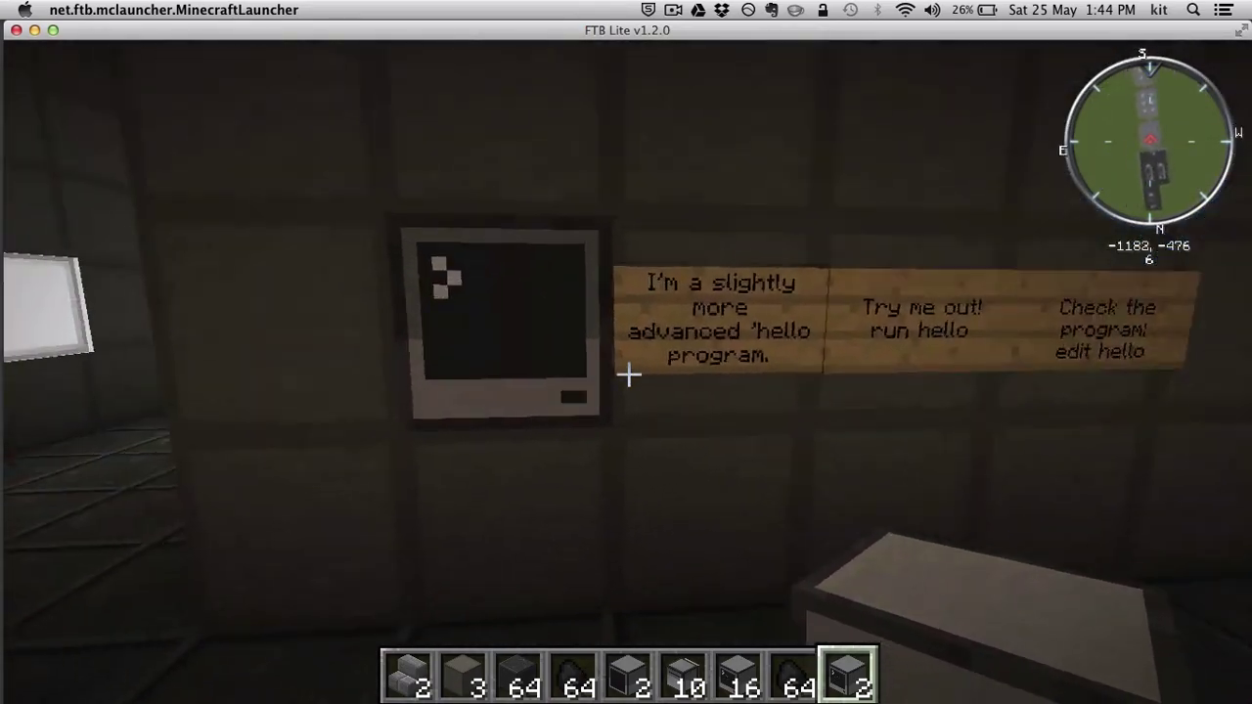
pyautogui.rightClick(628, 373)
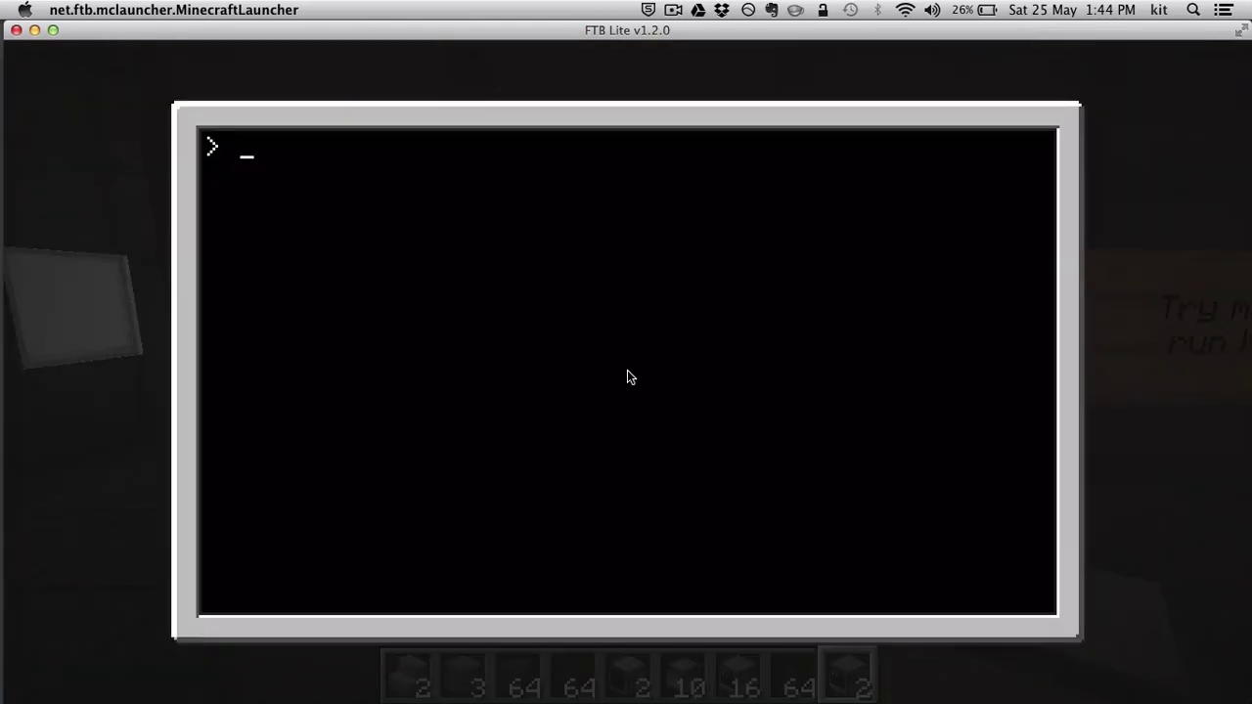
pyautogui.write('ls')
pyautogui.press('Return')
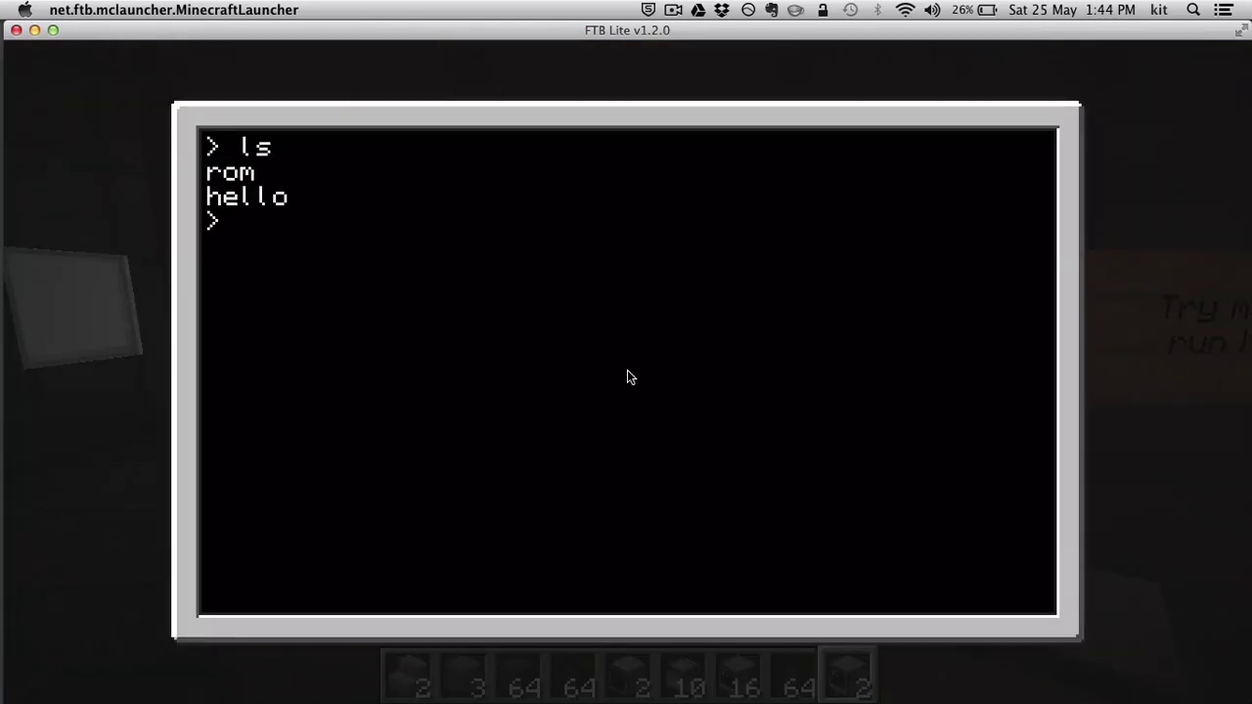
# Run 'hello Fred', then open the program's source with 'edit hello'.
pyautogui.write('hello ')
pyautogui.write('Fred')
pyautogui.press('Return')
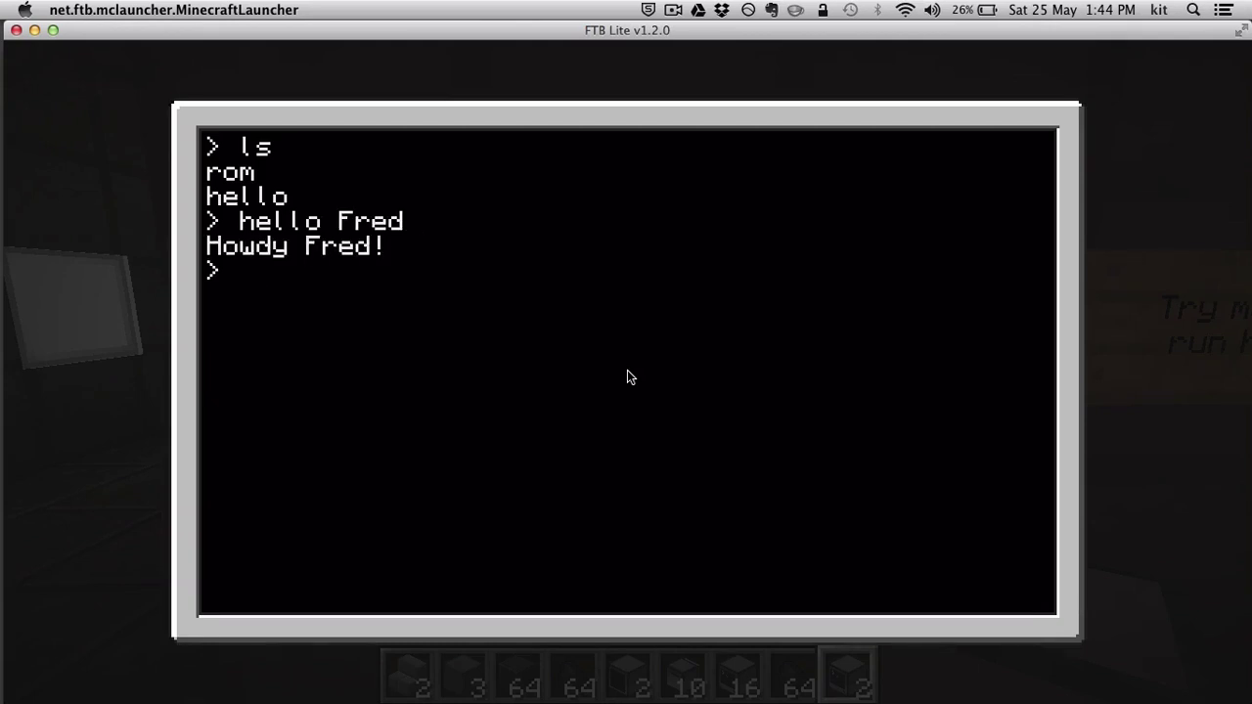
pyautogui.write('edit hello')
pyautogui.press('Return')
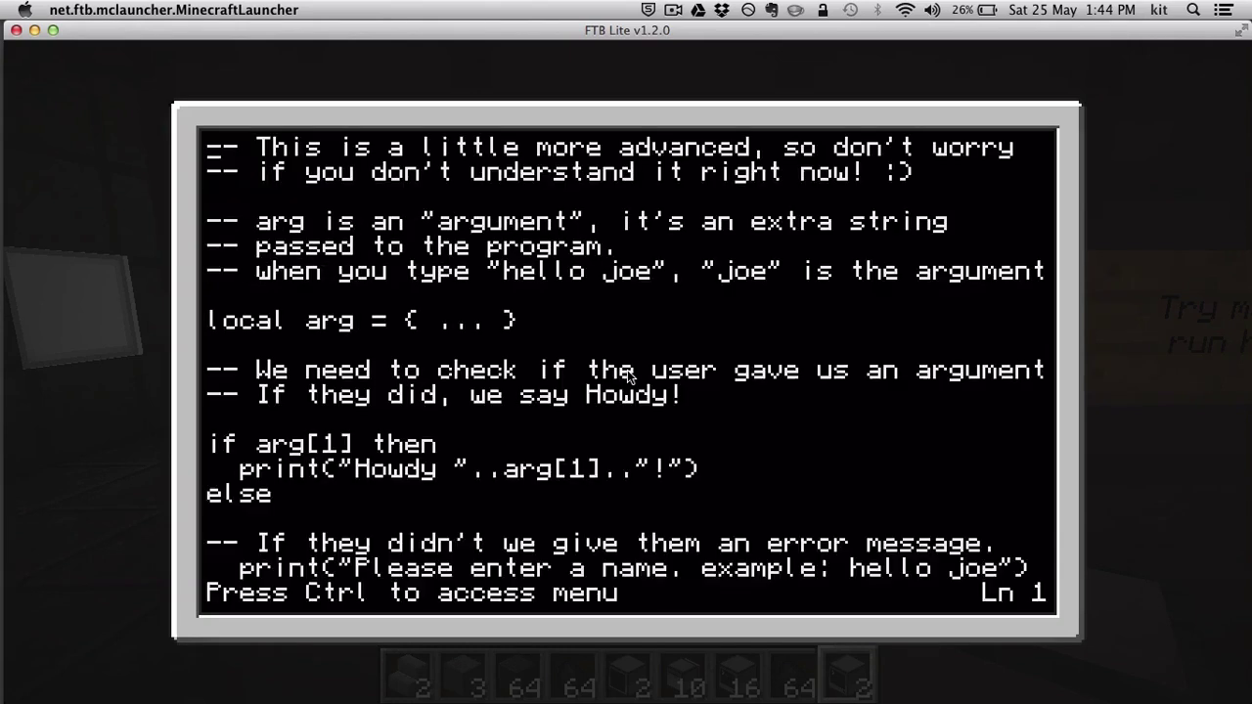
# Move through the hello program's lines to read its code.
pyautogui.press('Down')
pyautogui.press('Up')
pyautogui.press('Down')
pyautogui.press('Down')
pyautogui.press('Down')
pyautogui.press('Down')
pyautogui.press('Down')
pyautogui.press('Down')
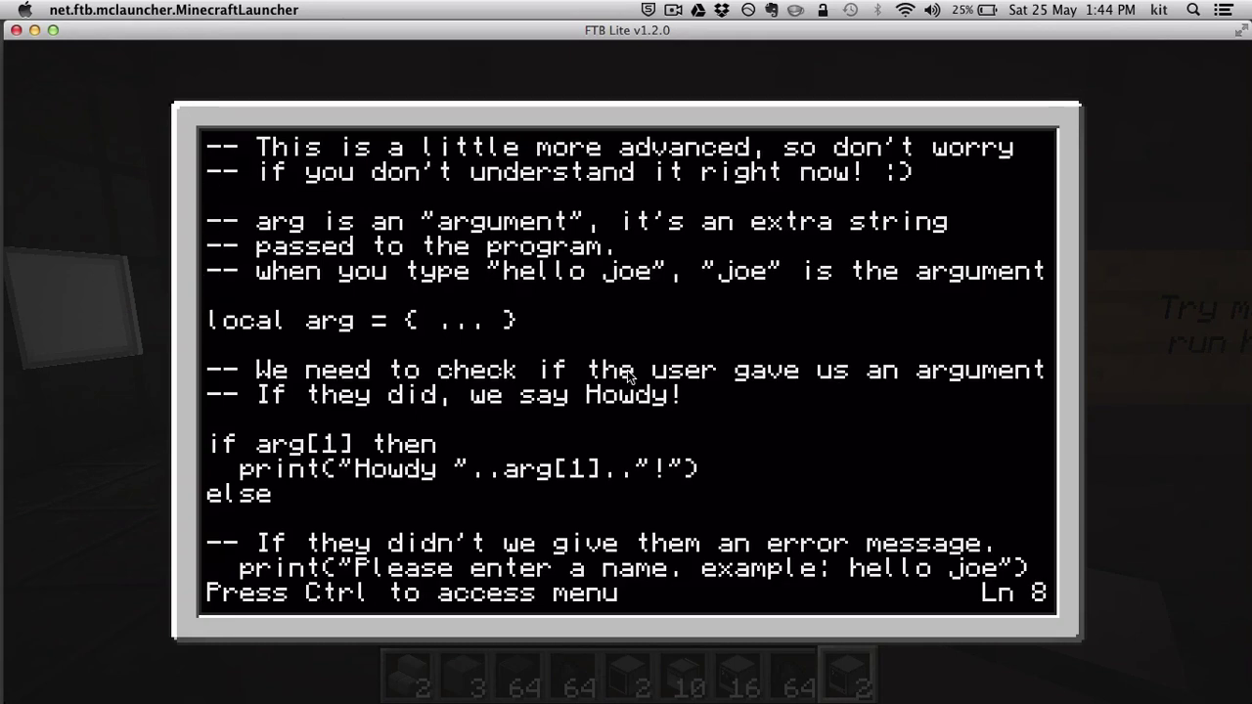
pyautogui.press('Down')
pyautogui.press('Down')
pyautogui.press('Down')
pyautogui.press('Down')
pyautogui.press('Up')
pyautogui.press('Down')
pyautogui.press('Down')
pyautogui.press('Up')
pyautogui.press('Up')
pyautogui.press('Down')
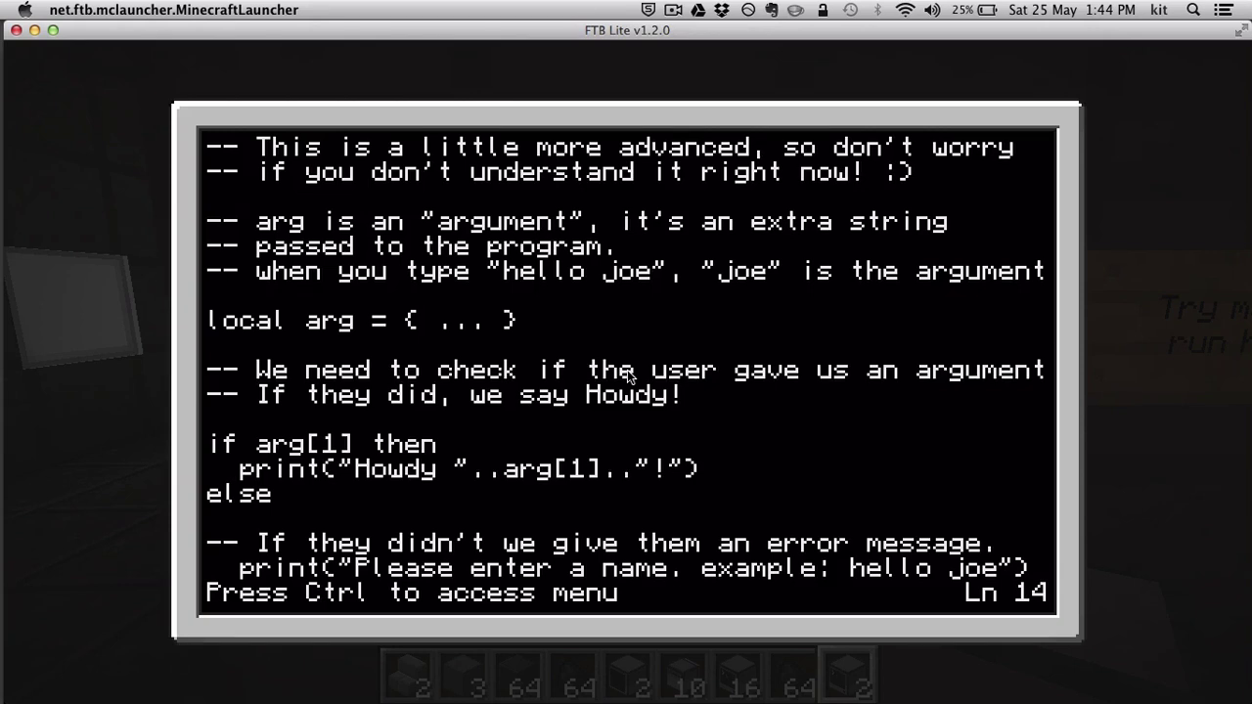
pyautogui.press('Up')
# Add an 'end' line at the bottom and leave the editor back to the world.
pyautogui.press('Down')
pyautogui.press('Down')
pyautogui.press('Down')
pyautogui.write('end')
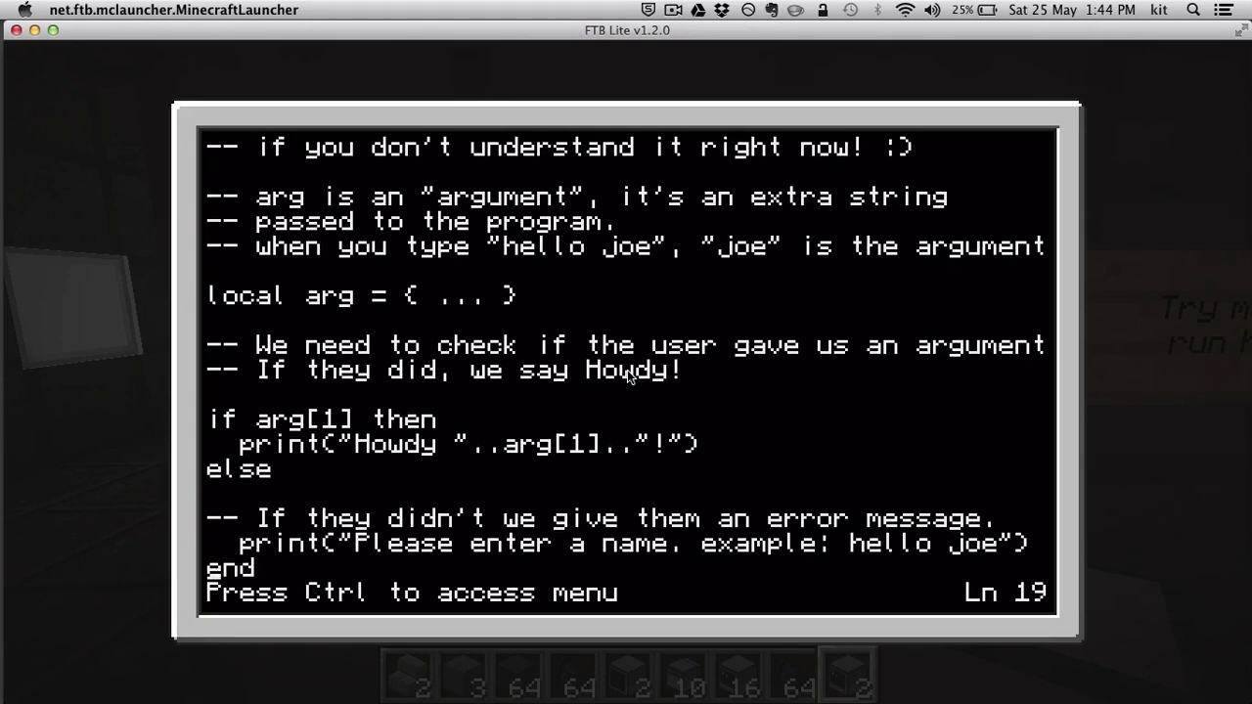
pyautogui.press('ctrl')
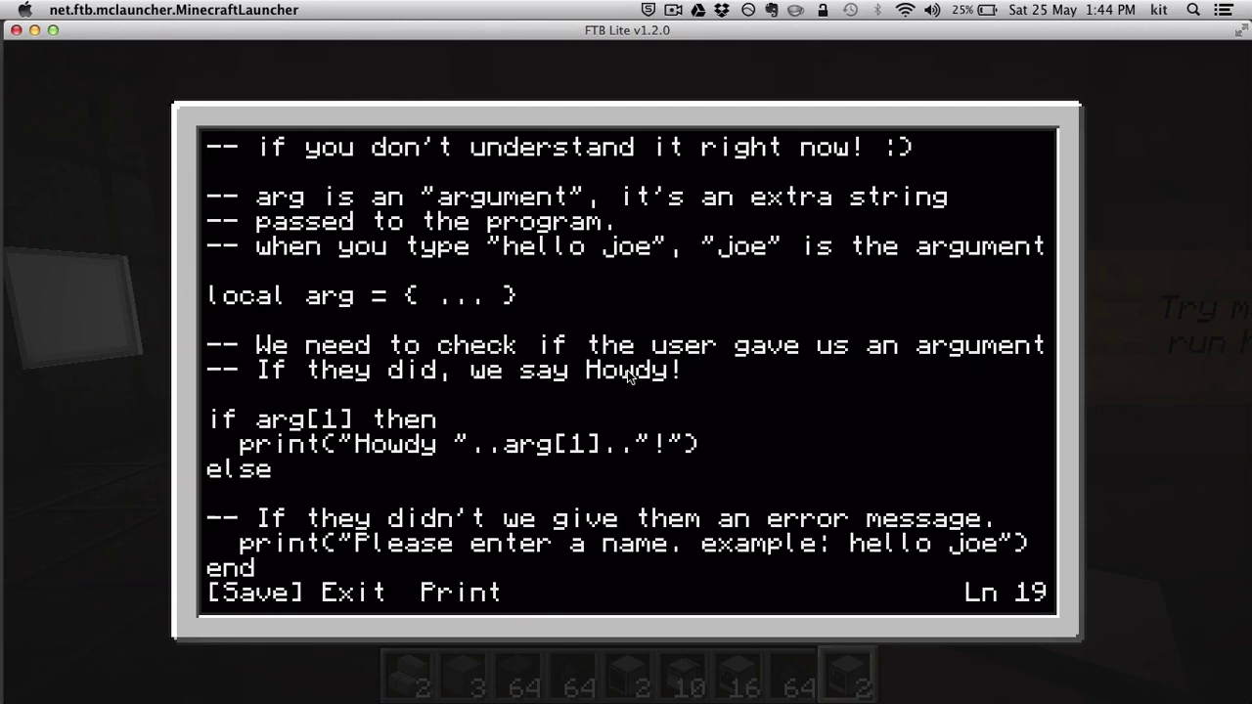
pyautogui.press('Escape')
# Walk from the hello display past the Lesson Four board and down the corridor toward the maze.
pyautogui.moveTo(617, 369)
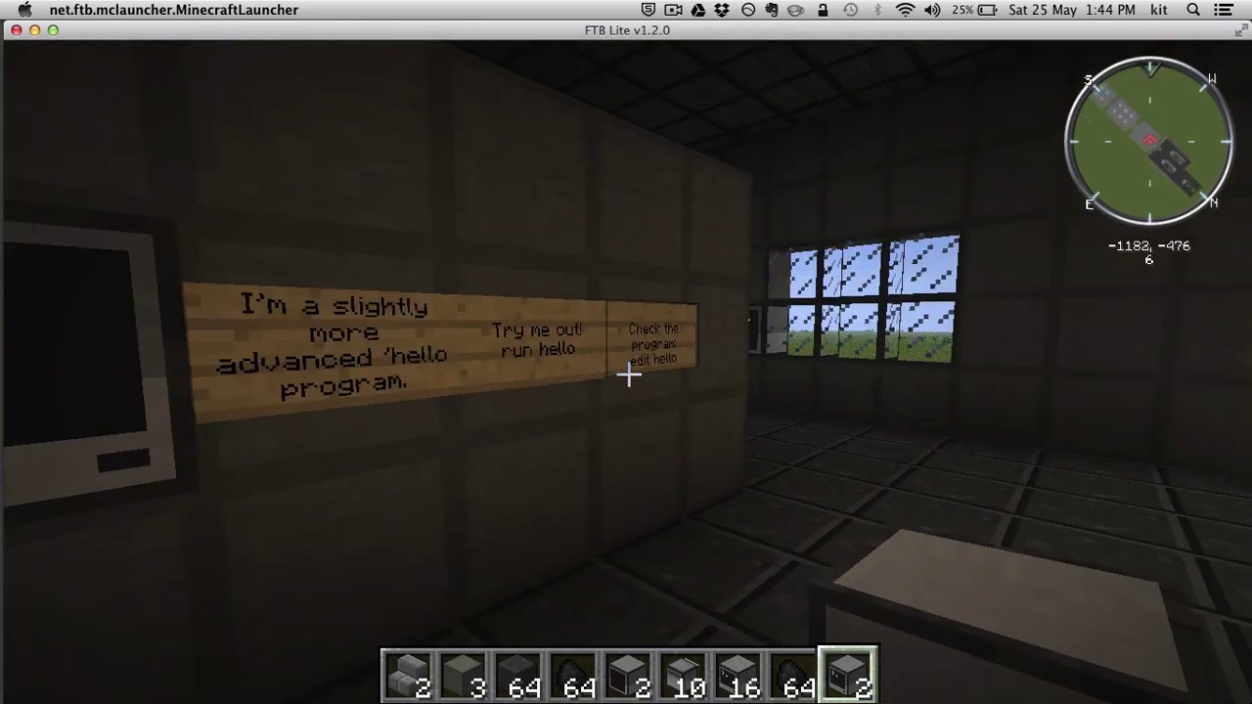
pyautogui.press('w')
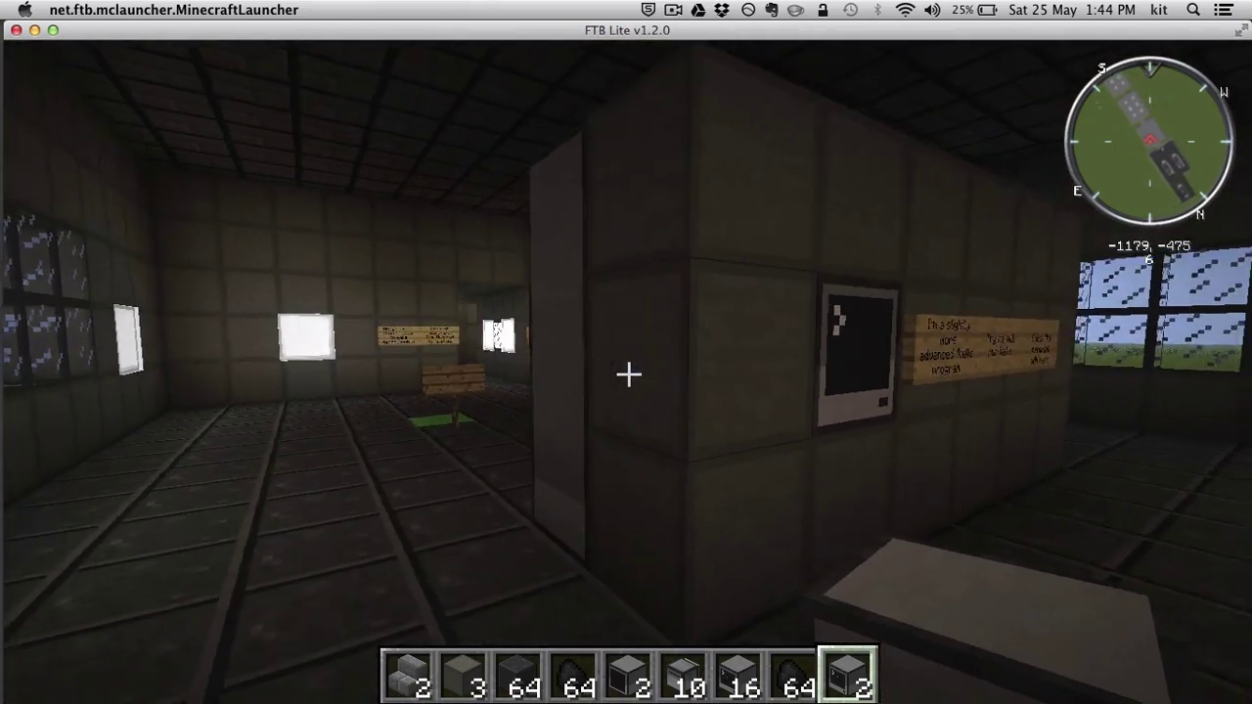
pyautogui.press('w')
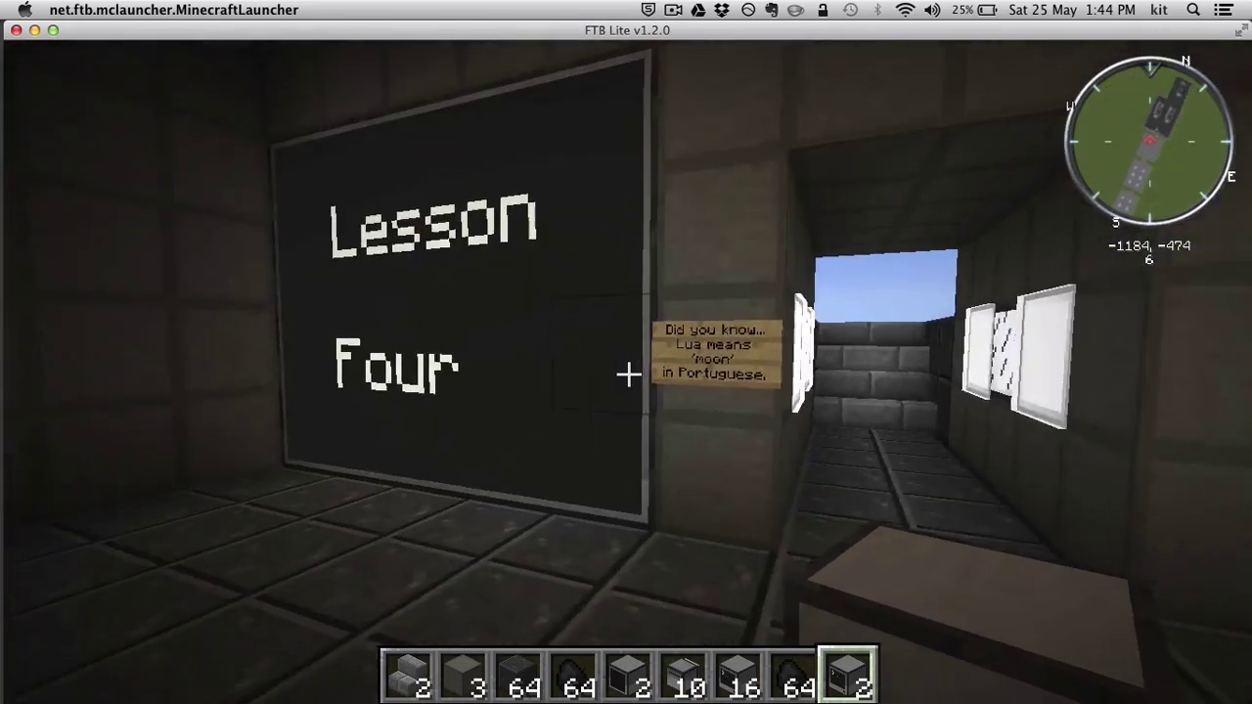
pyautogui.press('w')
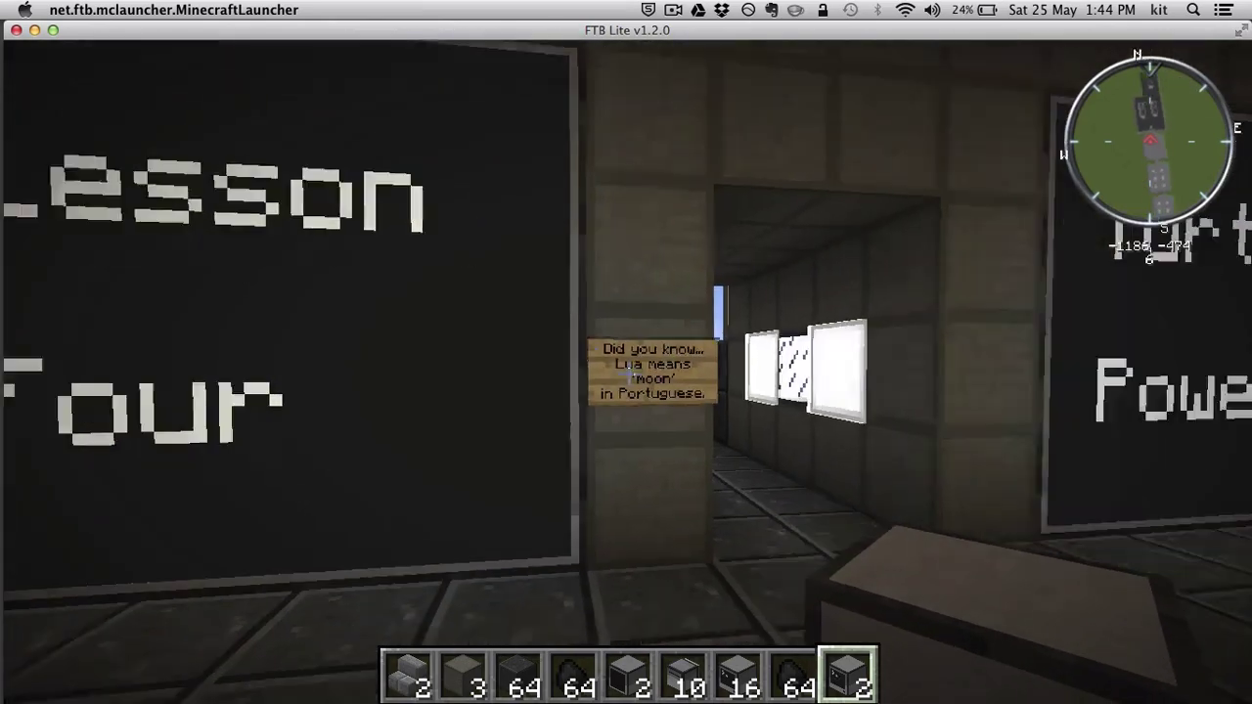
pyautogui.press('d')
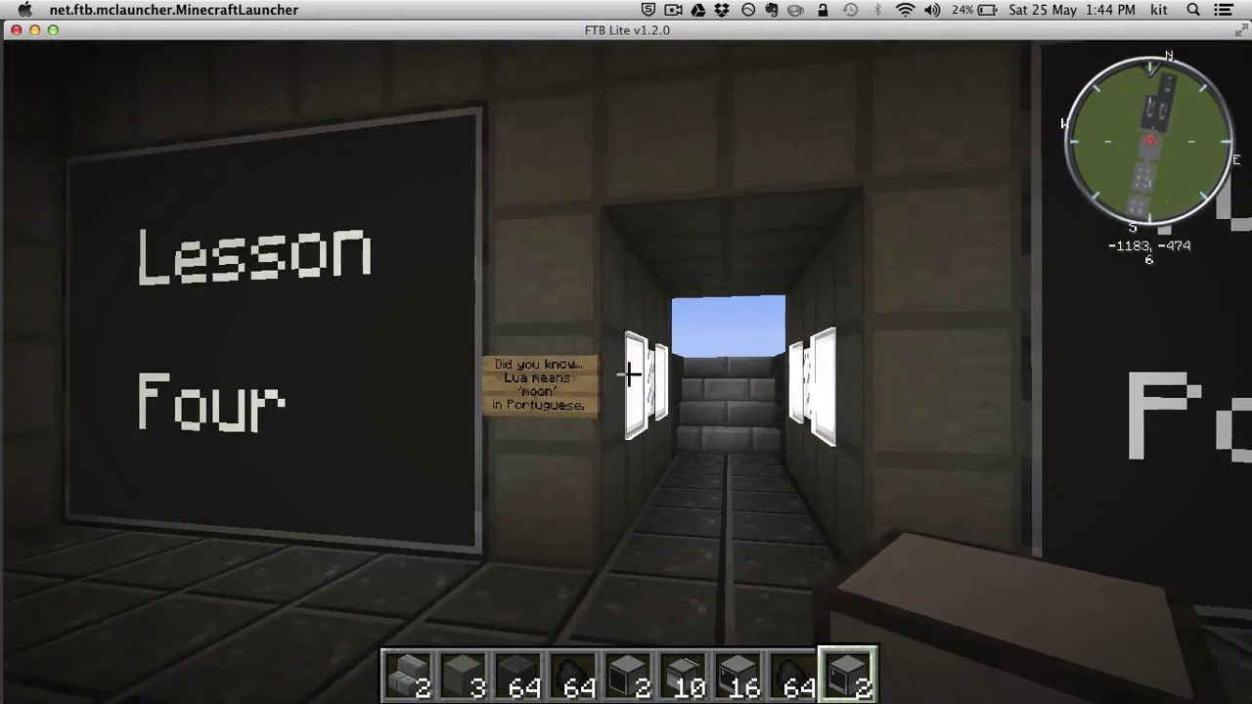
pyautogui.press('w')
pyautogui.press('w')
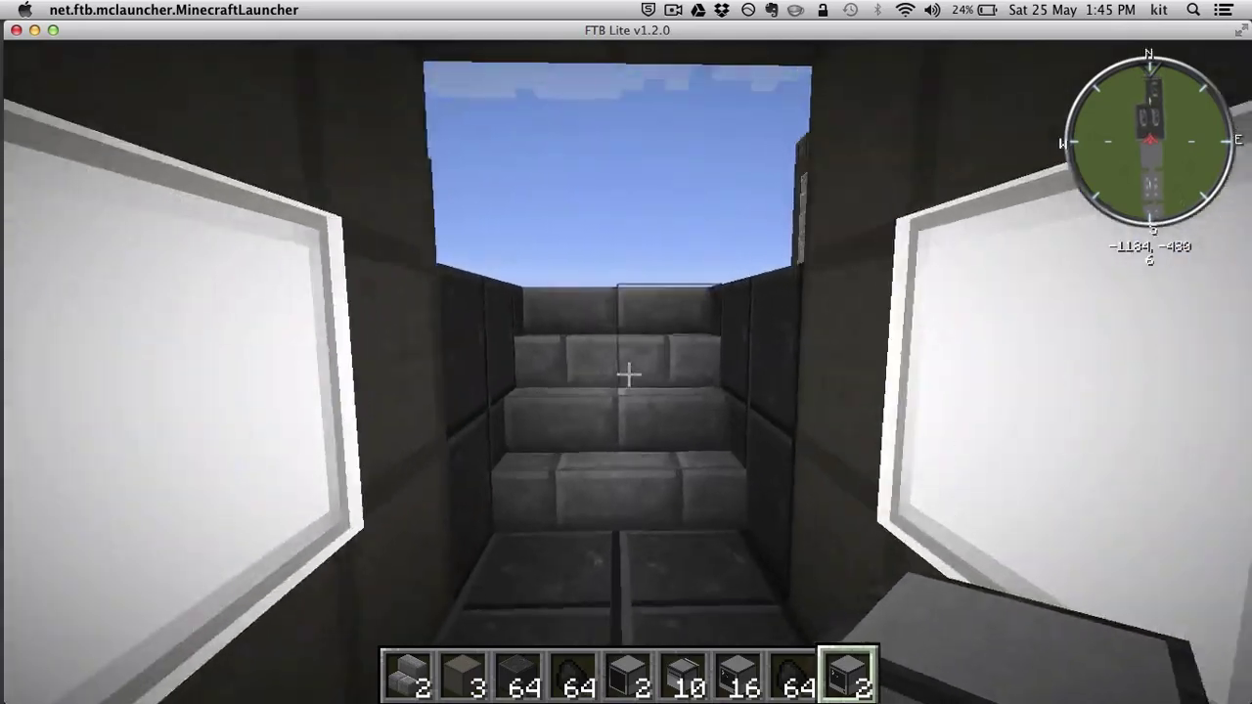
pyautogui.press('w')
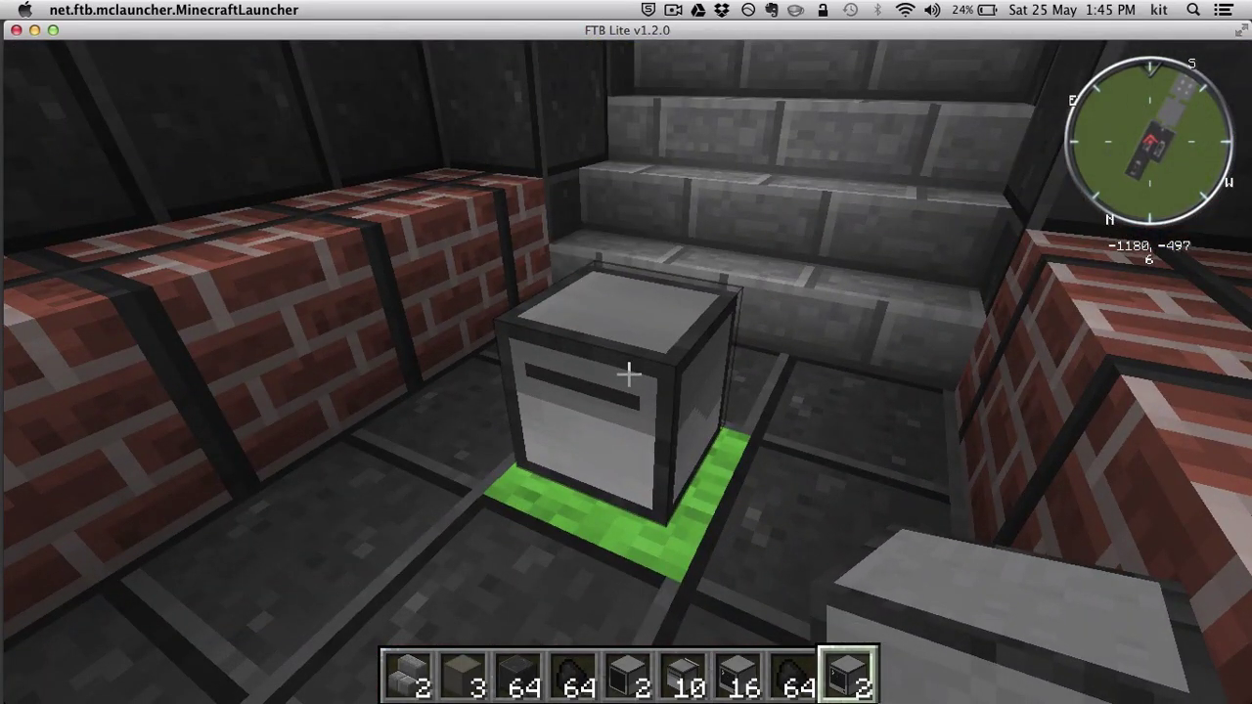
# Step up to the maze turtle, open the inventory and browse the ComputerCraft tab's turtle items.
pyautogui.press('w')
pyautogui.press('e')
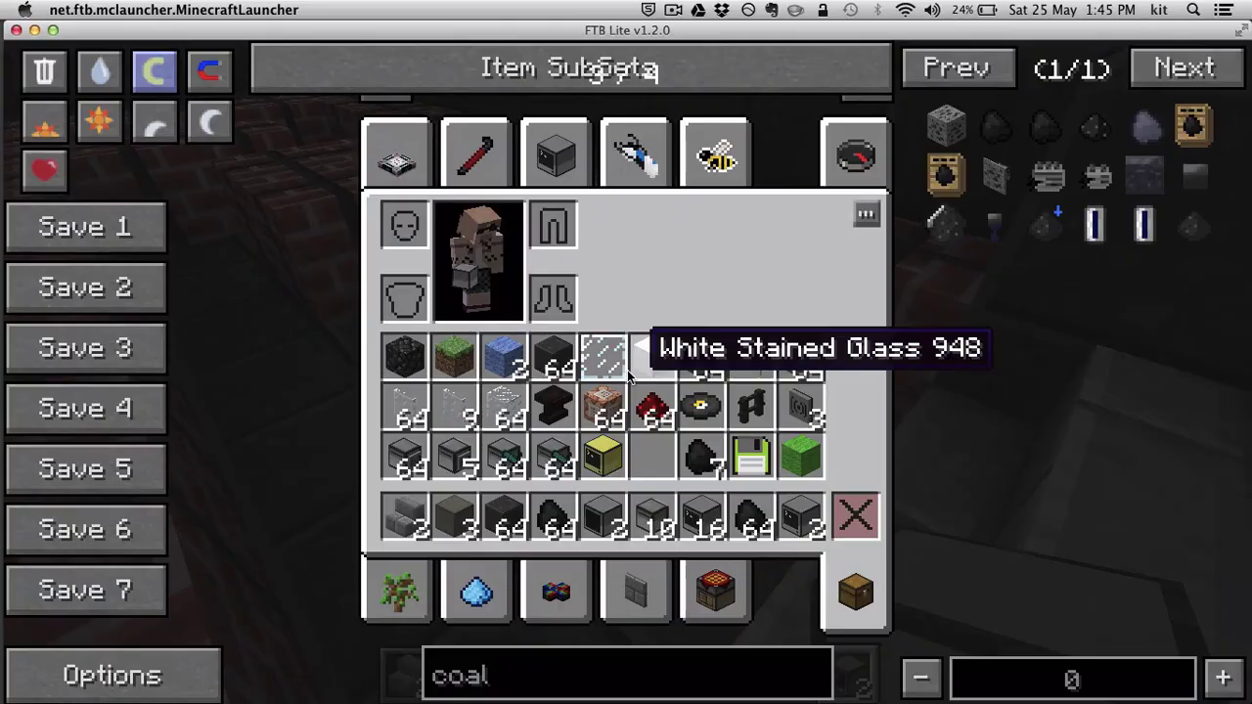
pyautogui.click(572, 152)
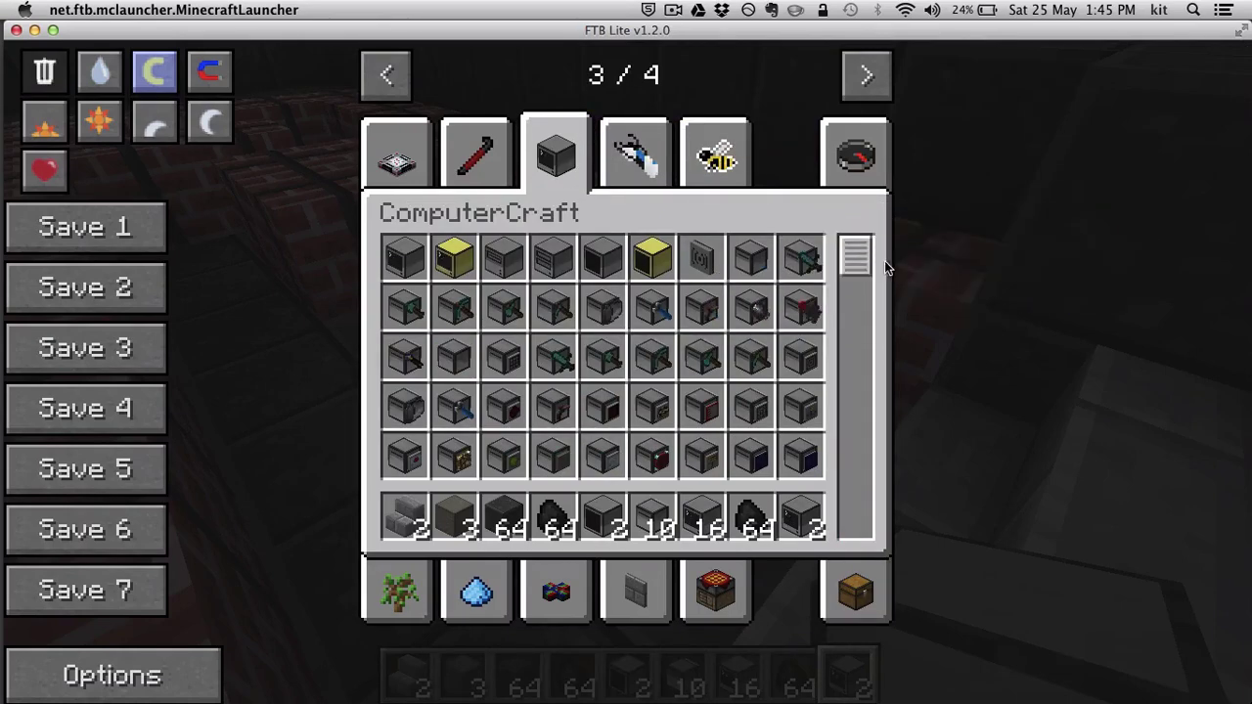
pyautogui.scroll(-3, 717, 315)
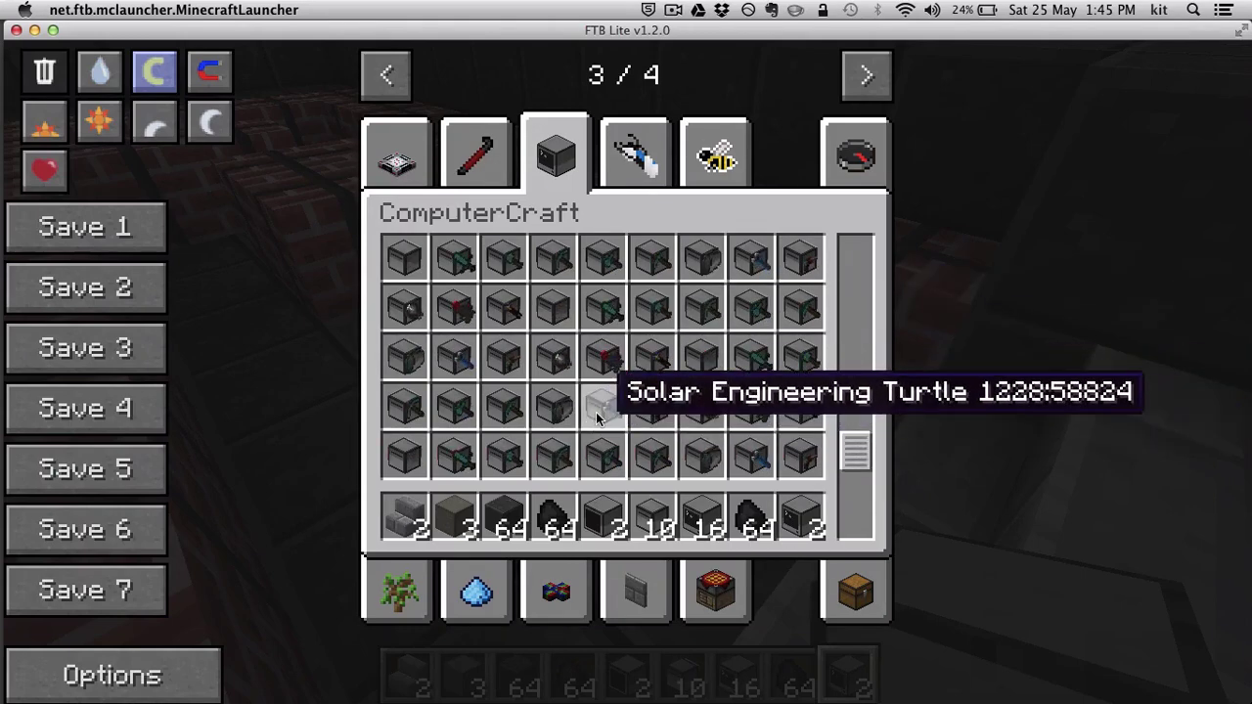
# Close the inventory and walk over to read the Turtle Functions board.
pyautogui.press('e')
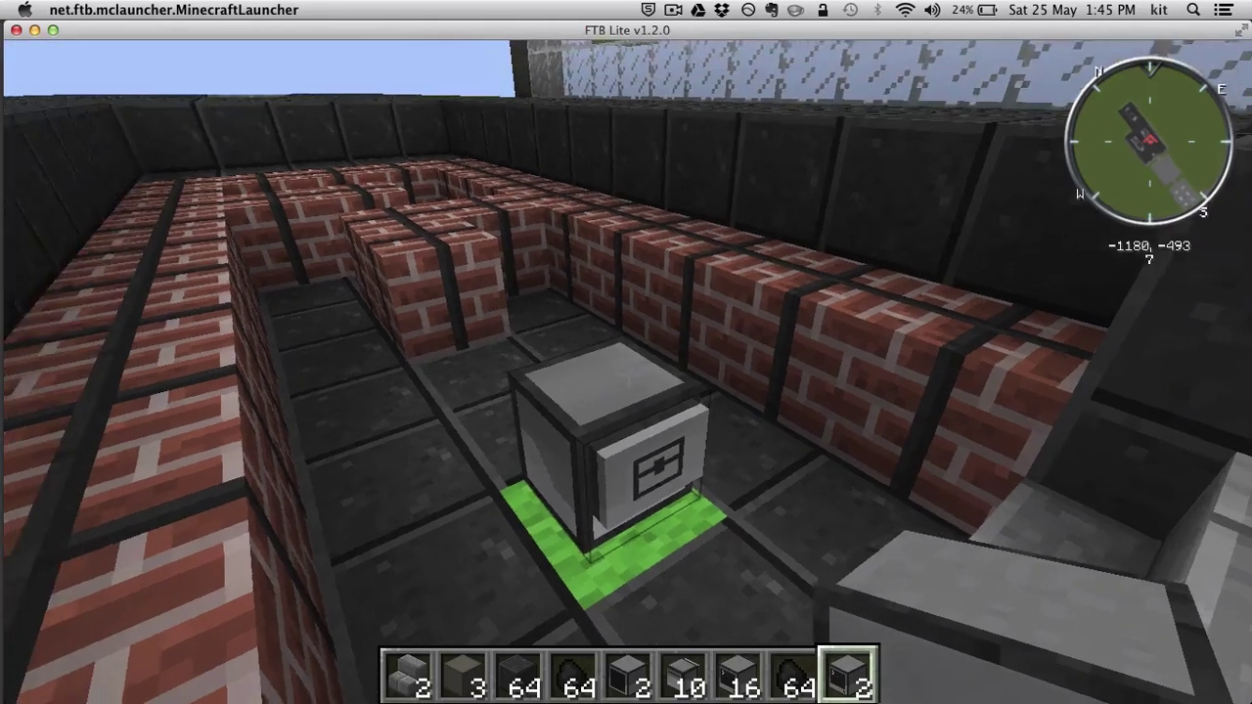
pyautogui.press('w')
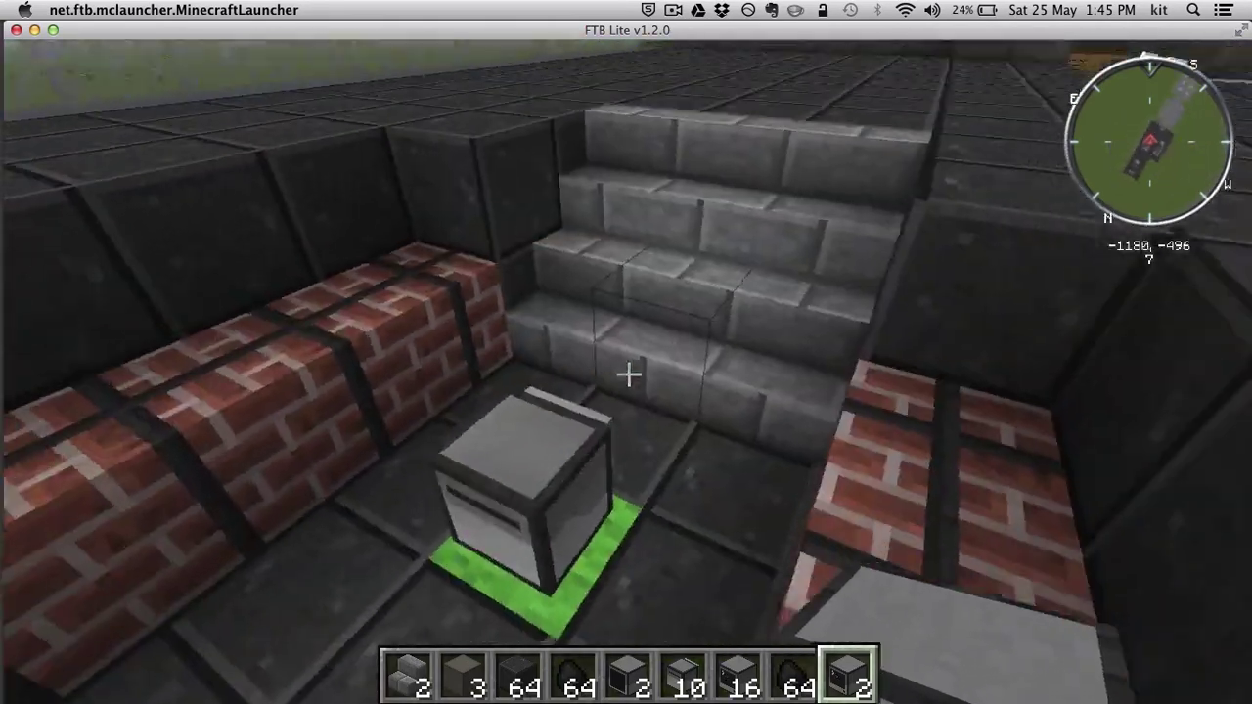
pyautogui.press('s')
pyautogui.press('w')
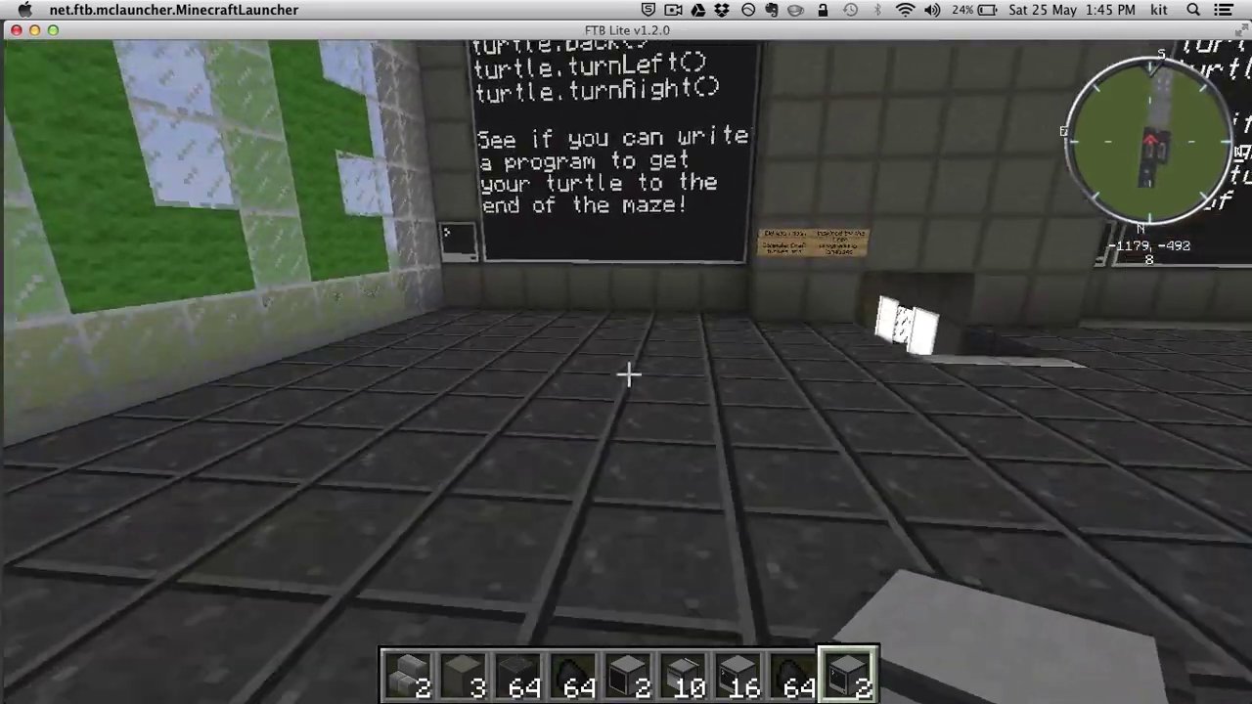
pyautogui.press('w')
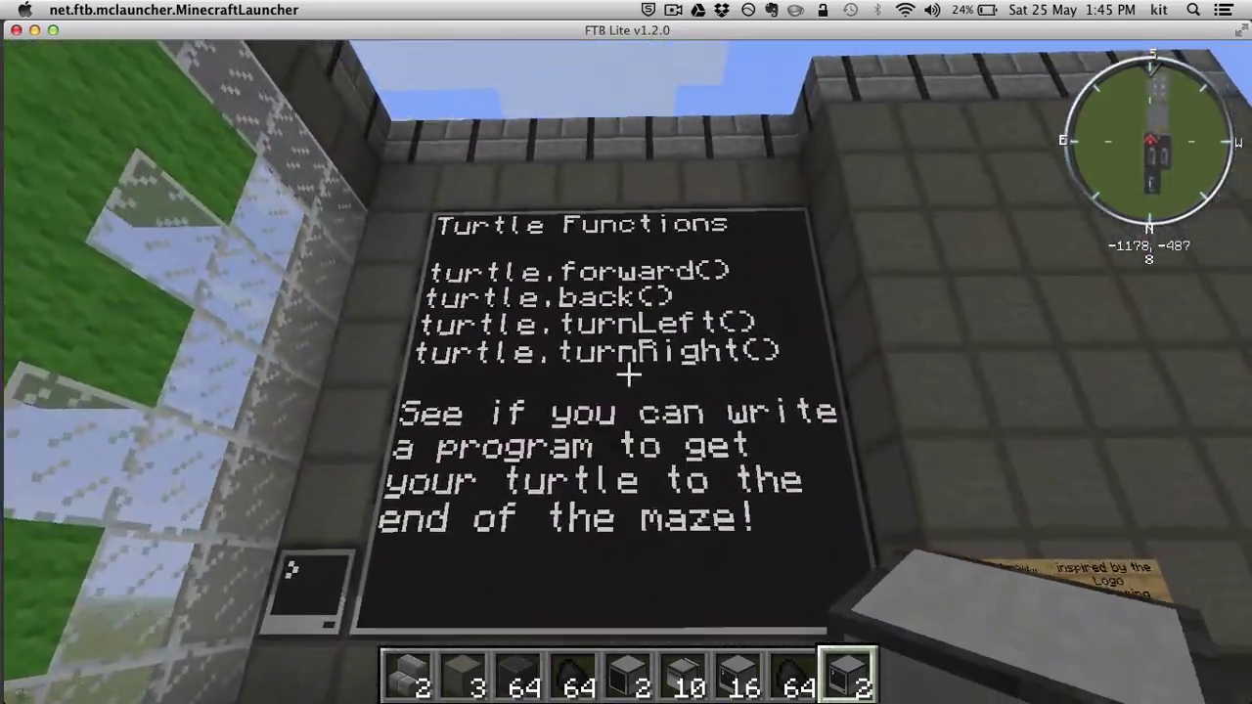
pyautogui.press('w')
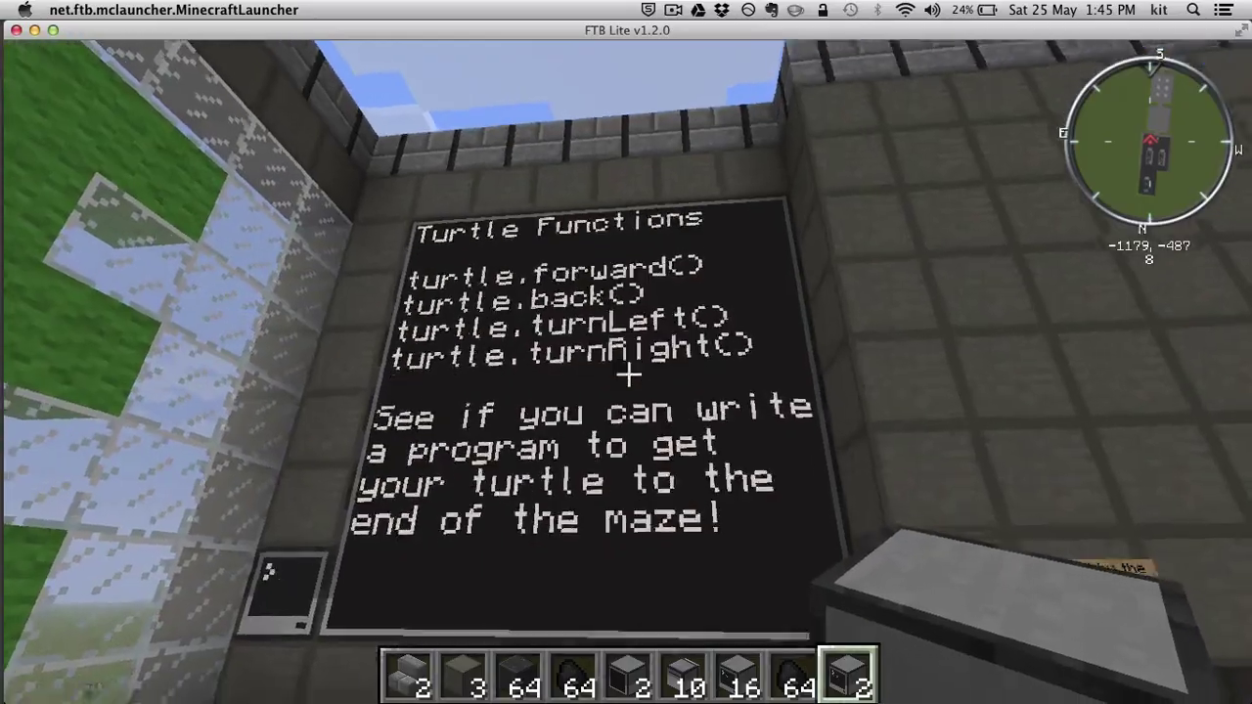
# Walk through the brick maze and back to the turtle at its start.
pyautogui.press('w')
pyautogui.press('w')
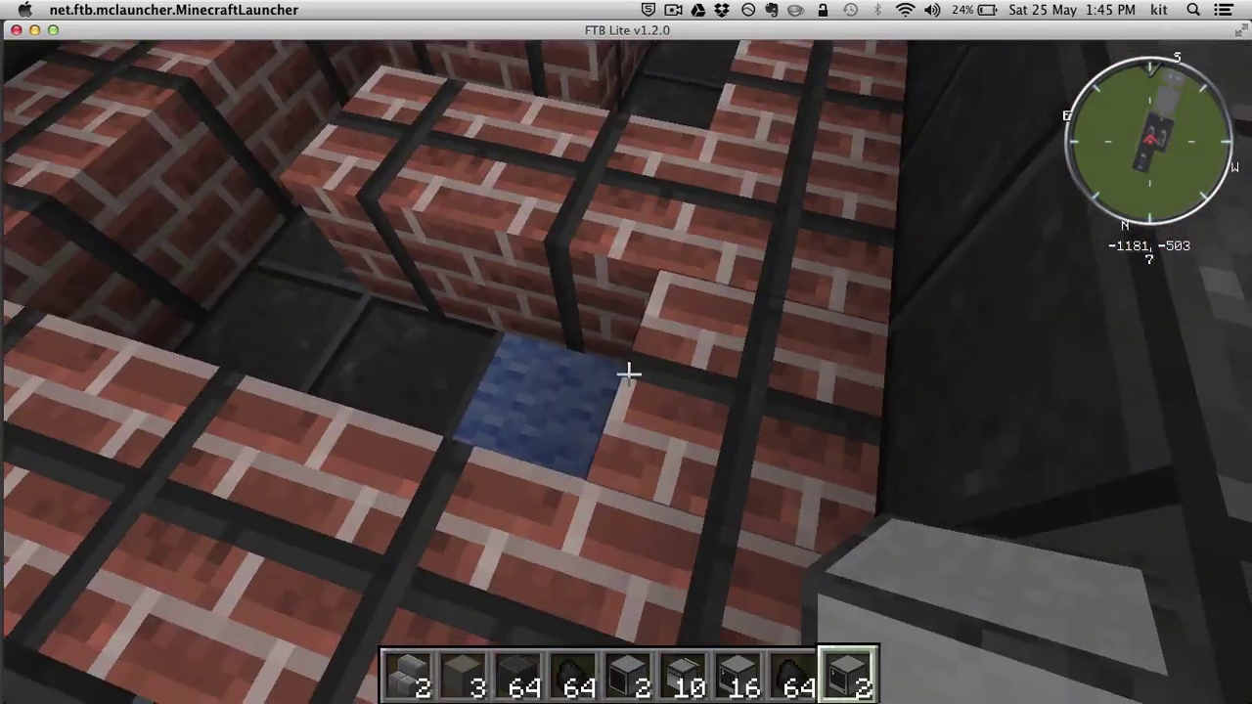
pyautogui.press('w')
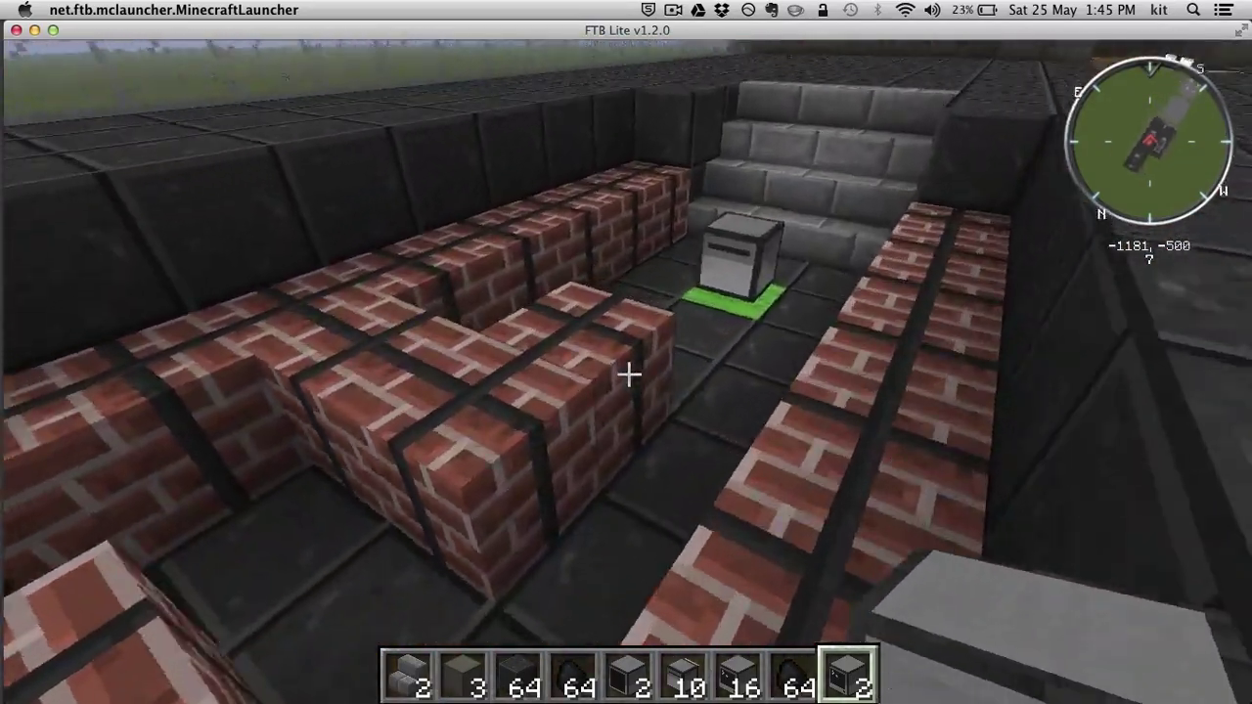
pyautogui.press('w')
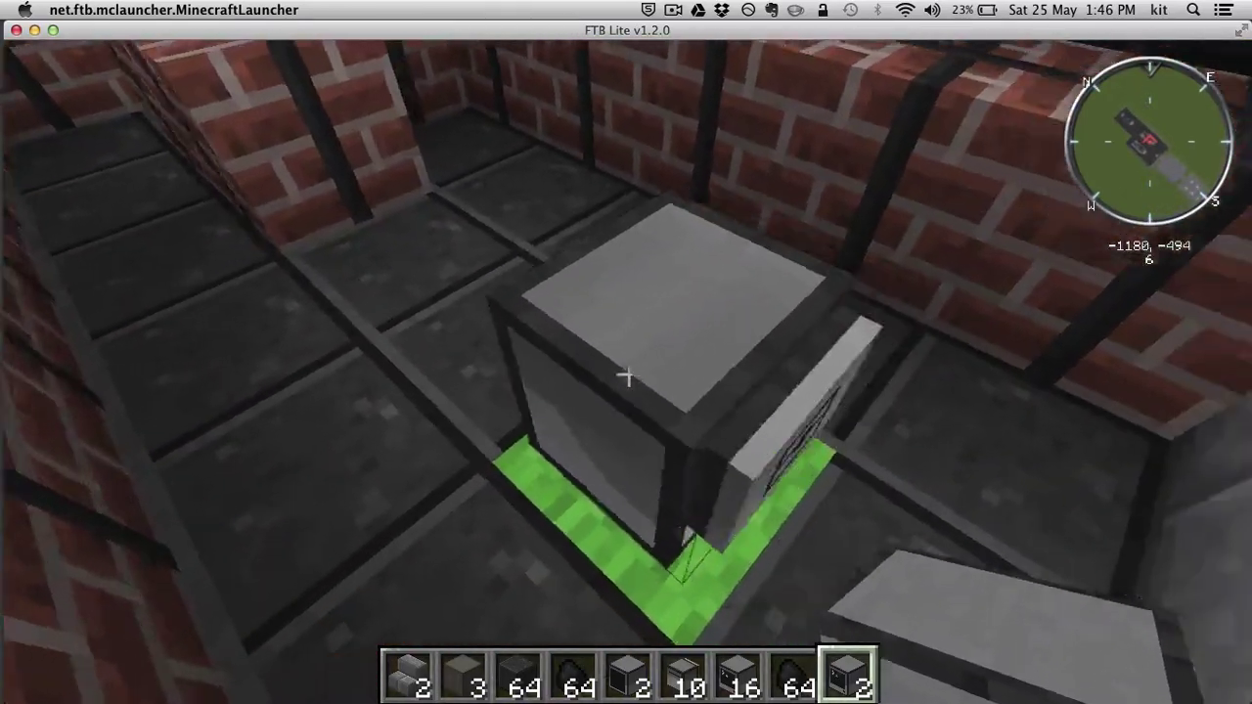
# Run turtle.forward() at the turtle's Lua prompt, retrying after a typo, to move it one block.
pyautogui.rightClick(628, 375)
pyautogui.write('urtle.forw')
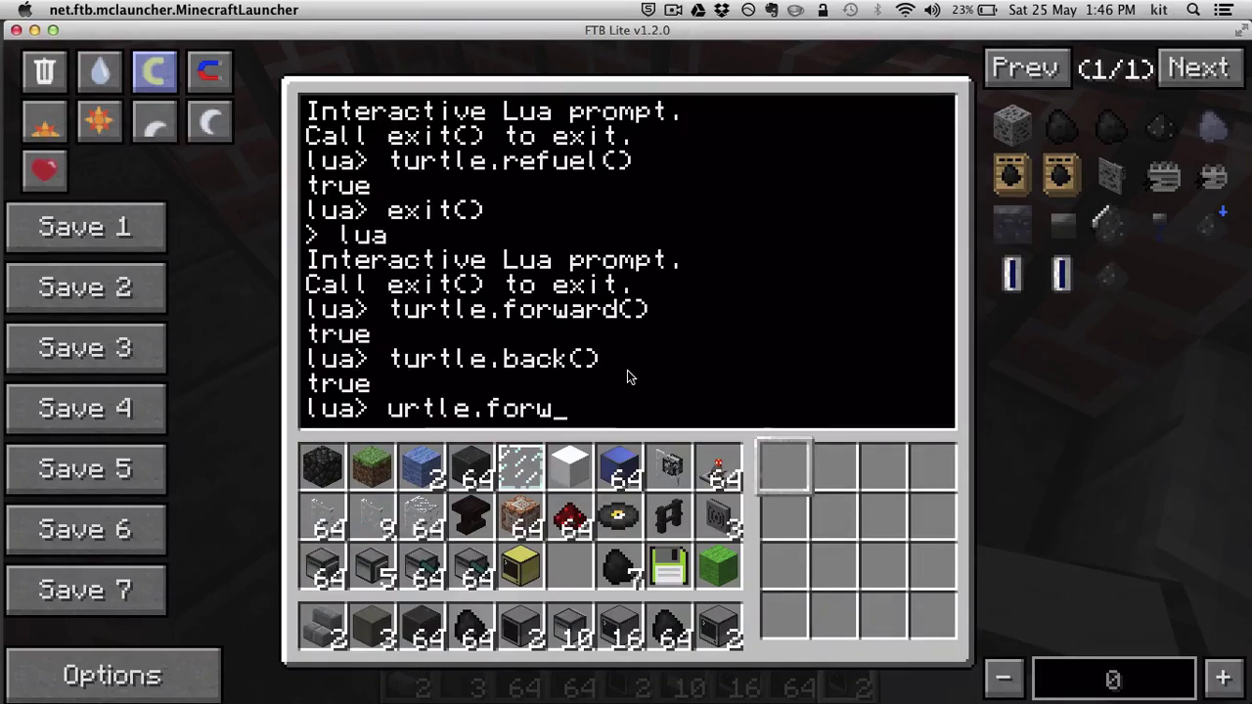
pyautogui.write('ard()')
pyautogui.press('Return')
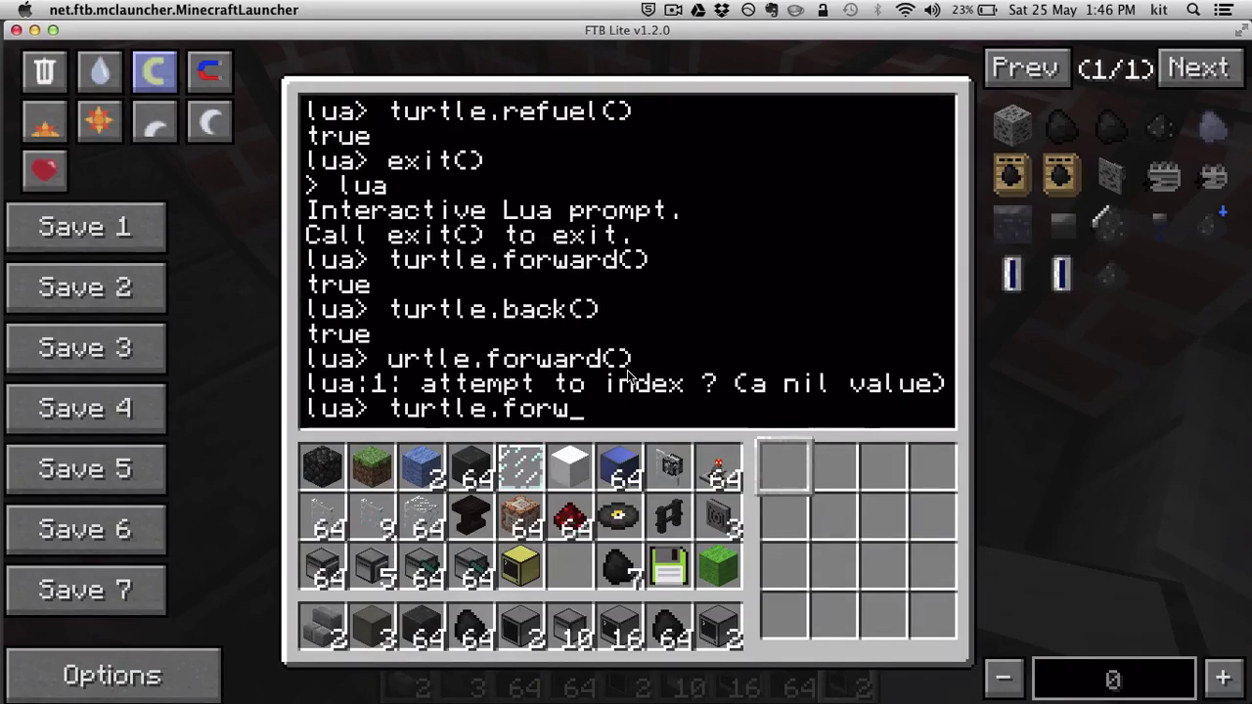
pyautogui.write('rd()')
pyautogui.press('Return')
pyautogui.press('Escape')
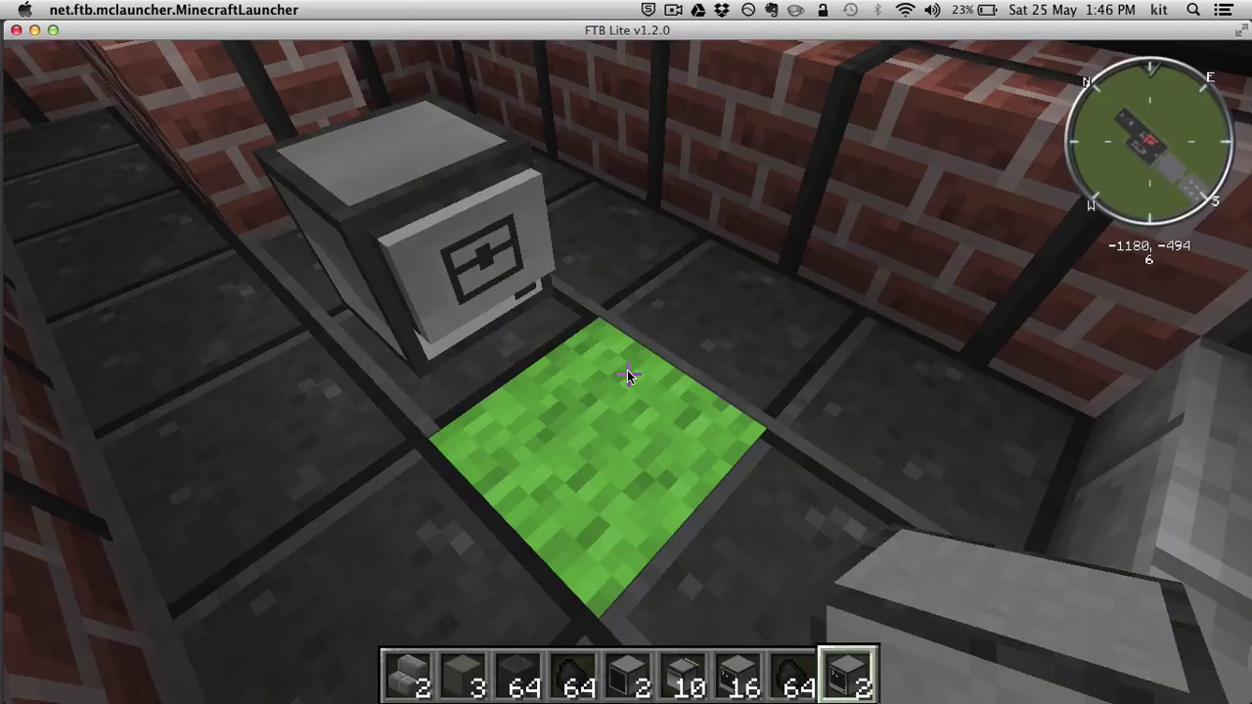
pyautogui.press('w')
# Run turtle.back() to return the turtle onto its green start pad.
pyautogui.rightClick(626, 374)
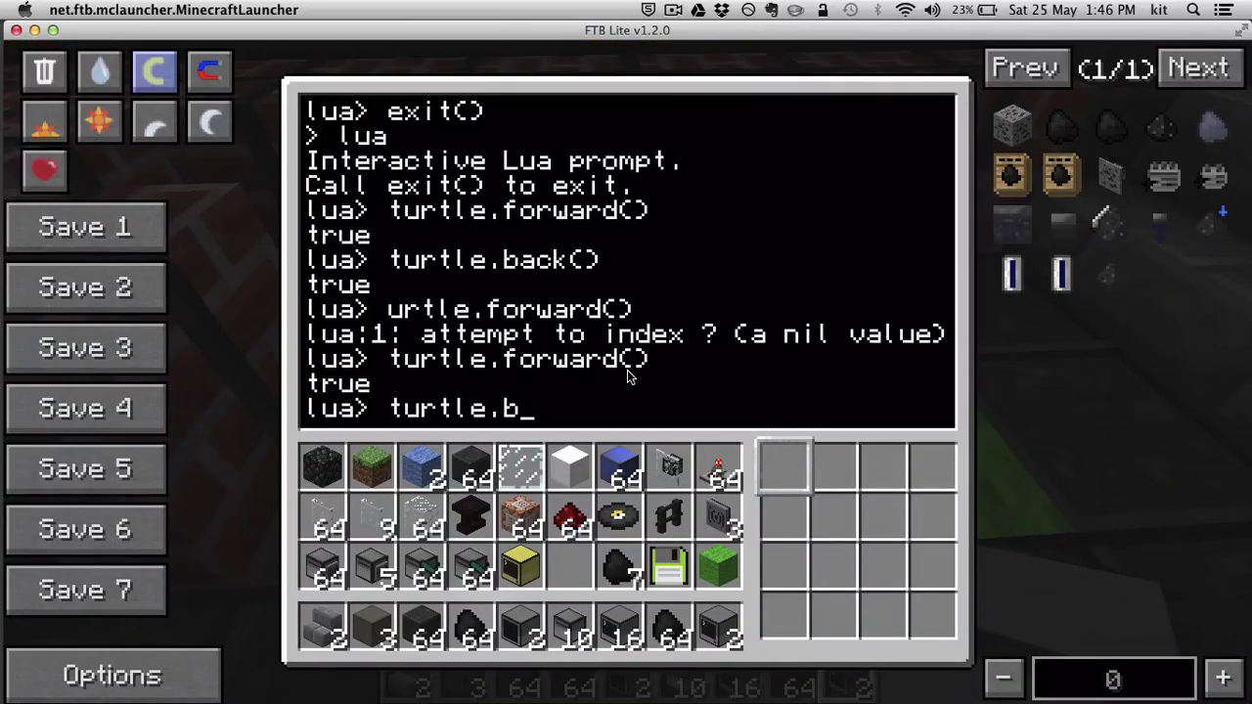
pyautogui.write('ack()')
pyautogui.press('Return')
pyautogui.press('Escape')
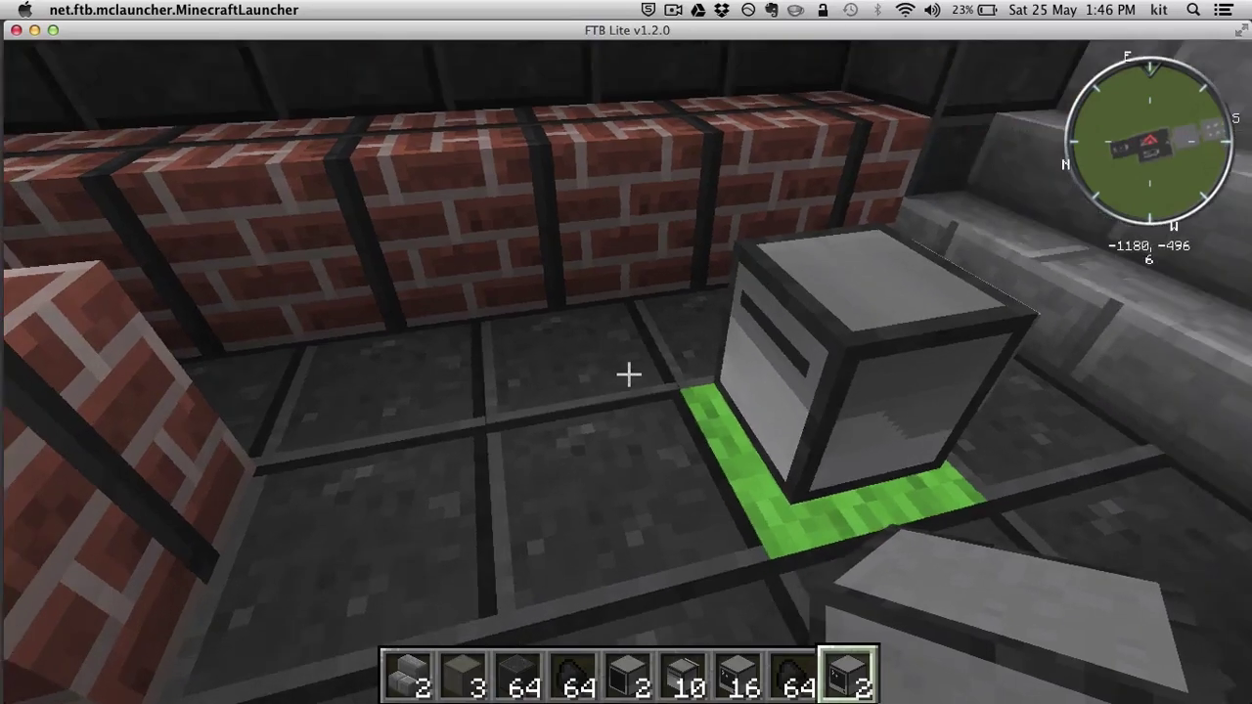
pyautogui.press('s')
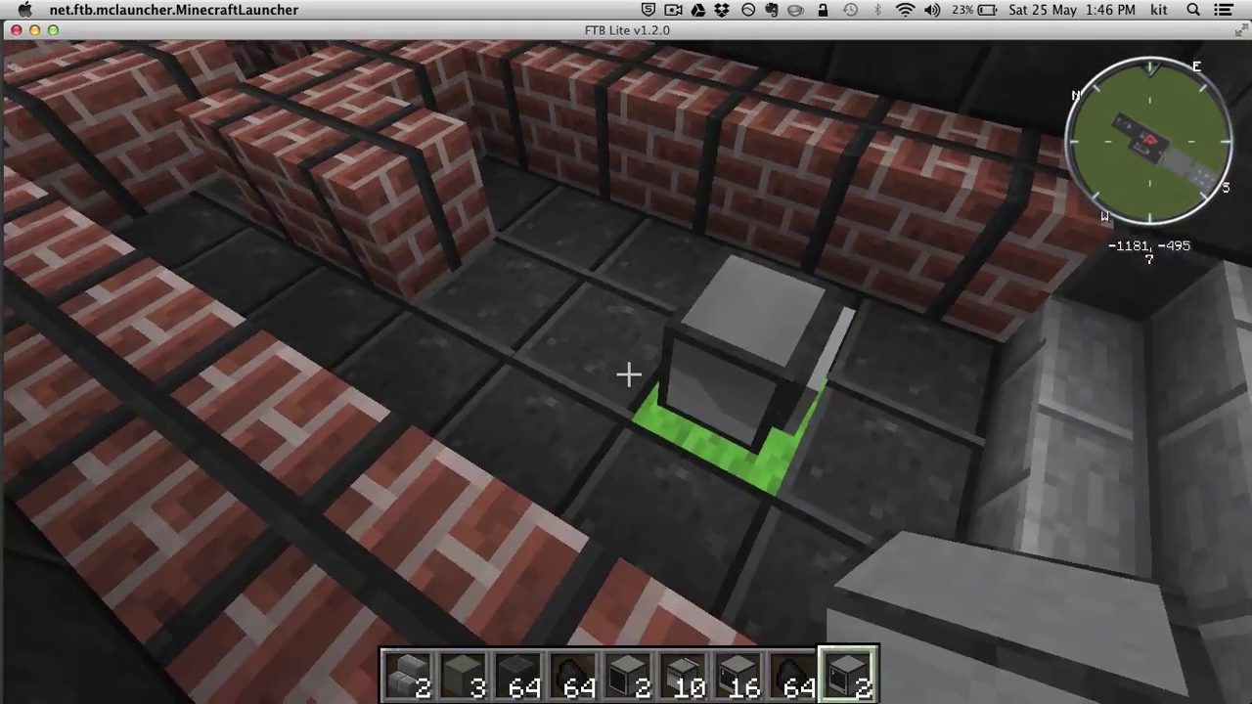
# Walk along the maze path around the brick pit and back toward the turtle.
pyautogui.press('w')
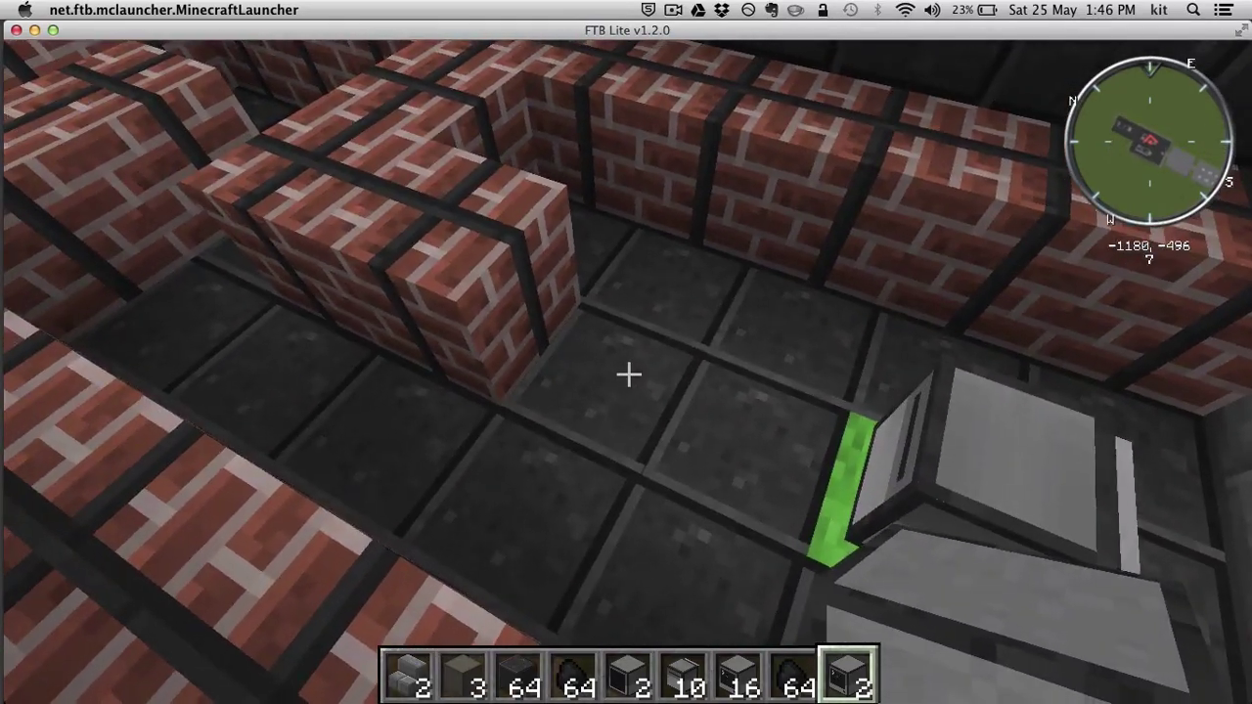
pyautogui.press('s')
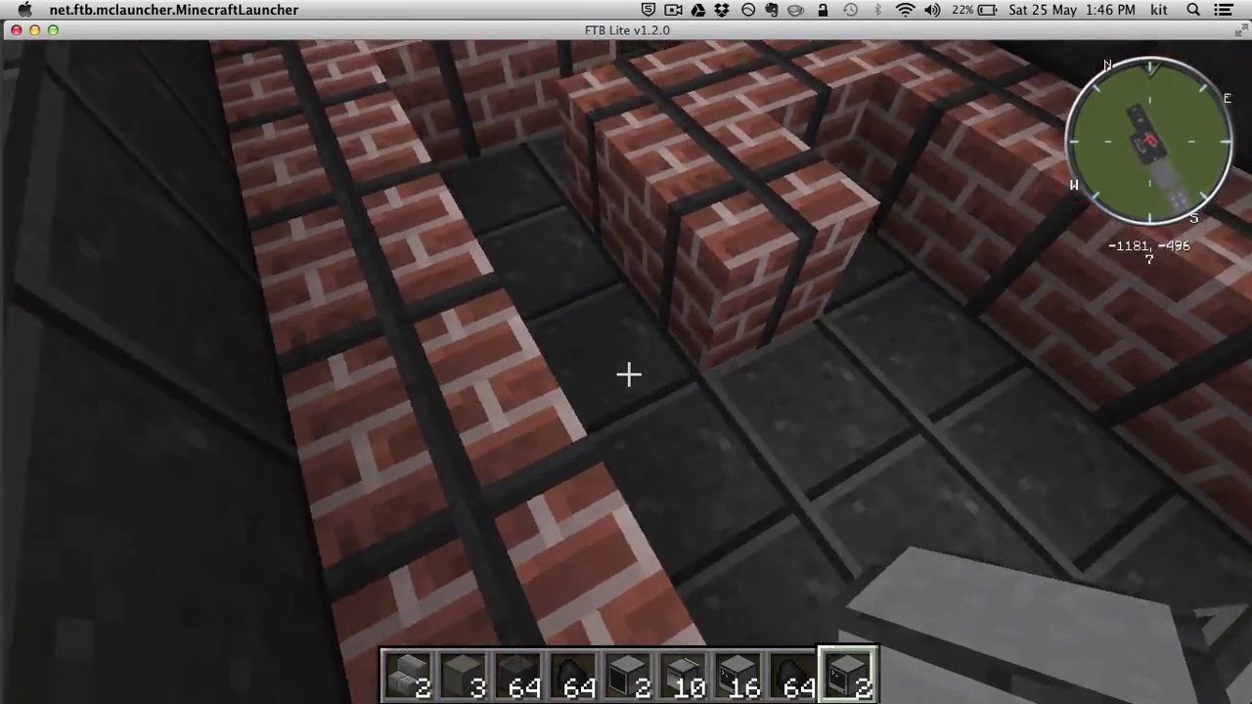
pyautogui.press('w')
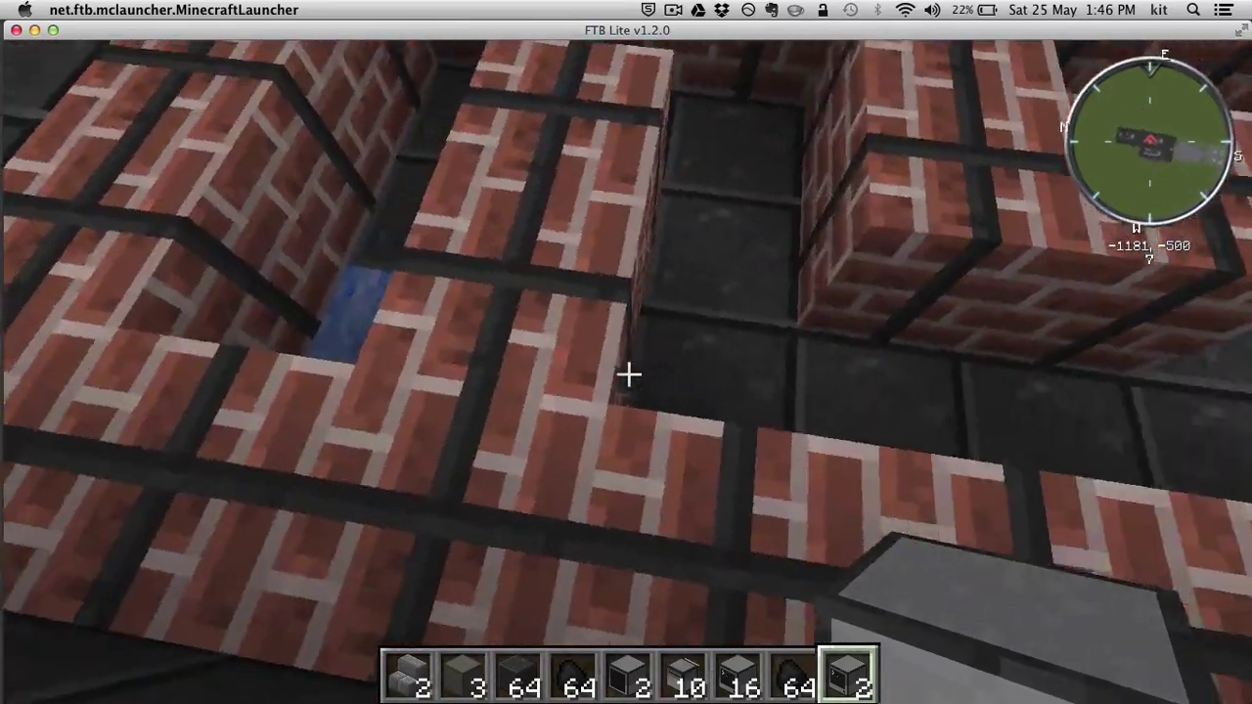
pyautogui.press('w')
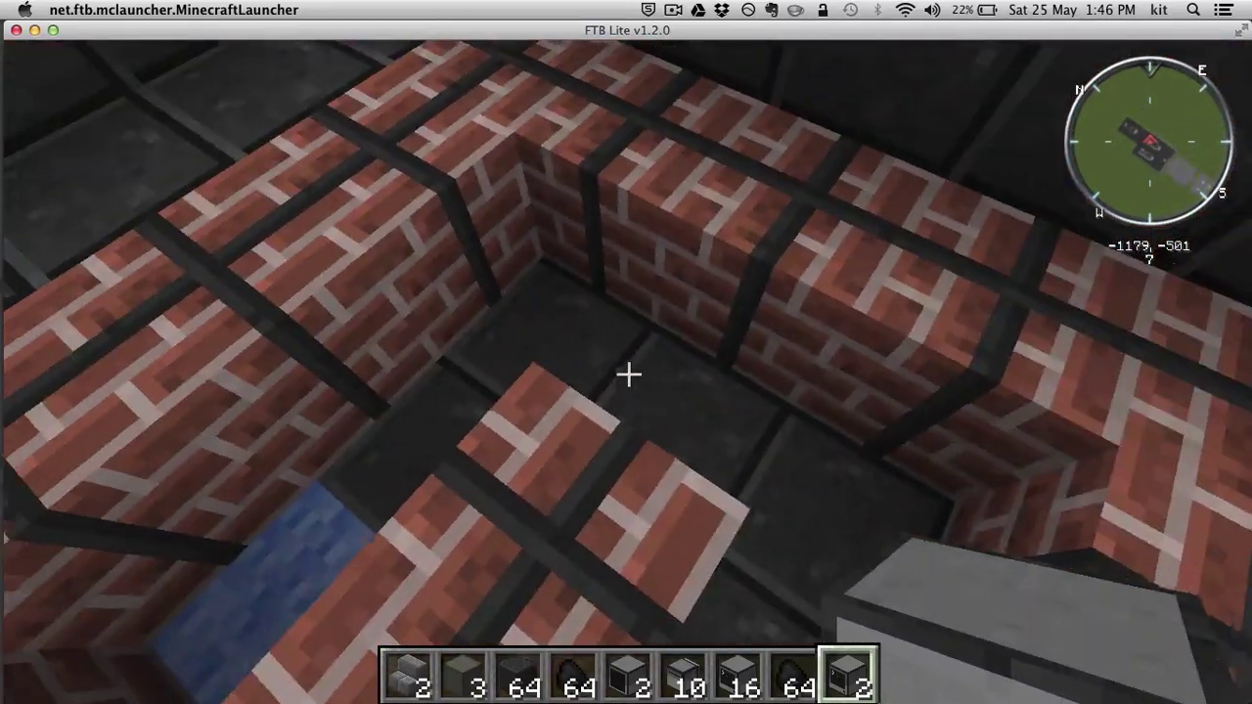
pyautogui.press('w')
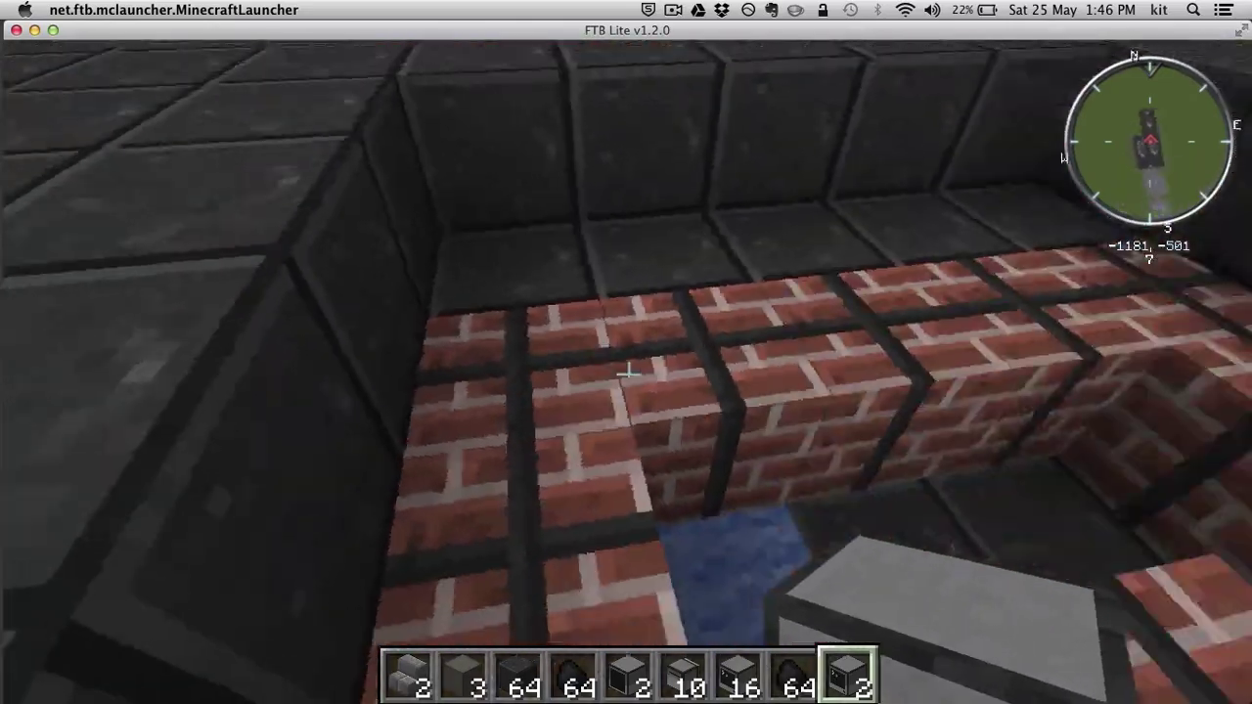
pyautogui.press('w')
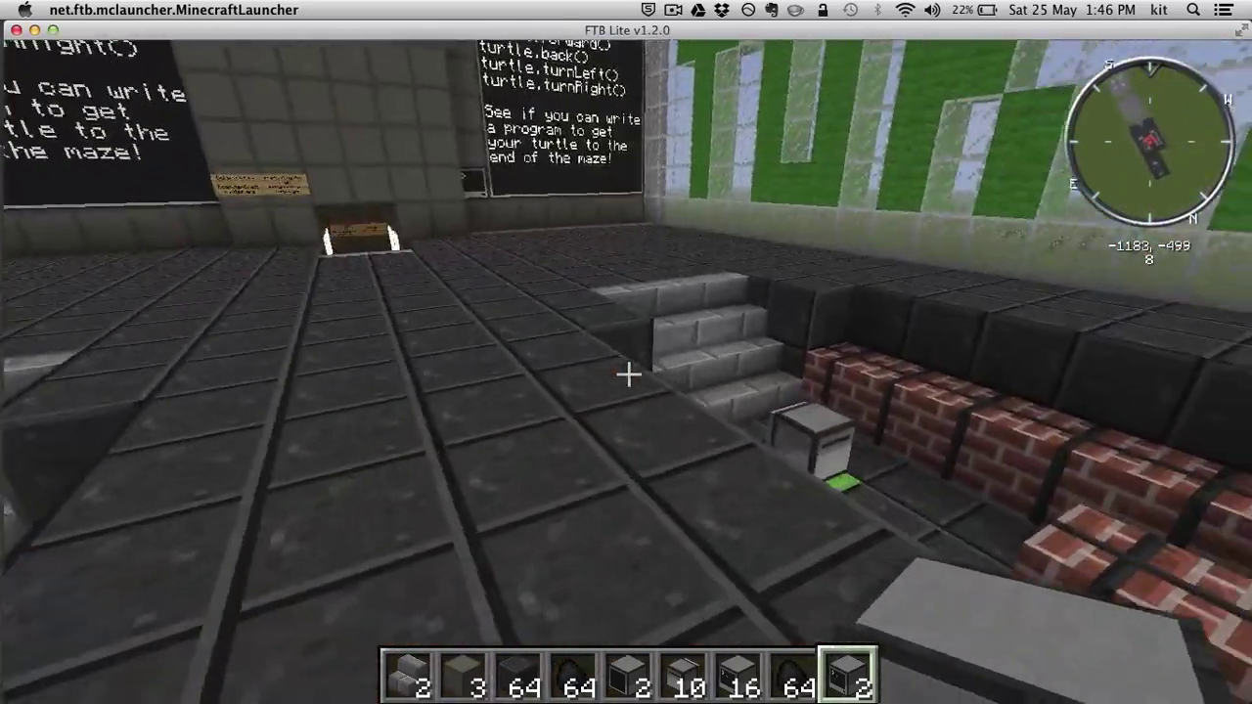
pyautogui.press('w')
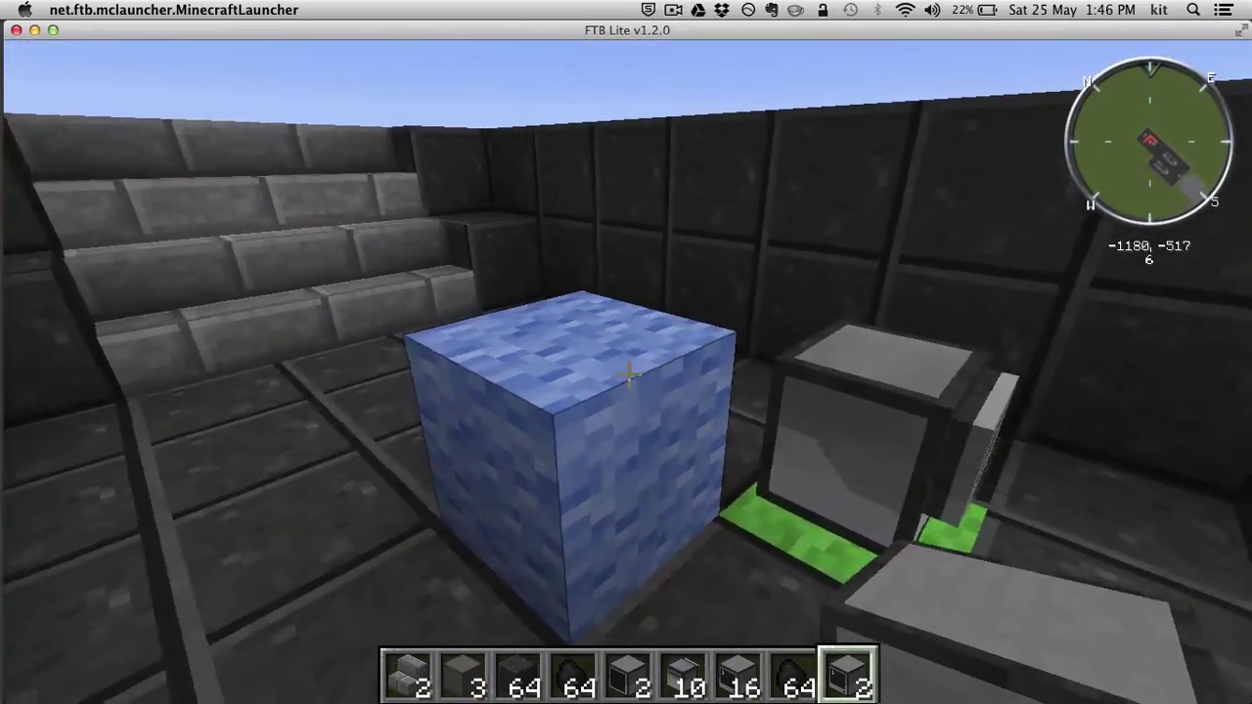
# Open the turtle's terminal, clear it and start a new program called loop.
pyautogui.press('a')
pyautogui.press('s')
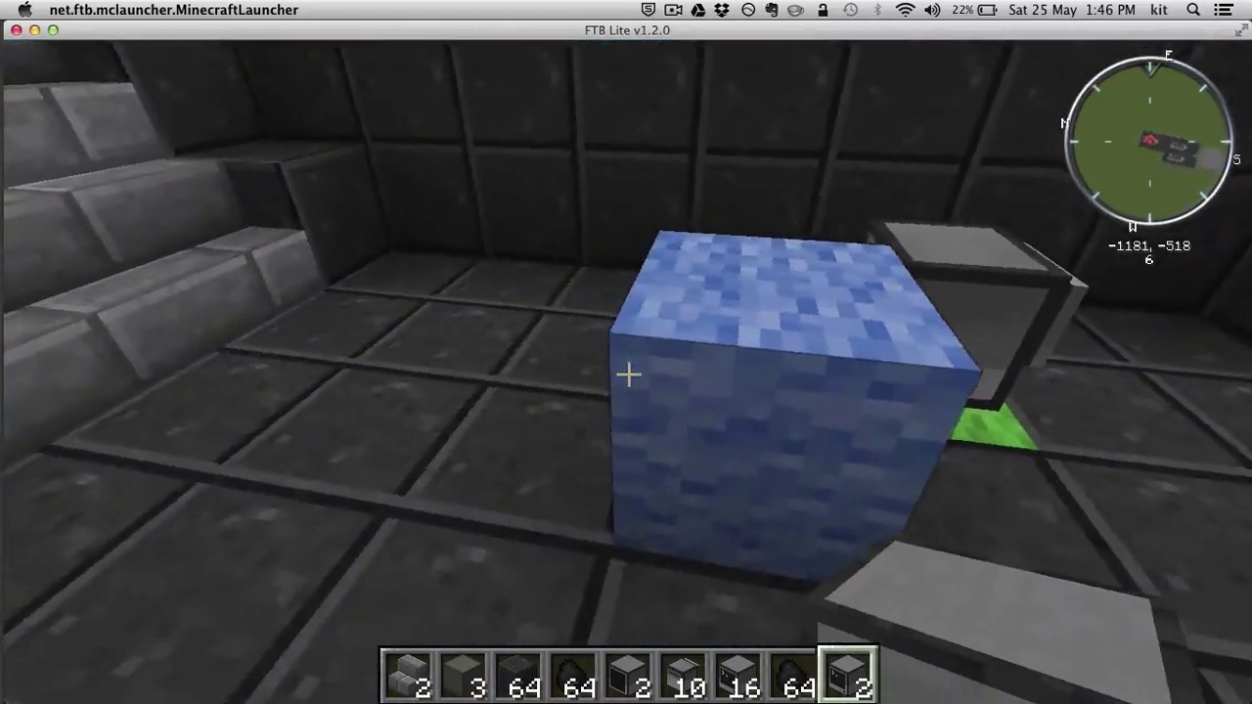
pyautogui.press('d')
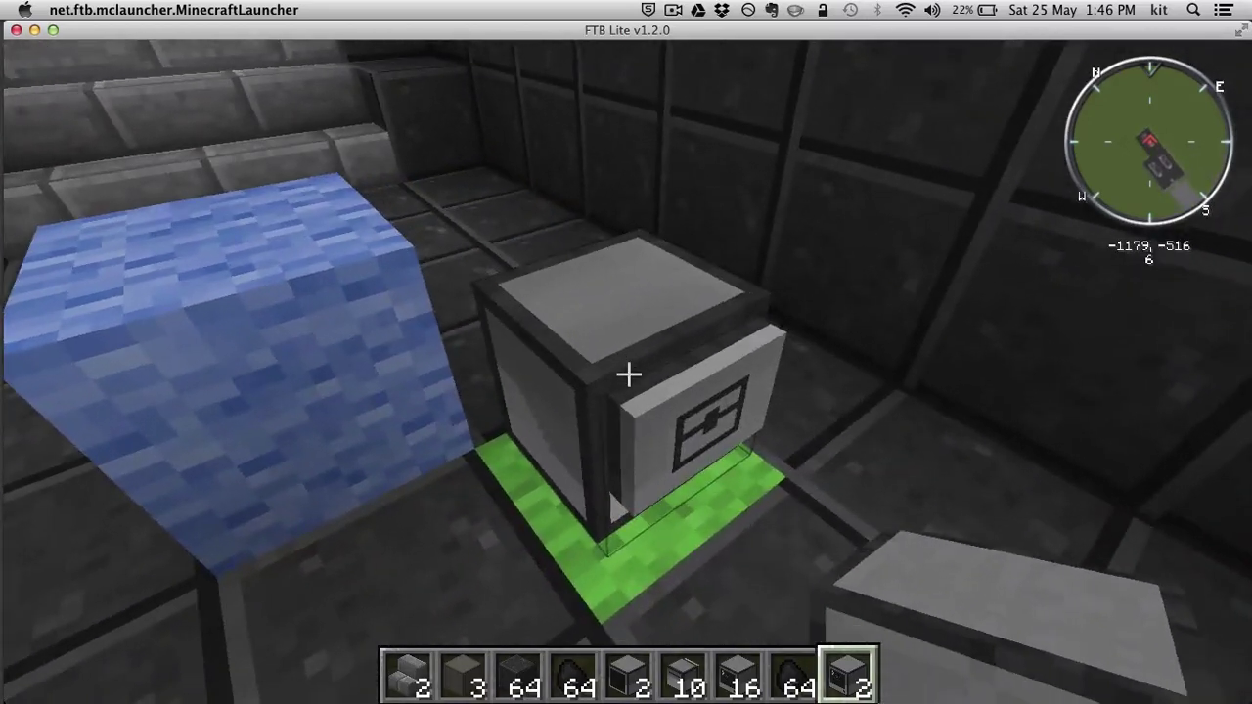
pyautogui.rightClick(626, 373)
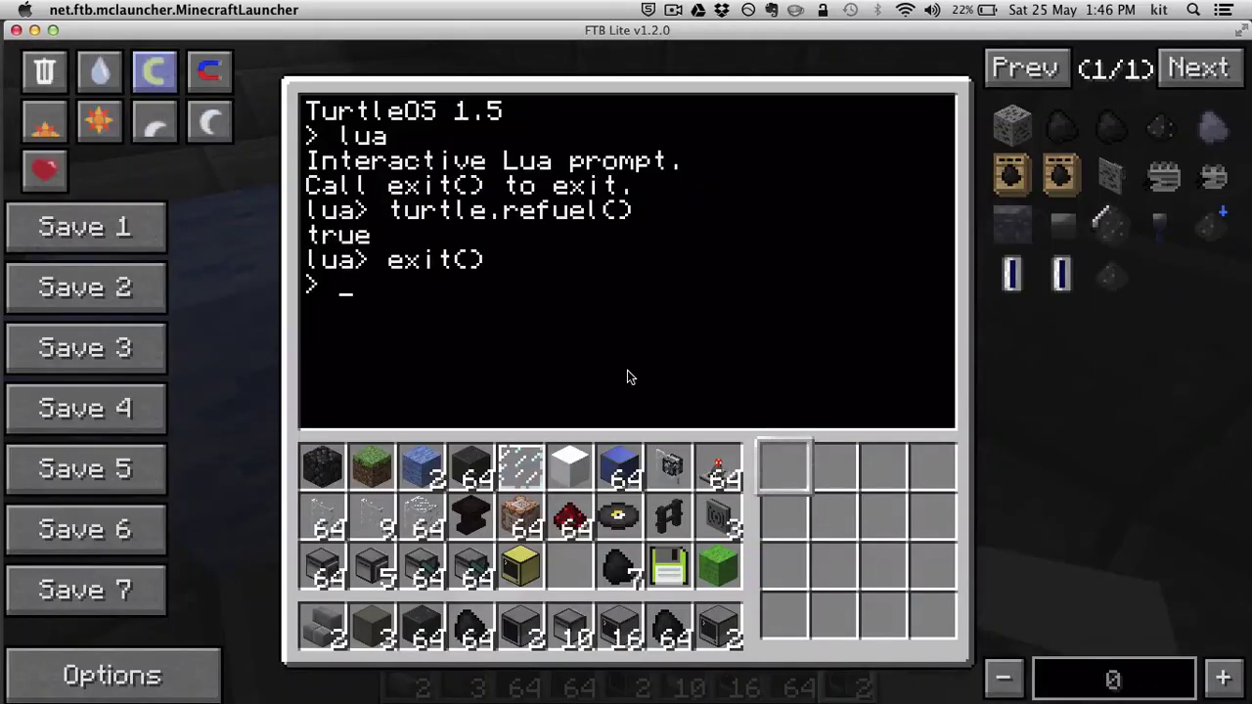
pyautogui.write('exi')
pyautogui.write('clear')
pyautogui.press('Return')
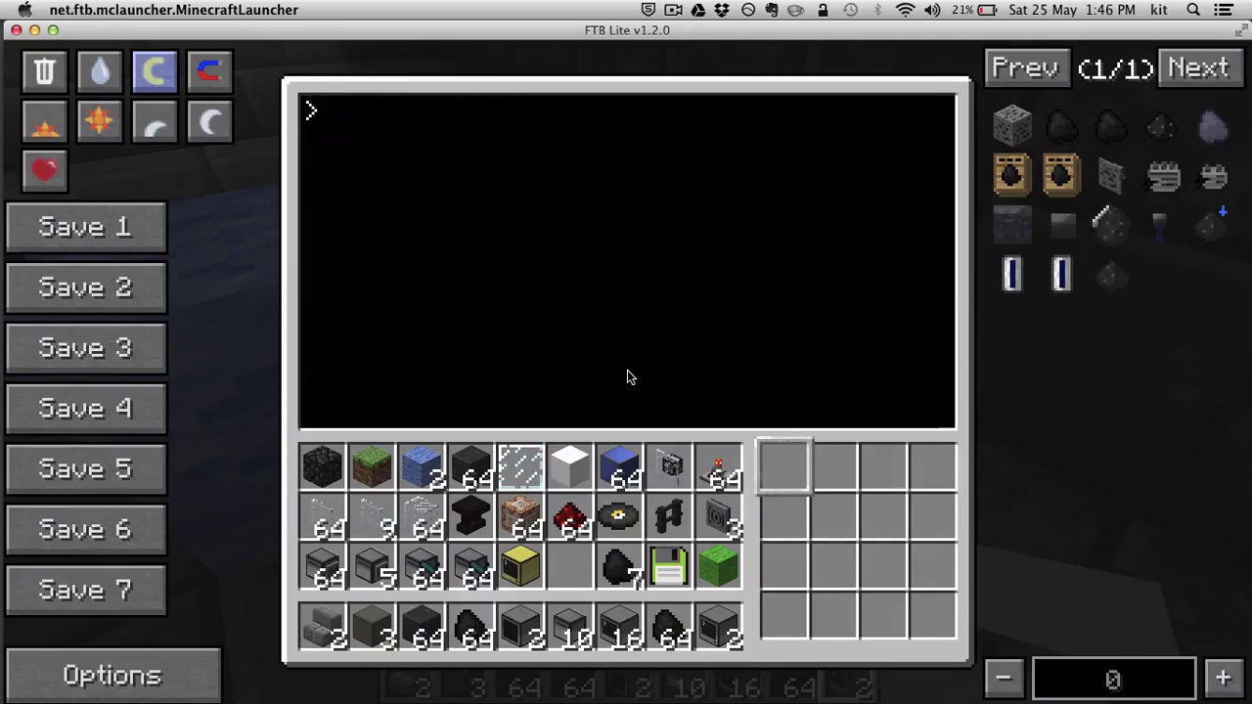
pyautogui.write('dit loop')
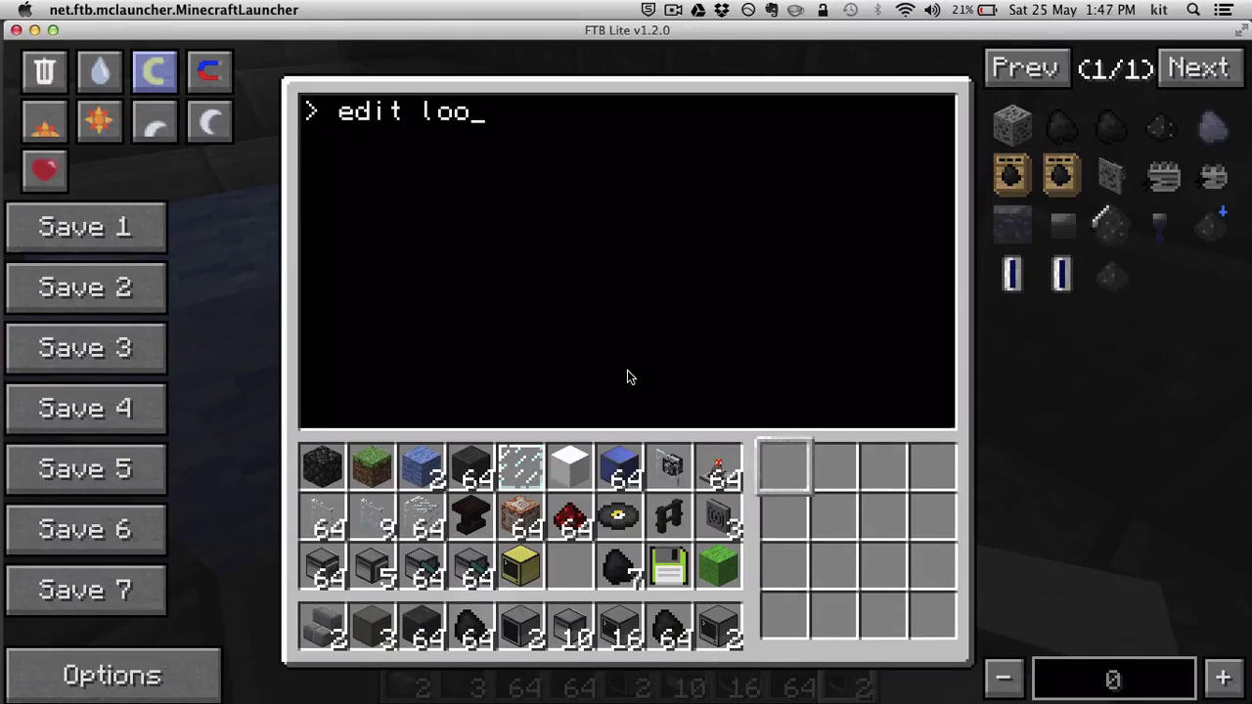
pyautogui.press('Return')
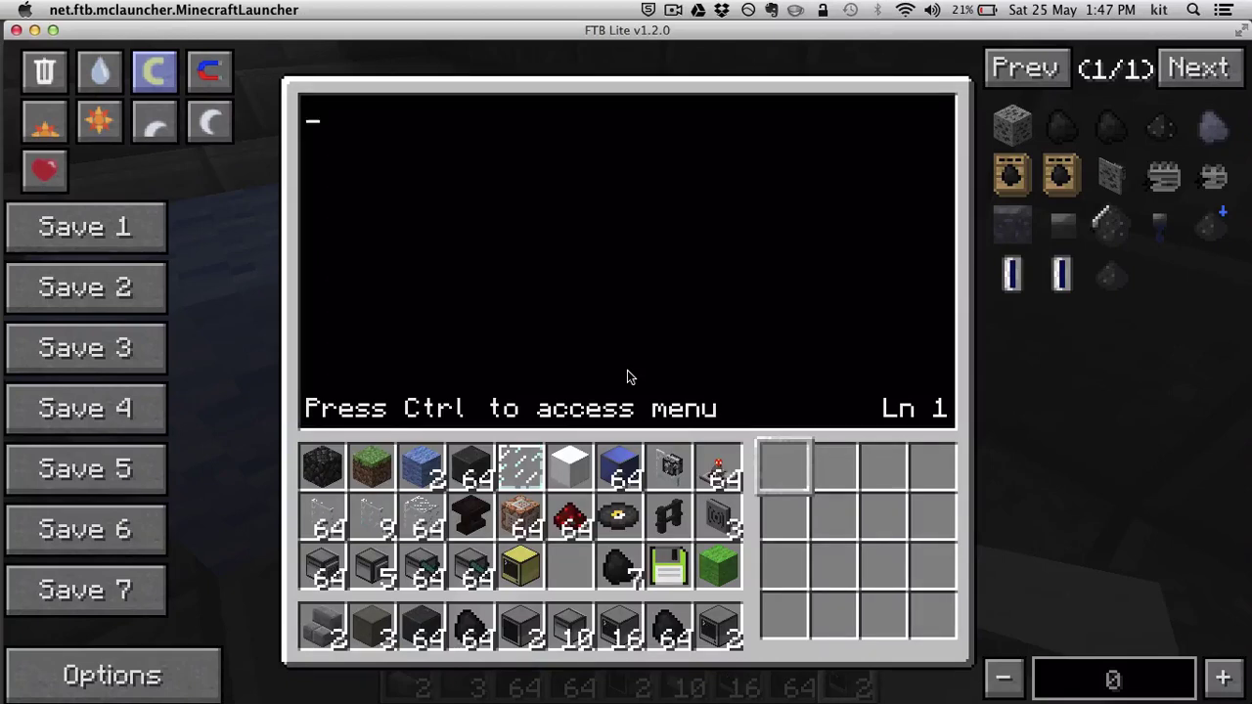
# Write the loop: while true do, two turtle.forward() calls, turtle.turnLeft(), end.
pyautogui.write('while true do')
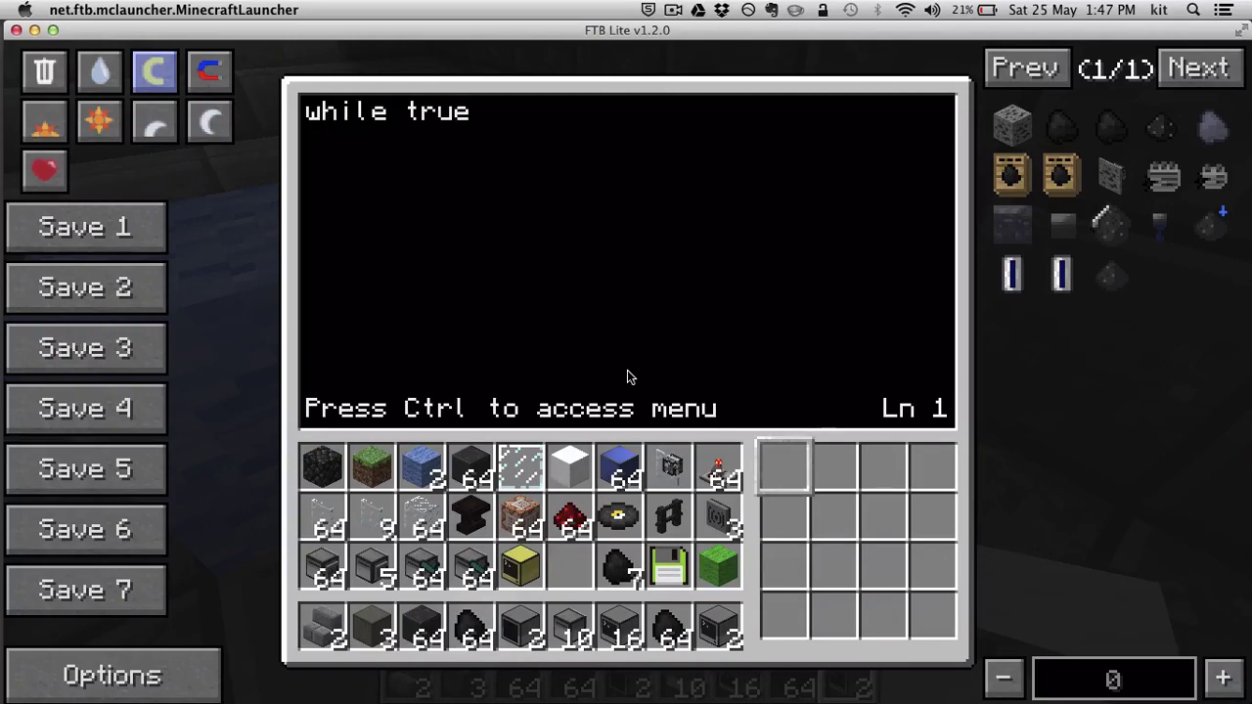
pyautogui.press('Return')
pyautogui.write('turtle.forward()   ')
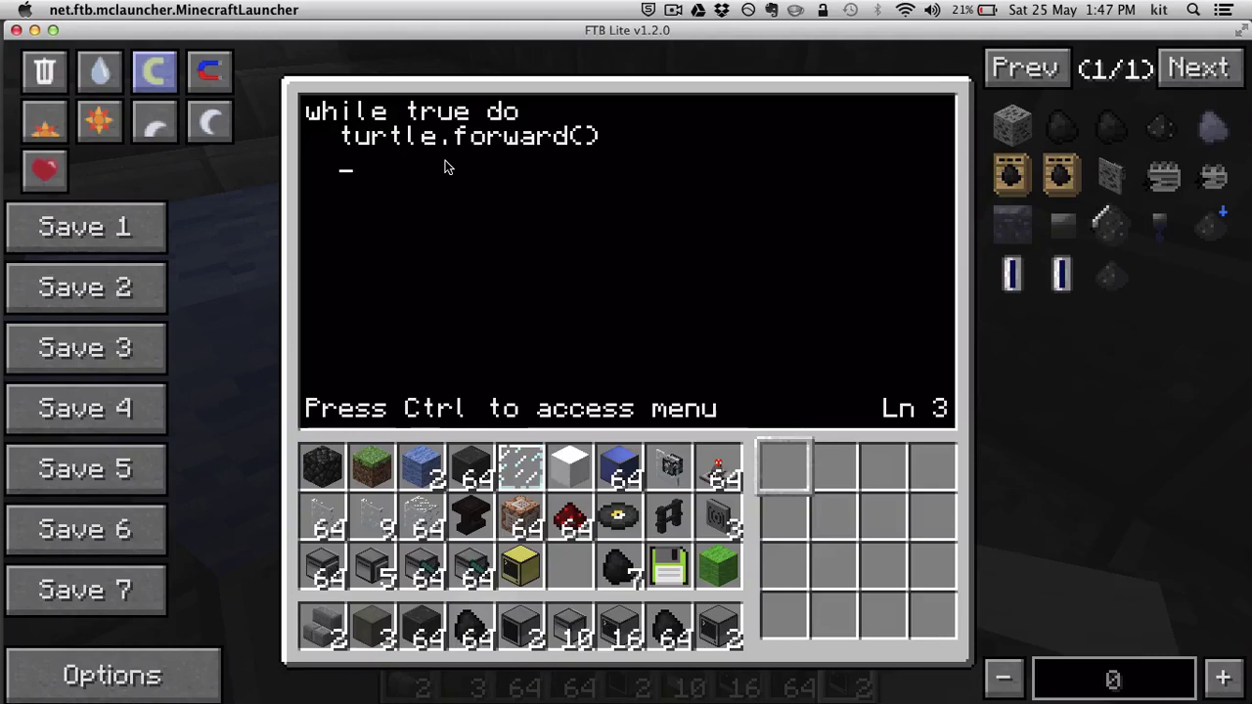
pyautogui.write('turtle.fo')
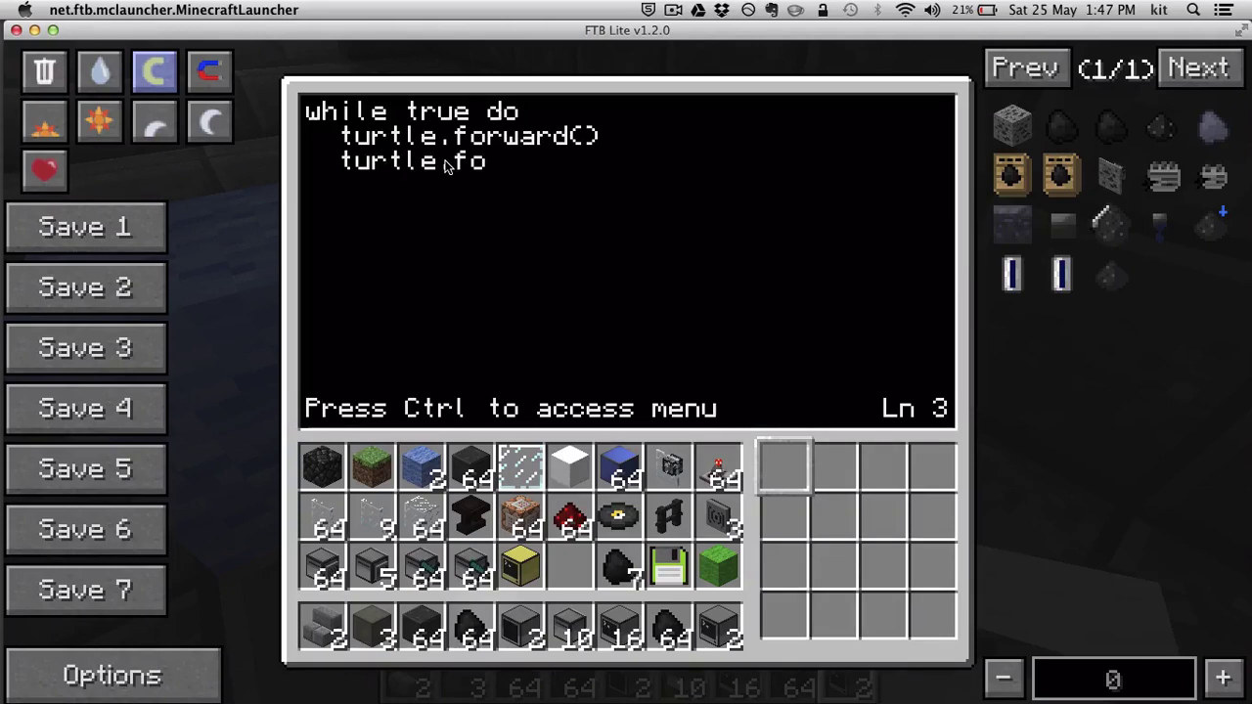
pyautogui.write('rward()')
pyautogui.press('Return')
pyautogui.write('turtle')
pyautogui.write('.turjnLe')
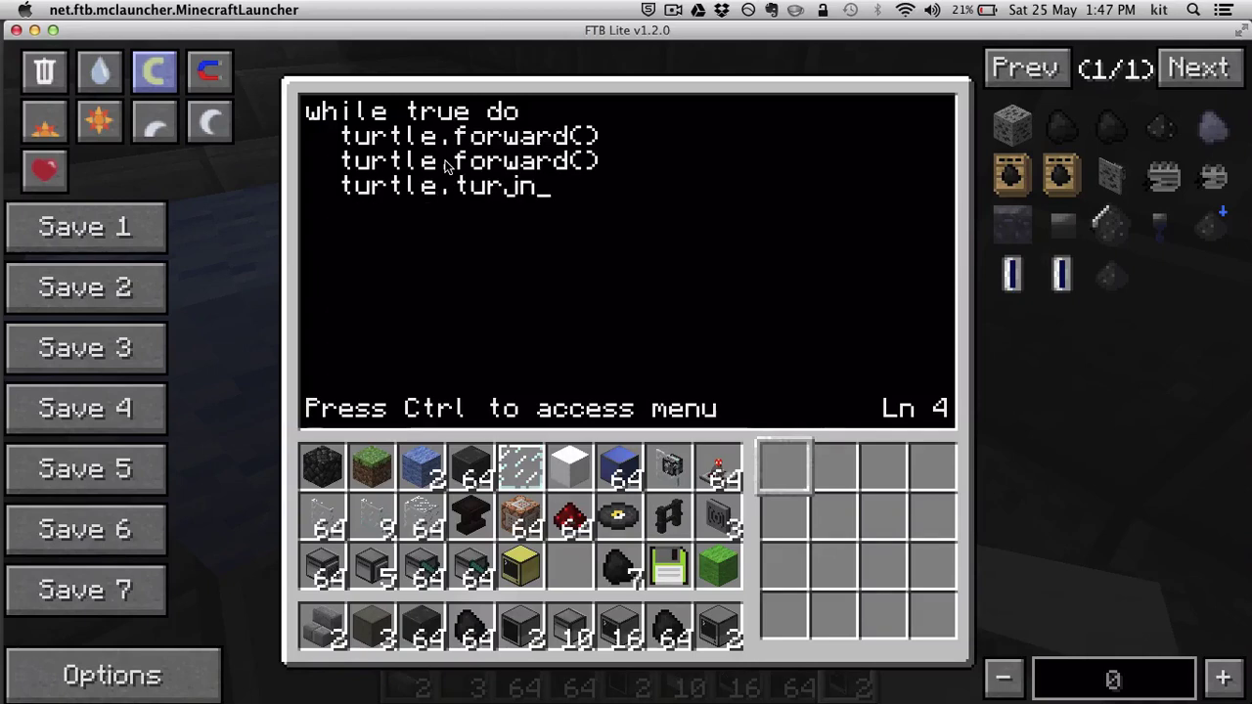
pyautogui.press('BackSpace')
pyautogui.press('BackSpace')
pyautogui.press('BackSpace')
pyautogui.write('nLeft()')
pyautogui.press('Return')
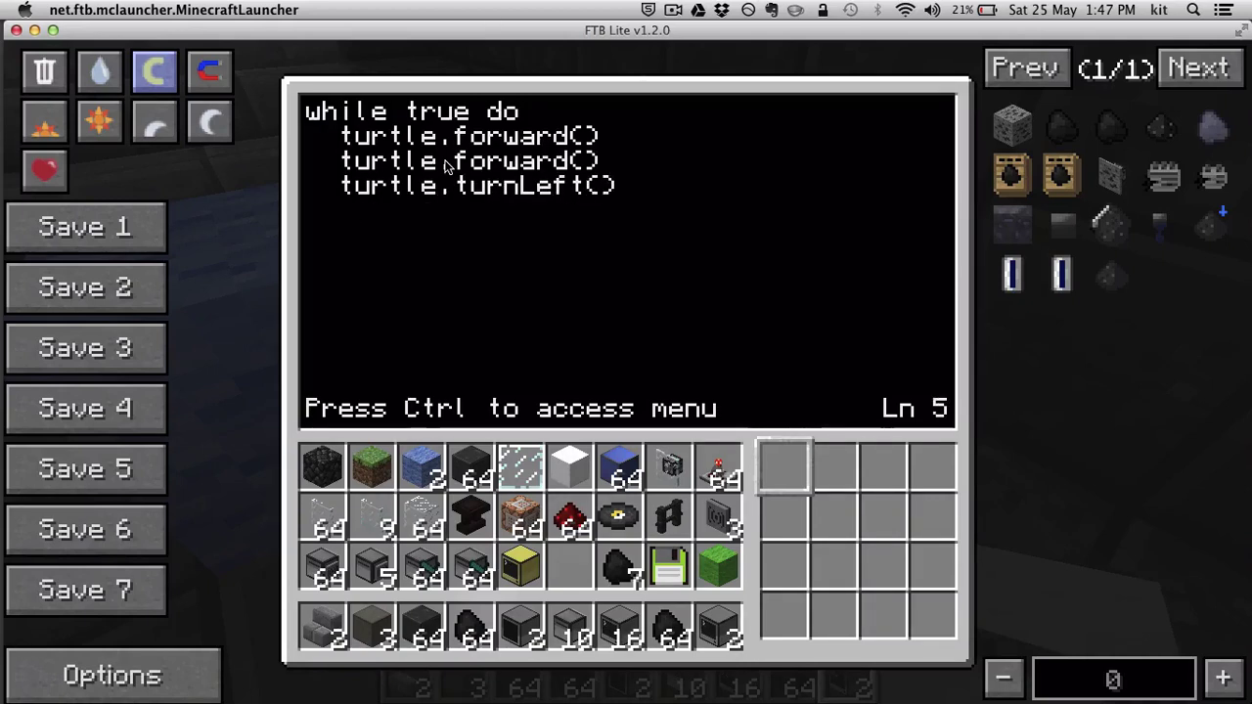
pyautogui.write('end')
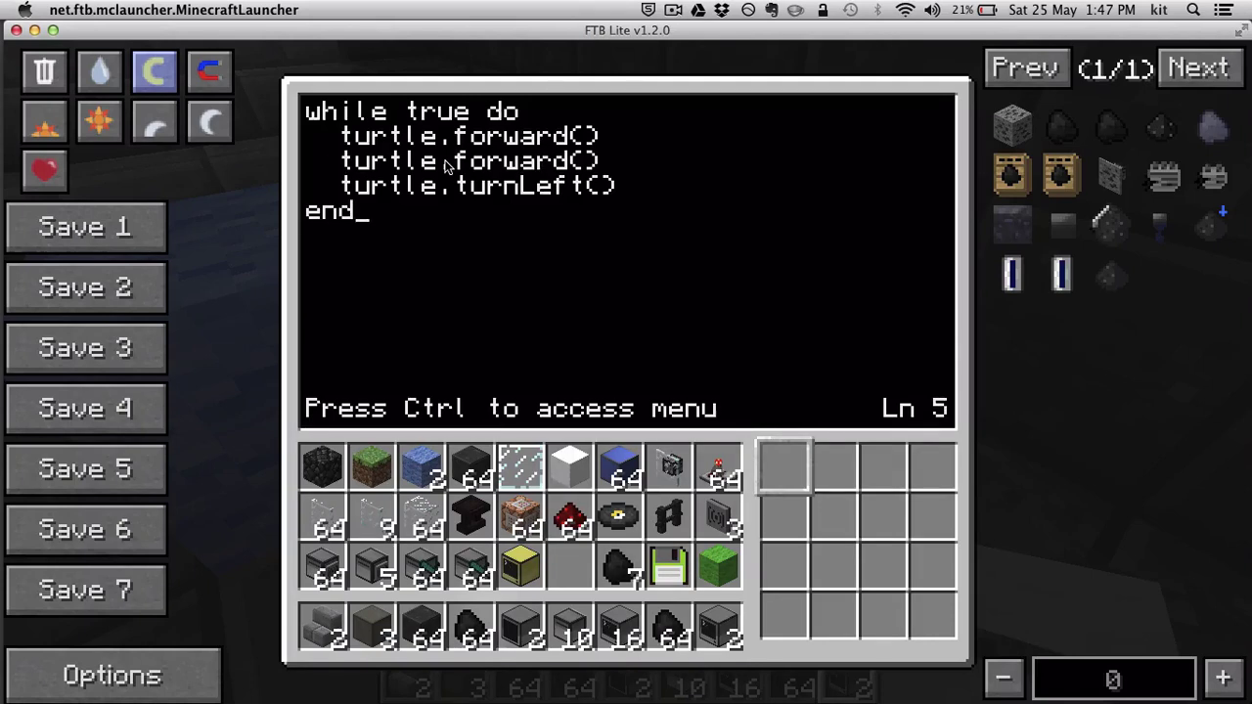
# Save the loop program and exit the editor to the shell prompt.
pyautogui.press('ctrl')
pyautogui.press('Return')
pyautogui.press('ctrl')
pyautogui.press('Right')
pyautogui.press('Return')
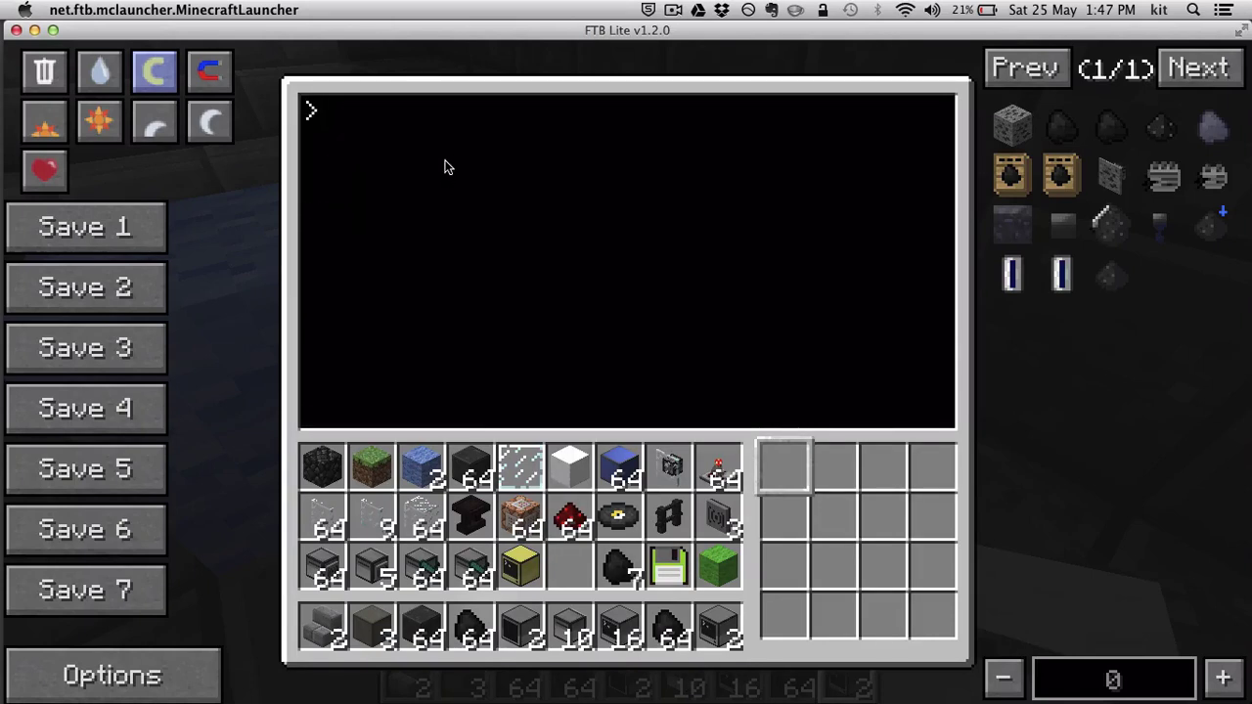
# Start the loop program, then walk along the pit watching the turtle circle the light-blue block.
pyautogui.write('oop')
pyautogui.press('Escape')
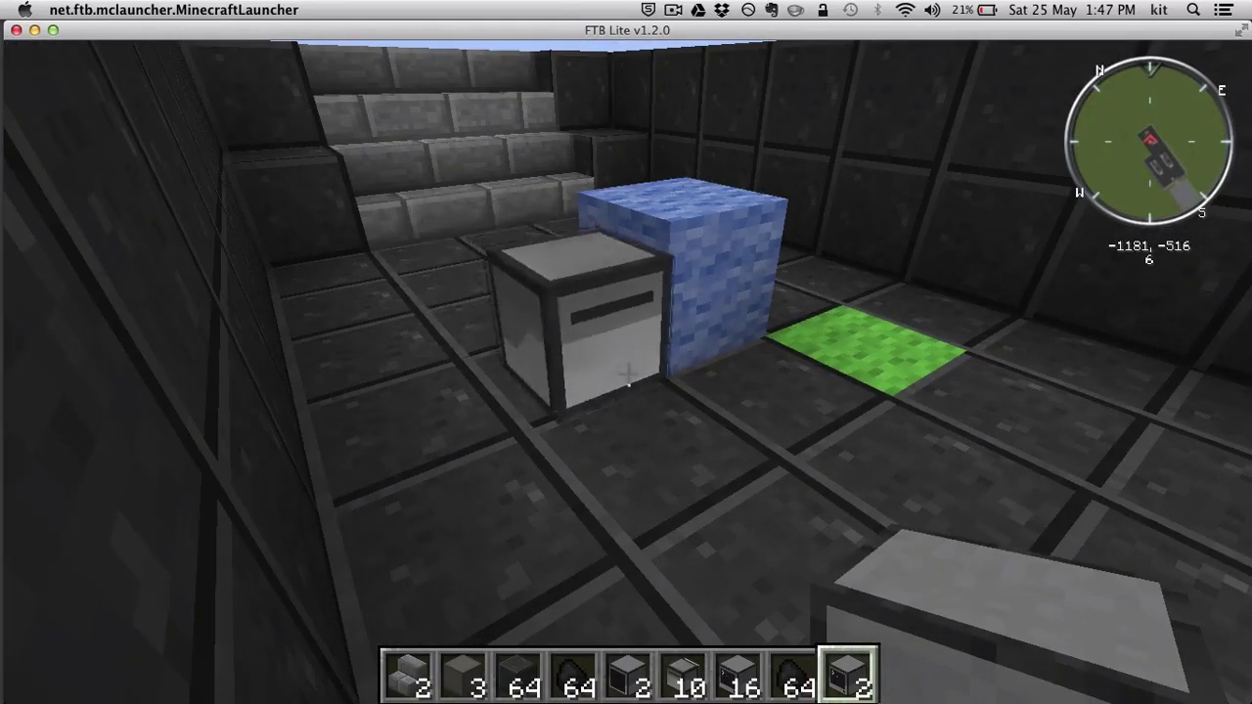
pyautogui.press('w')
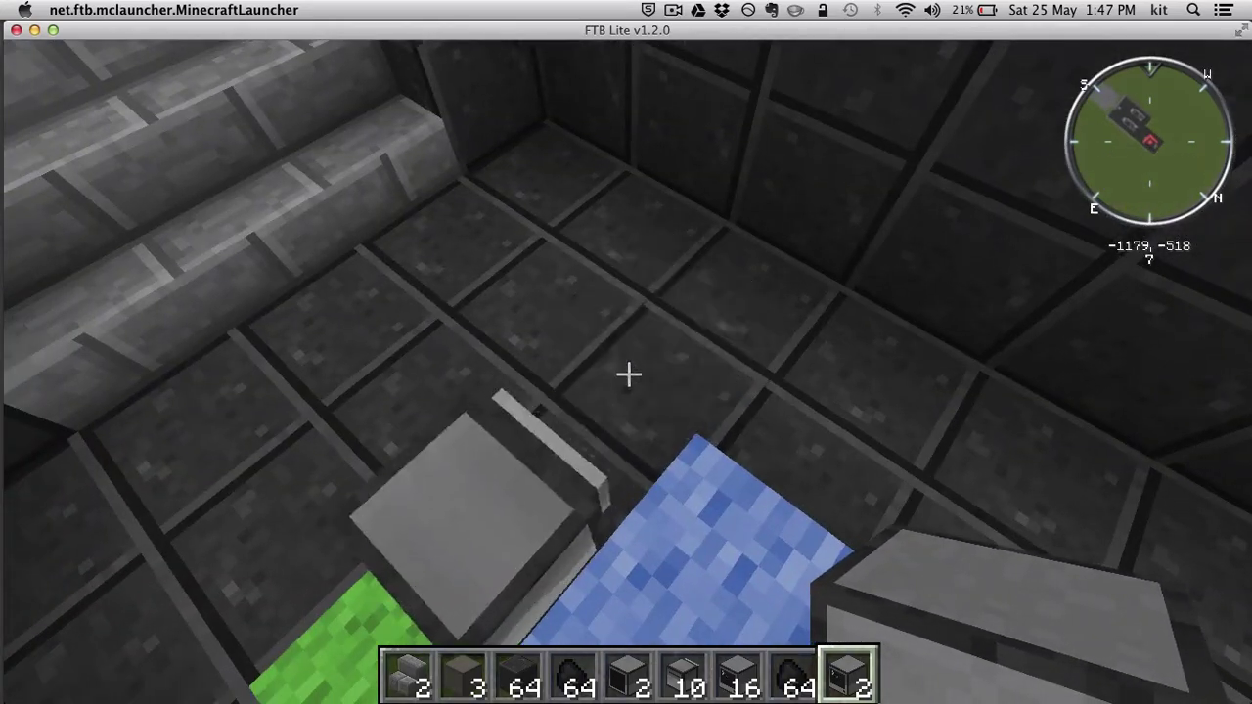
pyautogui.press('w')
pyautogui.press('w')
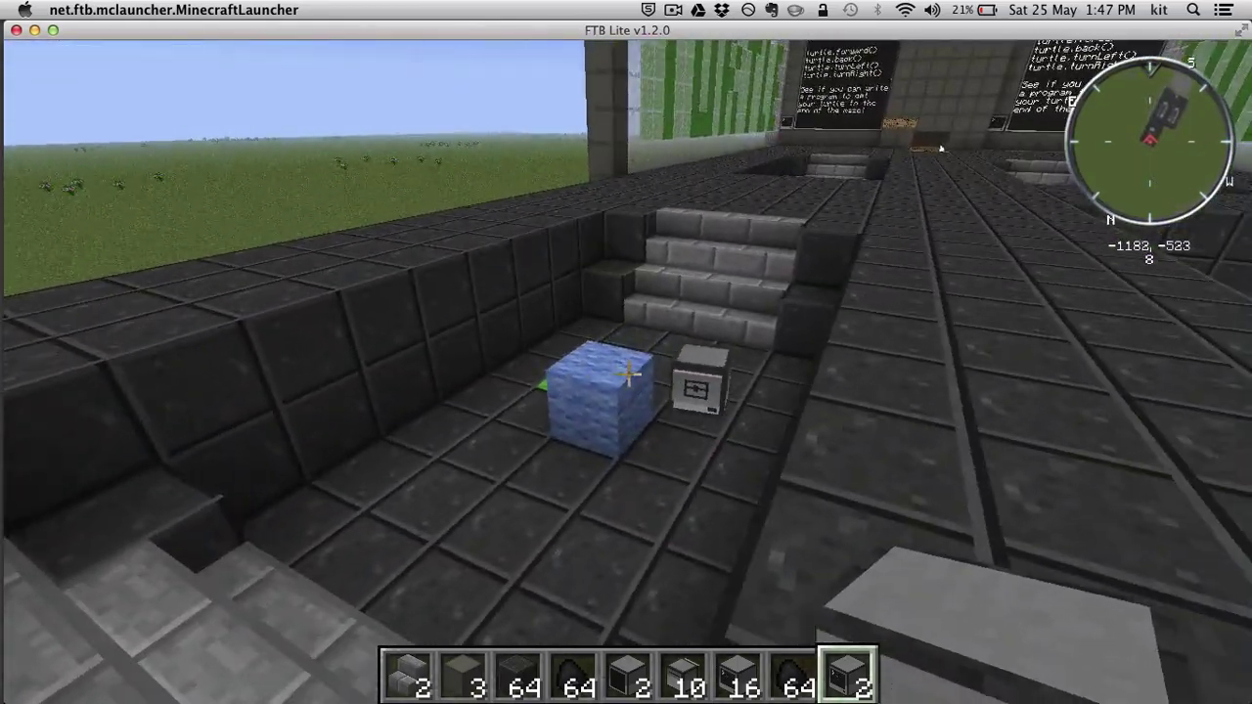
pyautogui.press('w')
pyautogui.press('w')
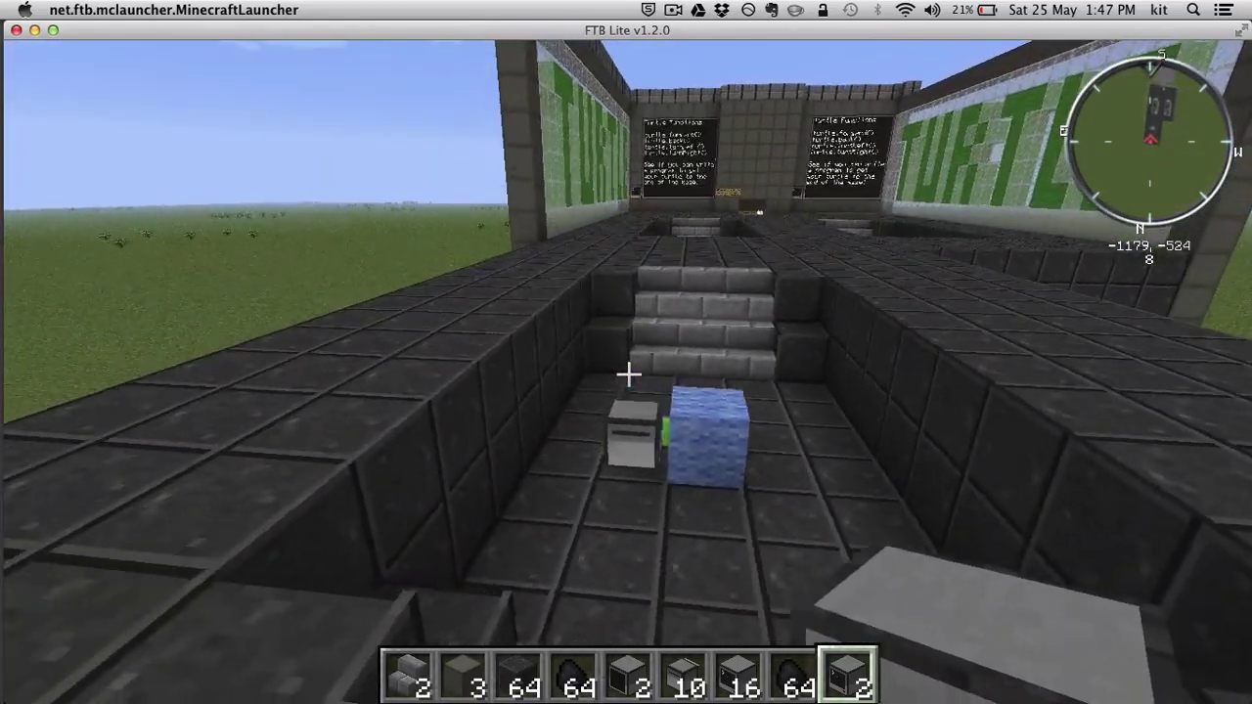
pyautogui.press('w')
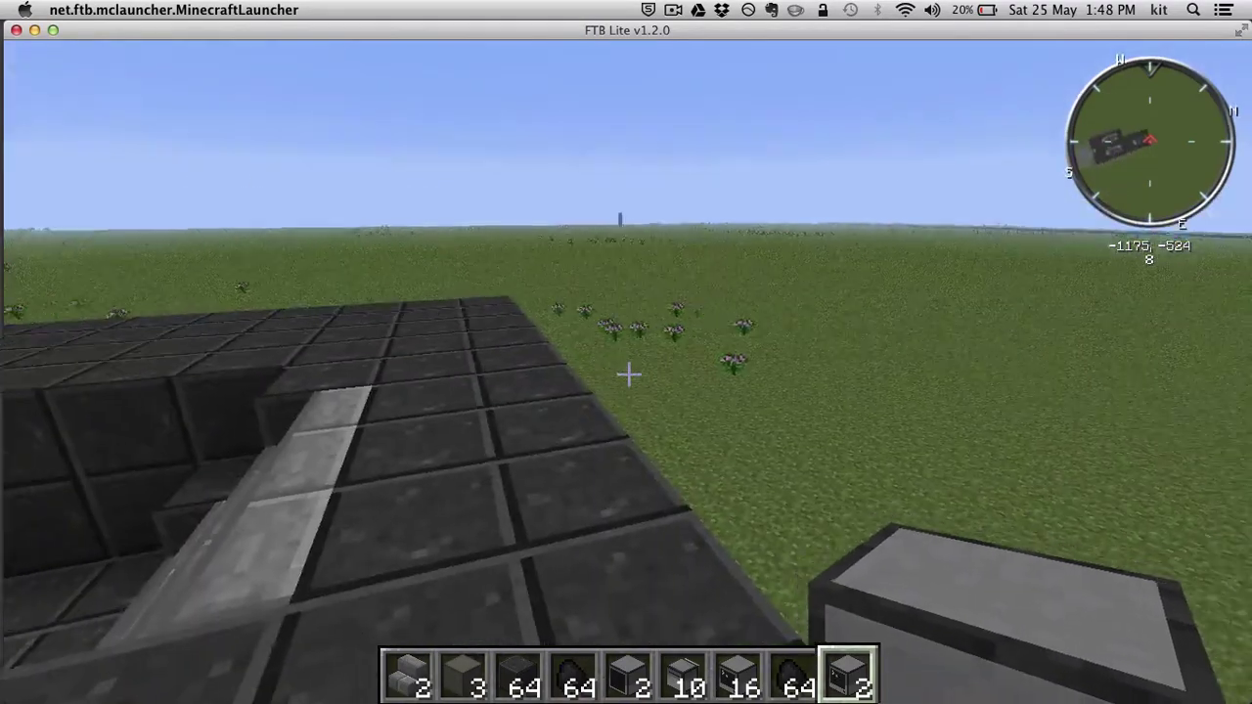
pyautogui.press('w')
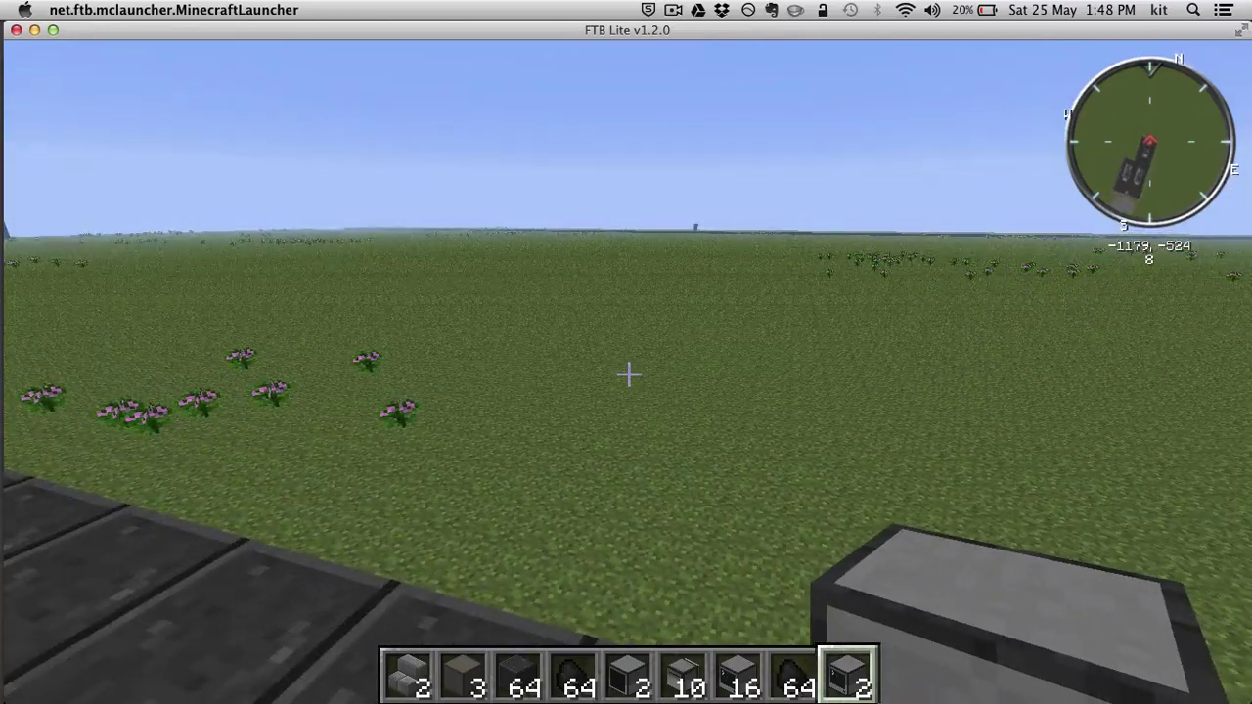
pyautogui.press('w')
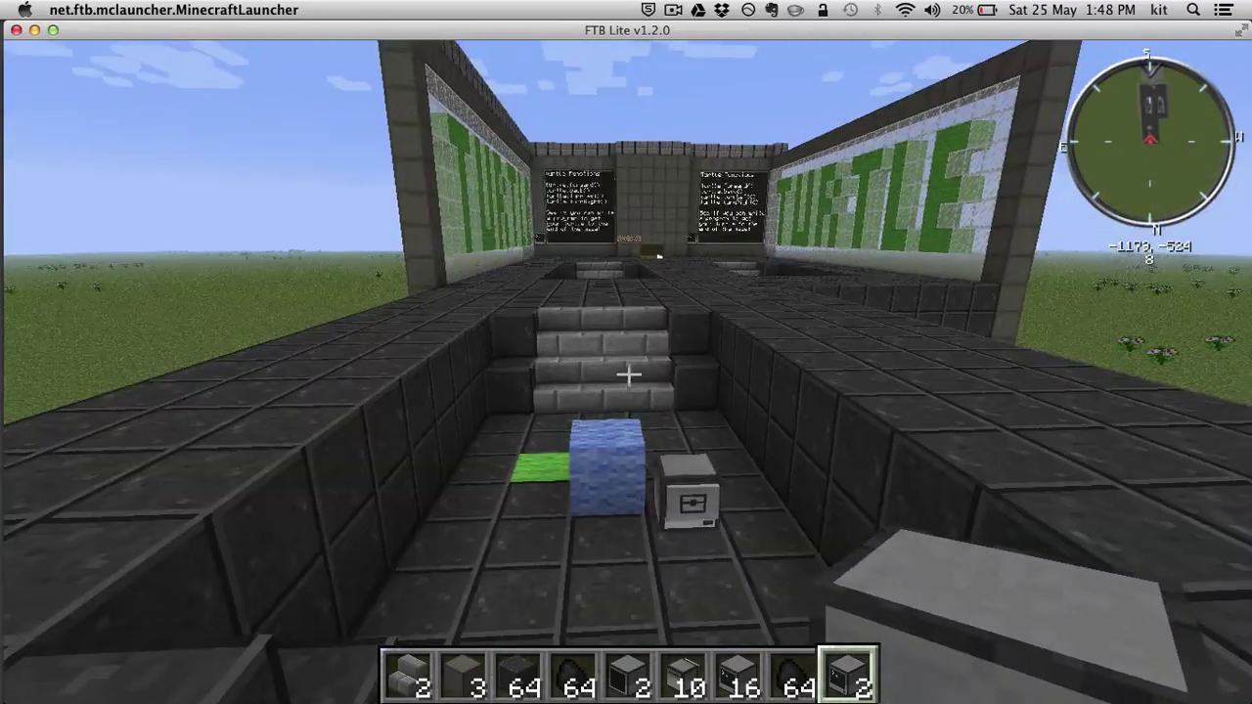
pyautogui.press('w')
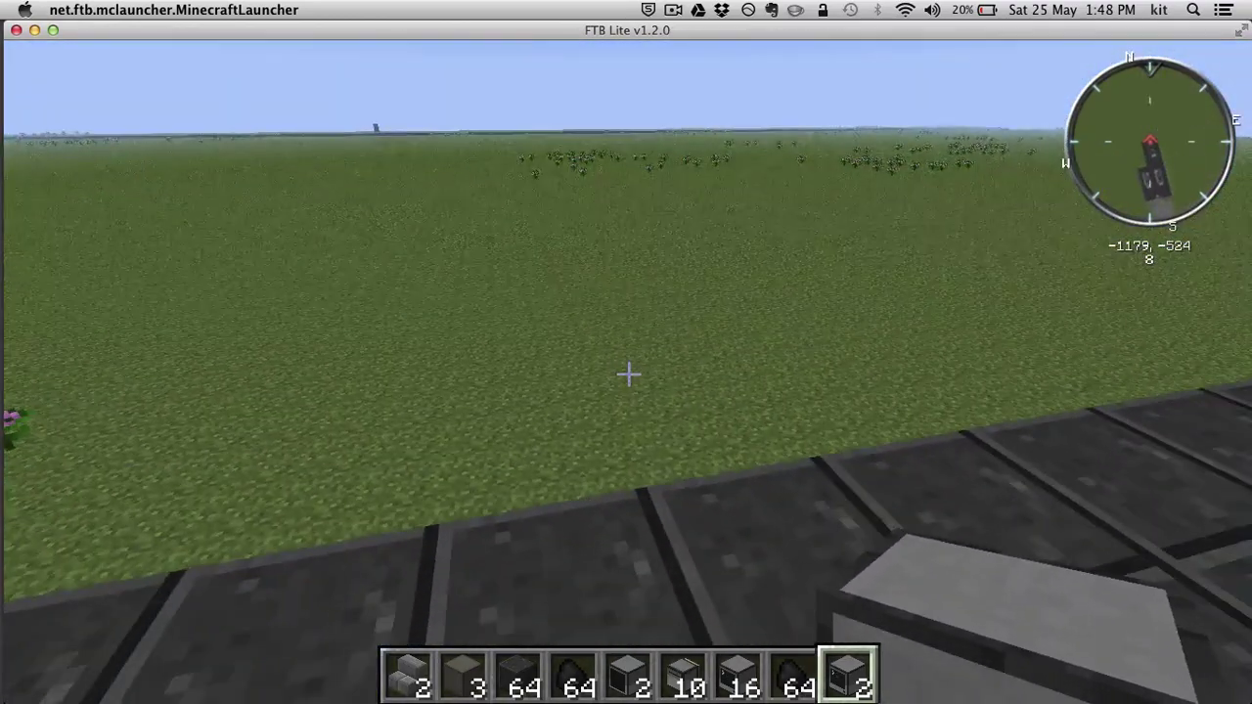
pyautogui.press('w')
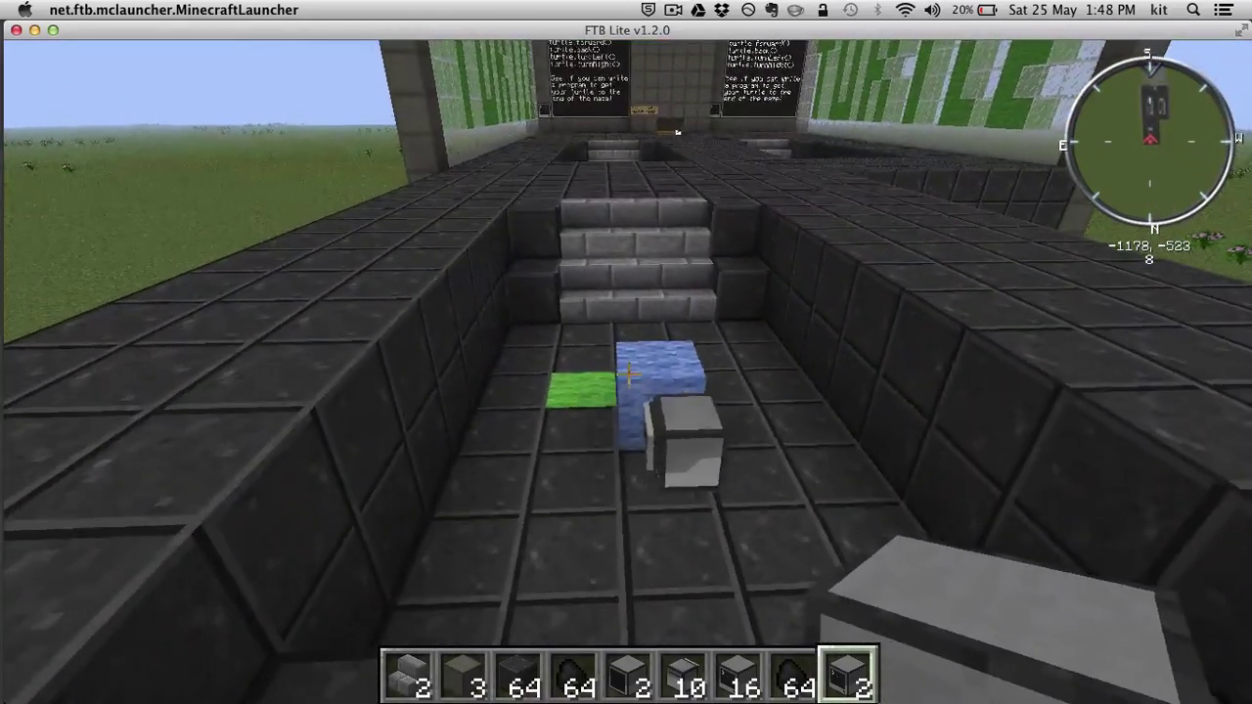
pyautogui.press('w')
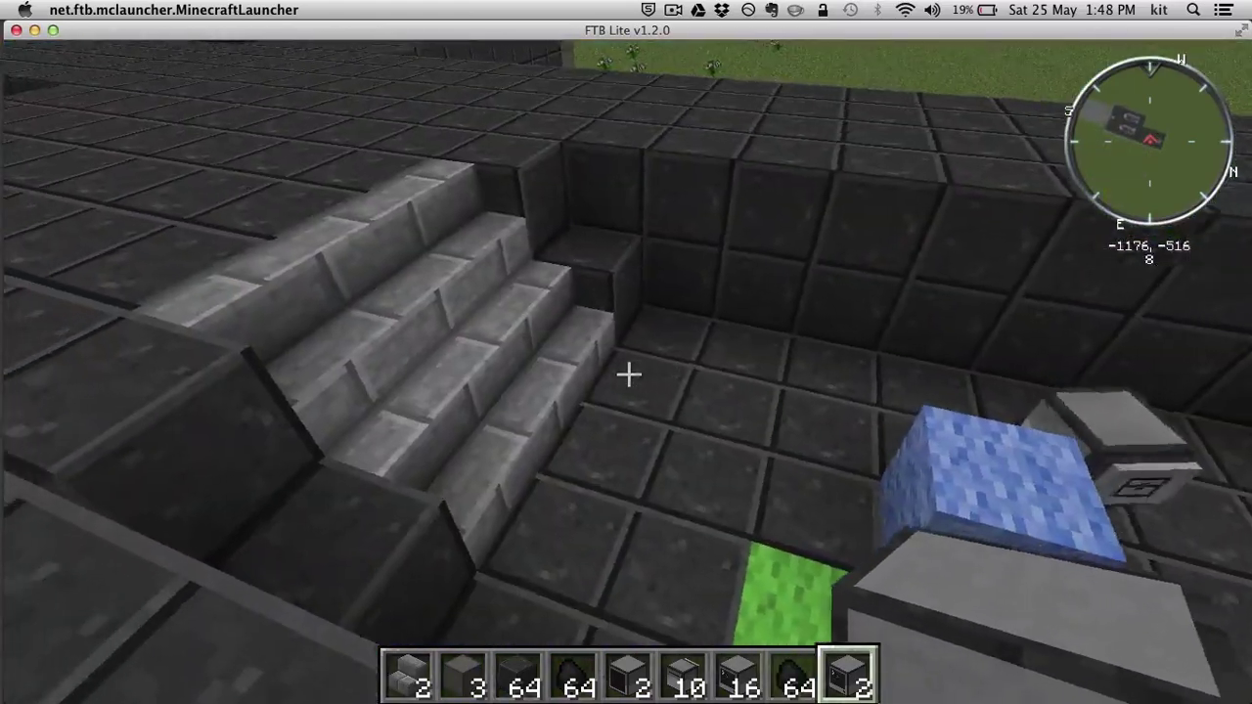
pyautogui.press('s')
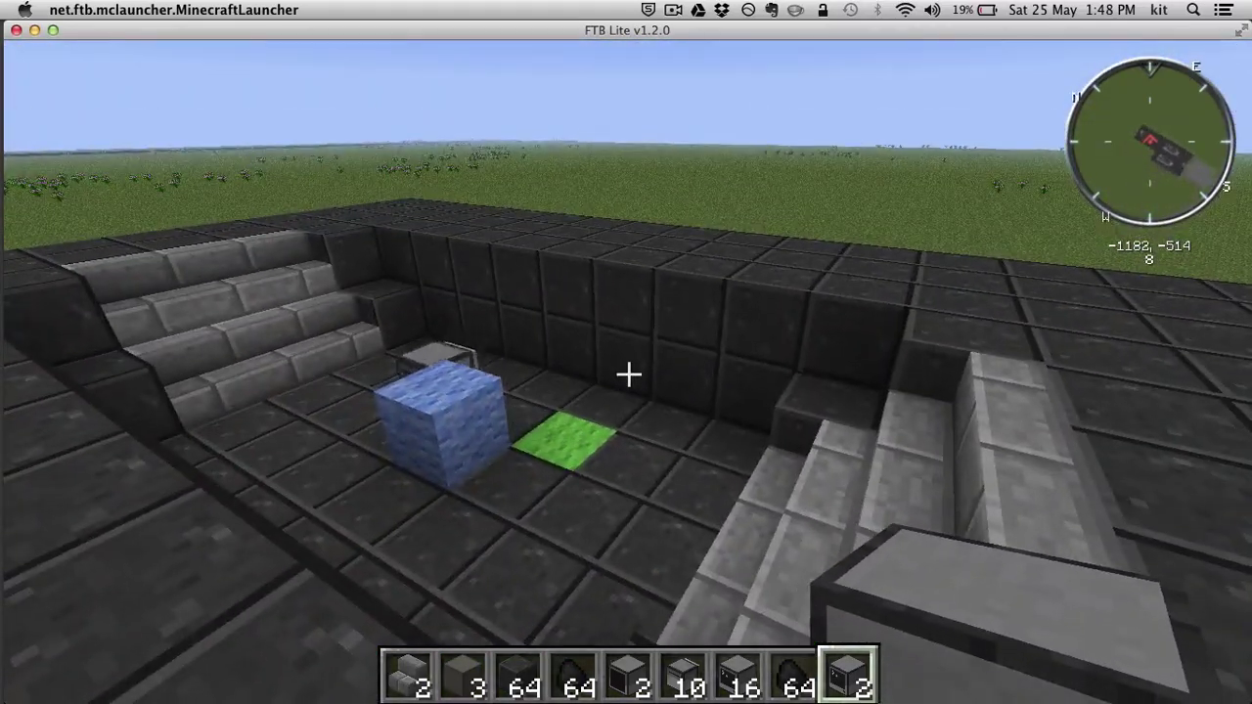
pyautogui.press('a')
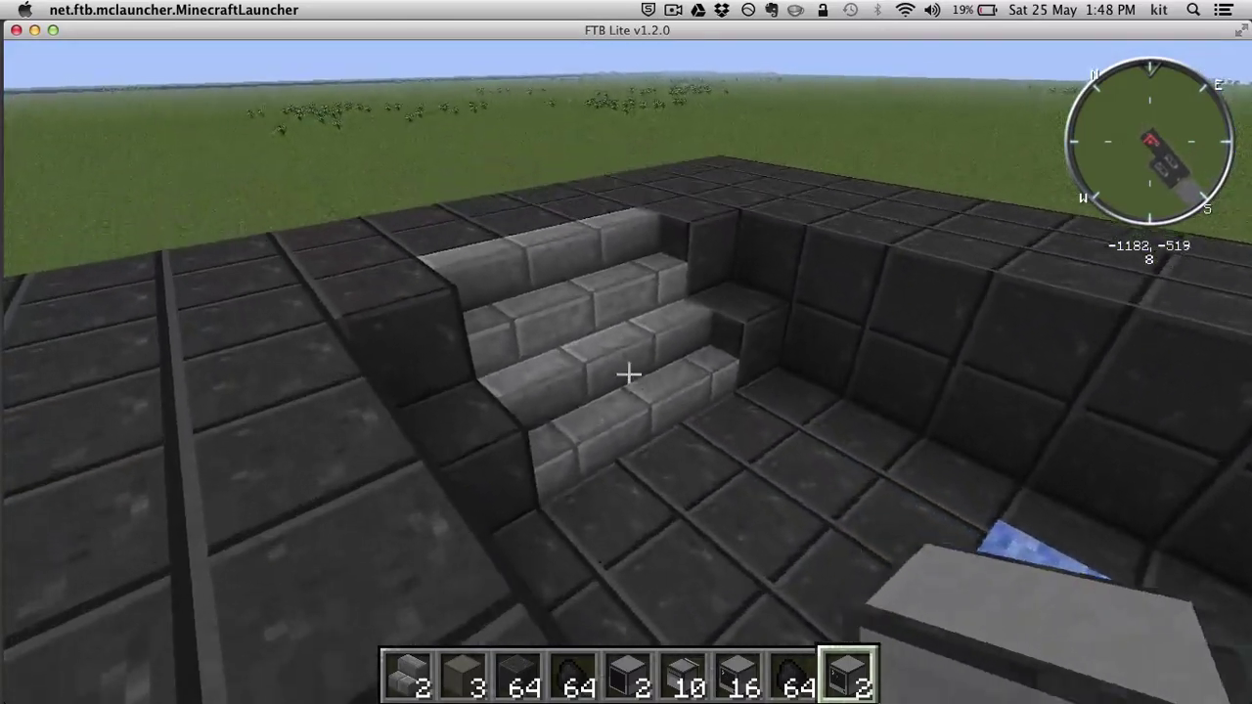
pyautogui.press('w')
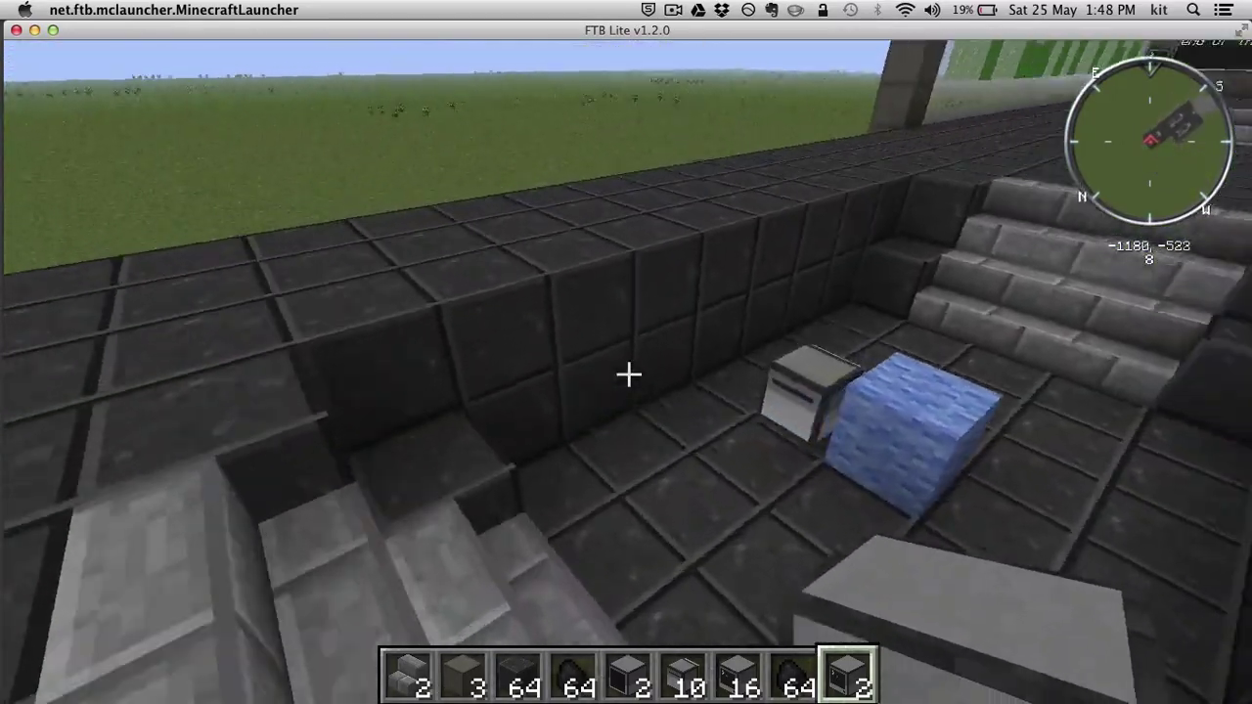
pyautogui.press('w')
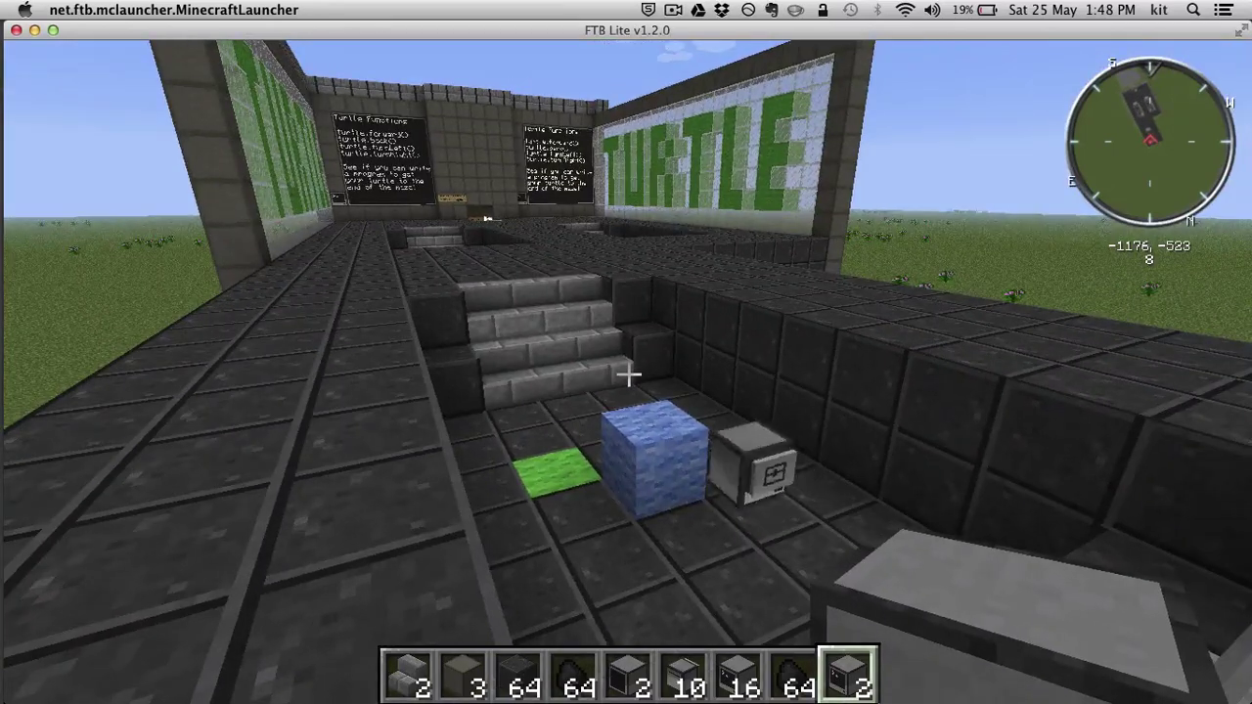